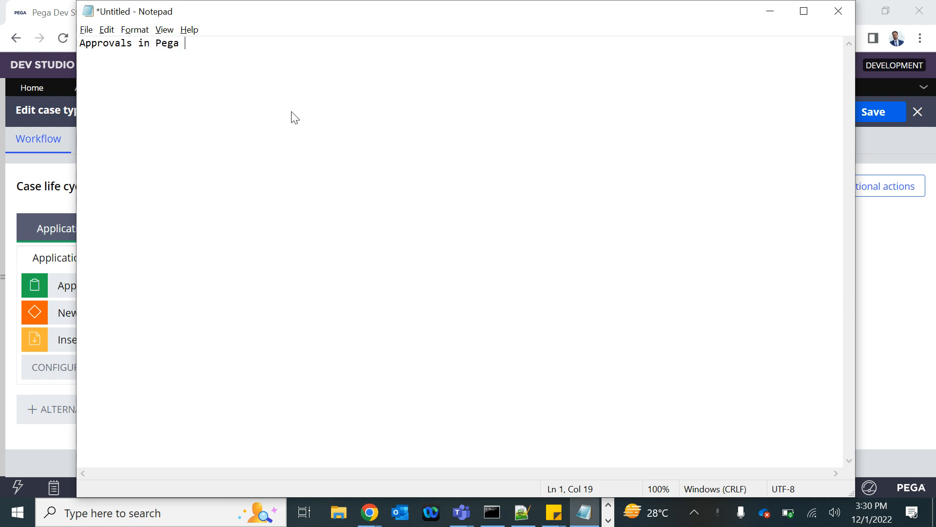
Step: Look at the Review stage in the Insurance Plan case life cycle in Pega Dev Studio and return to the maximized notes
{"action": "left_click", "coordinate": [804, 12]}
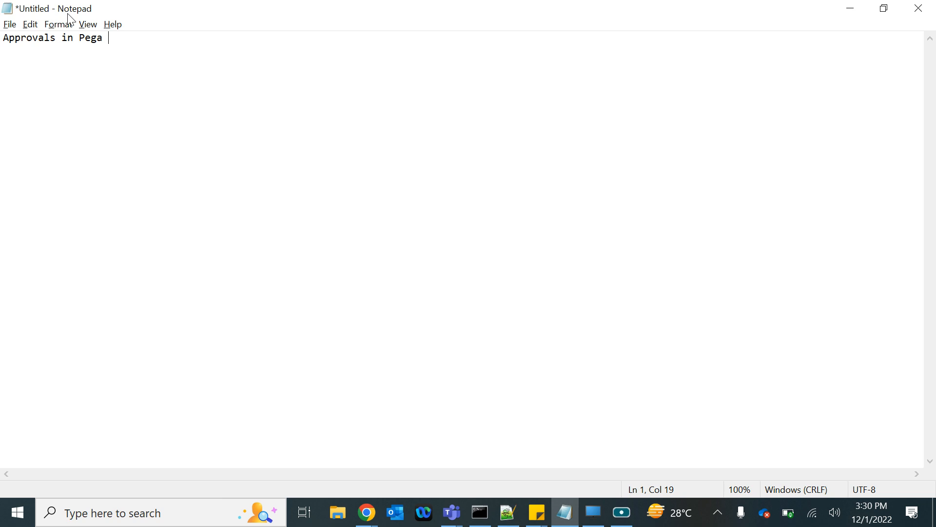
{"action": "key", "text": "alt+Tab"}
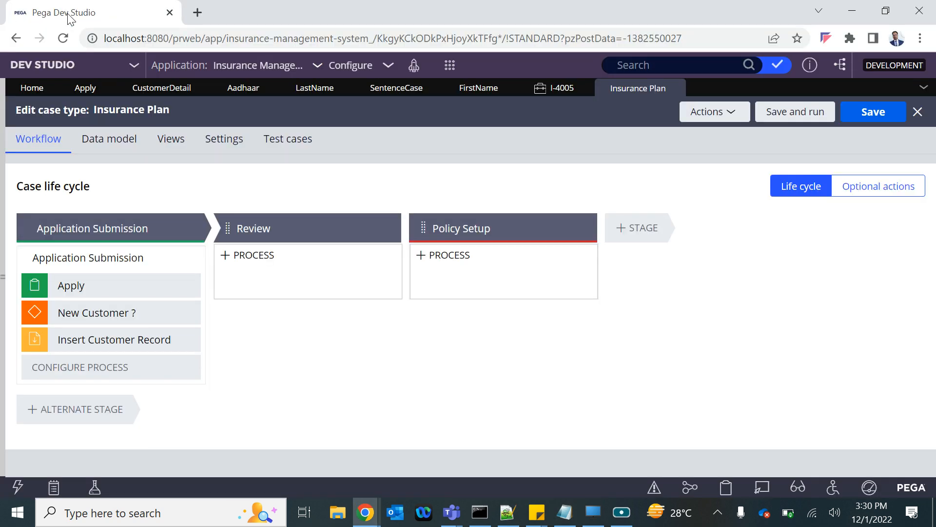
{"action": "mouse_move", "coordinate": [247, 286]}
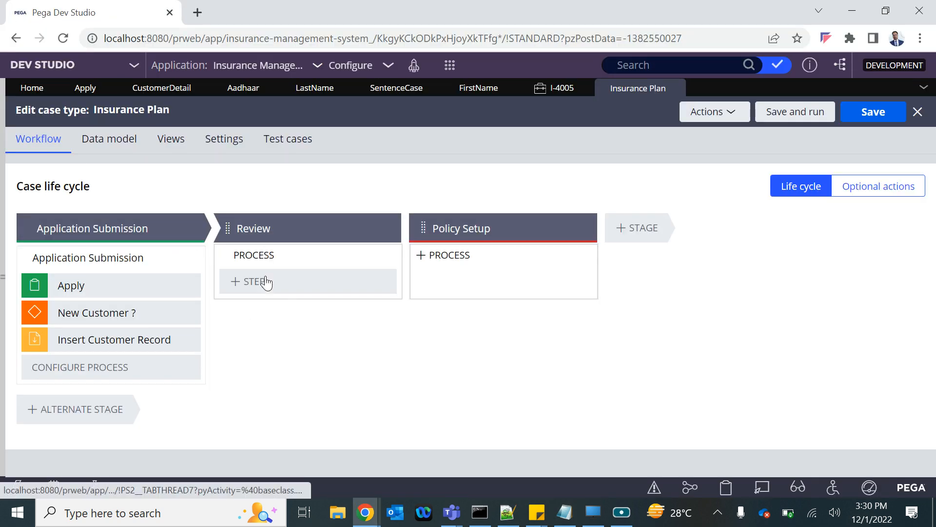
{"action": "key", "text": "alt+Tab"}
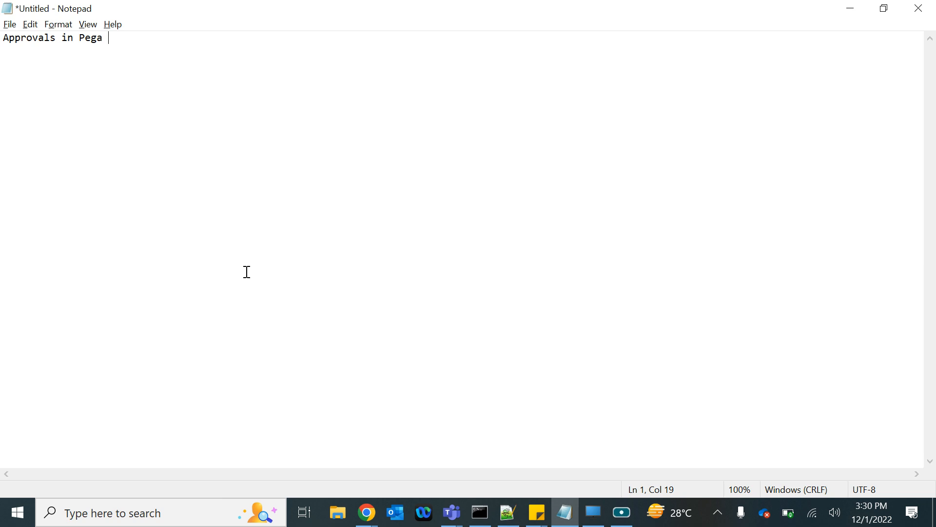
Step: Add the indented line "You can assign an WO to an indivisual User" beneath the "Approvals in Pega" heading
{"action": "key", "text": "Return"}
{"action": "key", "text": "Tab"}
{"action": "type", "text": "You can assign "}
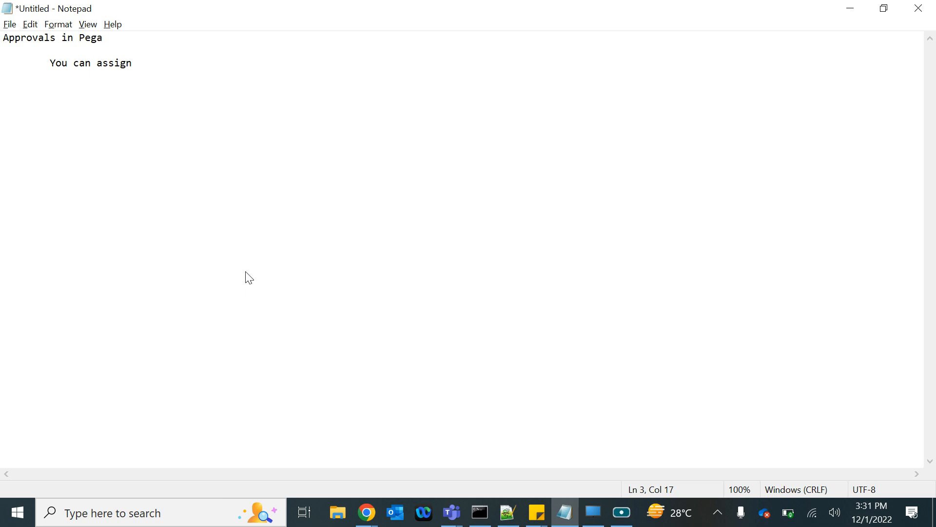
{"action": "type", "text": "a WO"}
{"action": "key", "text": "BackSpace"}
{"action": "key", "text": "BackSpace"}
{"action": "key", "text": "BackSpace"}
{"action": "key", "text": "BackSpace"}
{"action": "type", "text": "n WO to an indivis"}
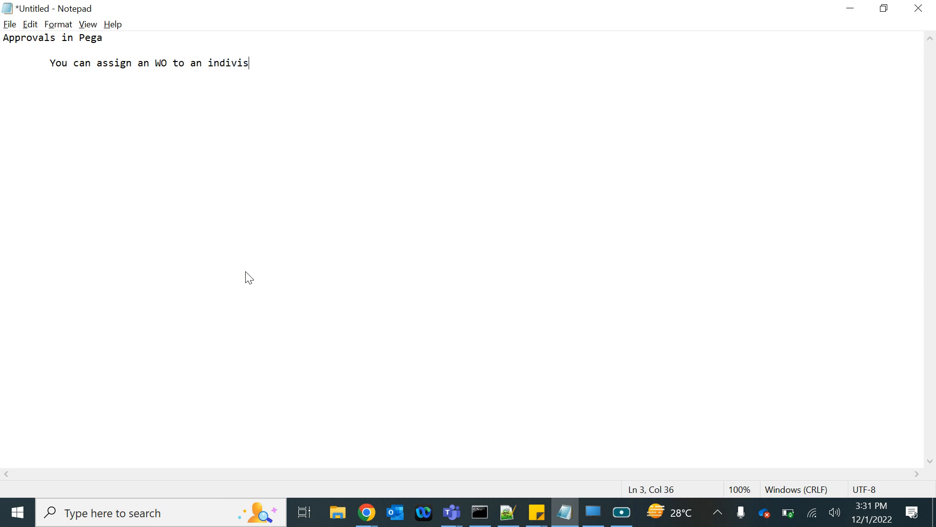
{"action": "type", "text": "iual User"}
Step: Add "a group of users" as a second assignment target, indented beneath the individual user line
{"action": "key", "text": "Return"}
{"action": "type", "text": "a group of "}
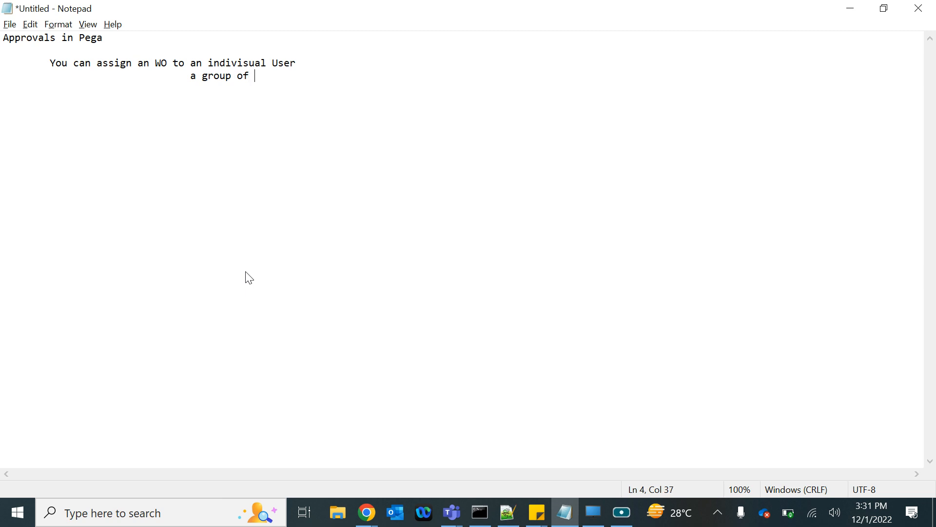
{"action": "type", "text": "users"}
Step: Append ": Work List assignment" to the end of the individual user line
{"action": "left_click", "coordinate": [307, 66]}
{"action": "type", "text": ":"}
{"action": "type", "text": "Work"}
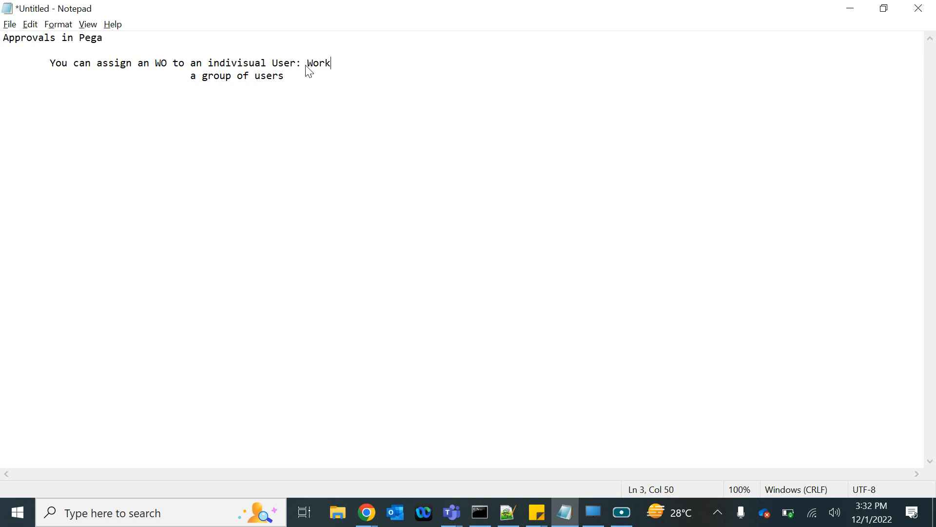
{"action": "type", "text": " Li"}
{"action": "key", "text": "BackSpace"}
{"action": "key", "text": "BackSpace"}
{"action": "type", "text": "List assignment"}
{"action": "key", "text": "Return"}
{"action": "key", "text": "Tab"}
{"action": "key", "text": "Tab"}
{"action": "key", "text": "Tab"}
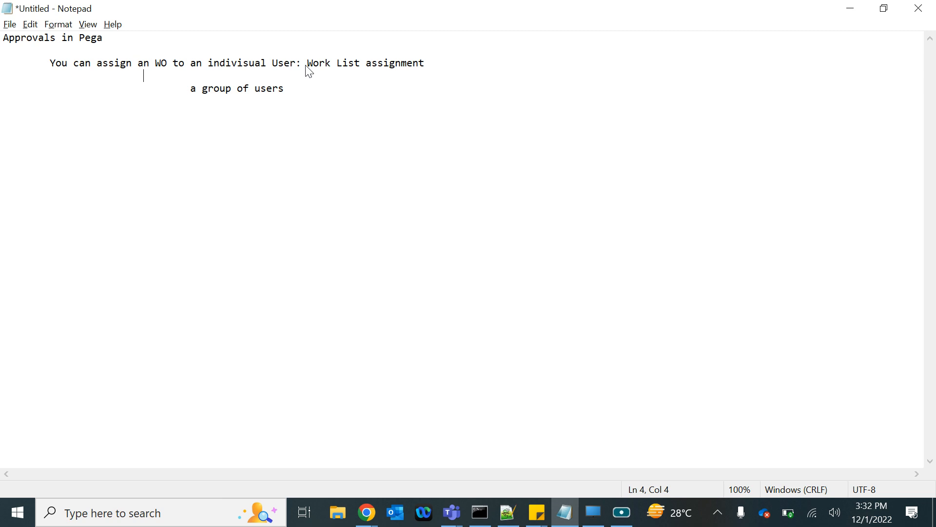
{"action": "key", "text": "BackSpace"}
{"action": "key", "text": "BackSpace"}
{"action": "key", "text": "BackSpace"}
{"action": "key", "text": "BackSpace"}
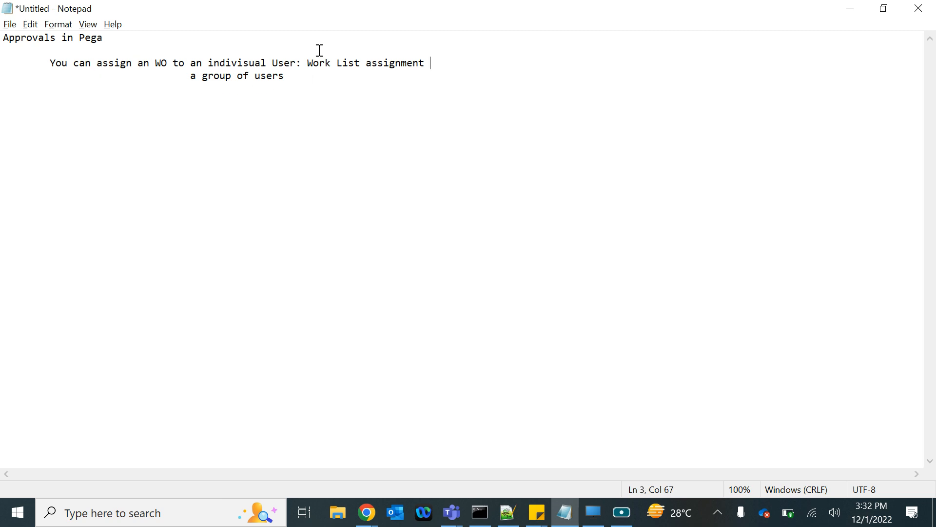
{"action": "left_click_drag", "start_coordinate": [306, 64], "coordinate": [430, 62]}
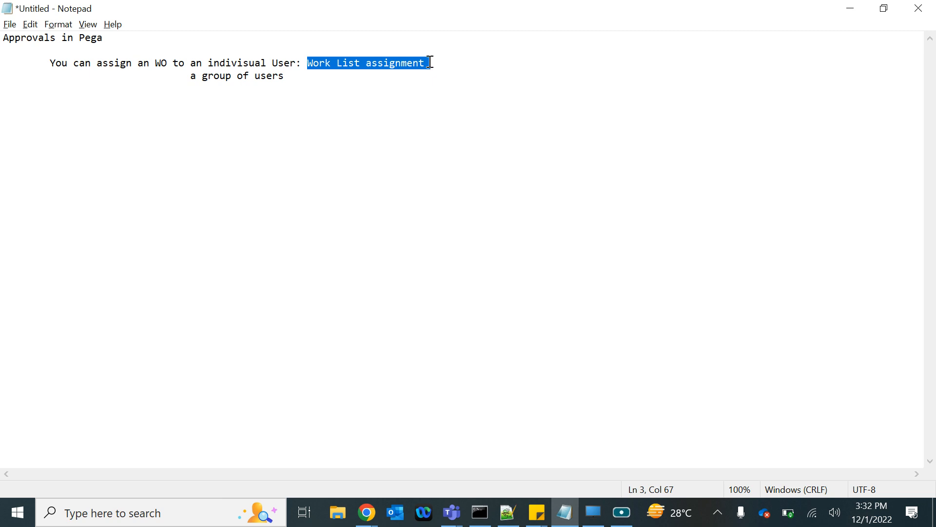
Step: Append ": Team Worklist : Work Queue/Work Basket" to the group of users line
{"action": "left_click", "coordinate": [290, 74]}
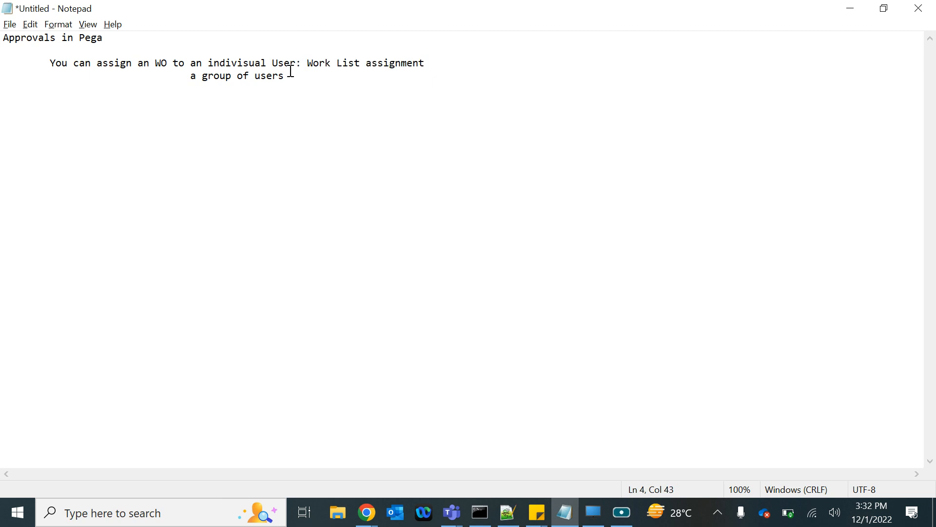
{"action": "type", "text": "Team Worklist : Work Queue"}
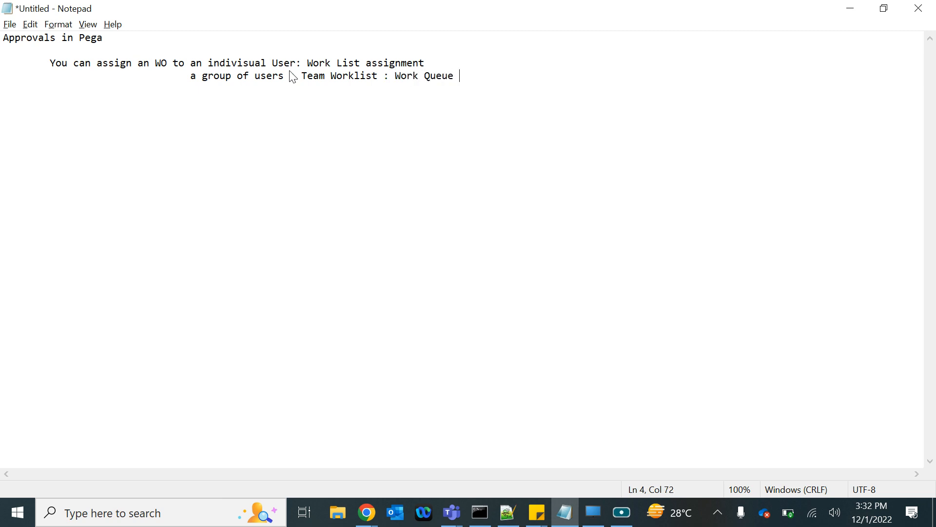
{"action": "key", "text": "BackSpace"}
{"action": "type", "text": "/Work Basket"}
{"action": "left_click", "coordinate": [308, 64]}
{"action": "left_click_drag", "start_coordinate": [309, 63], "coordinate": [359, 66]}
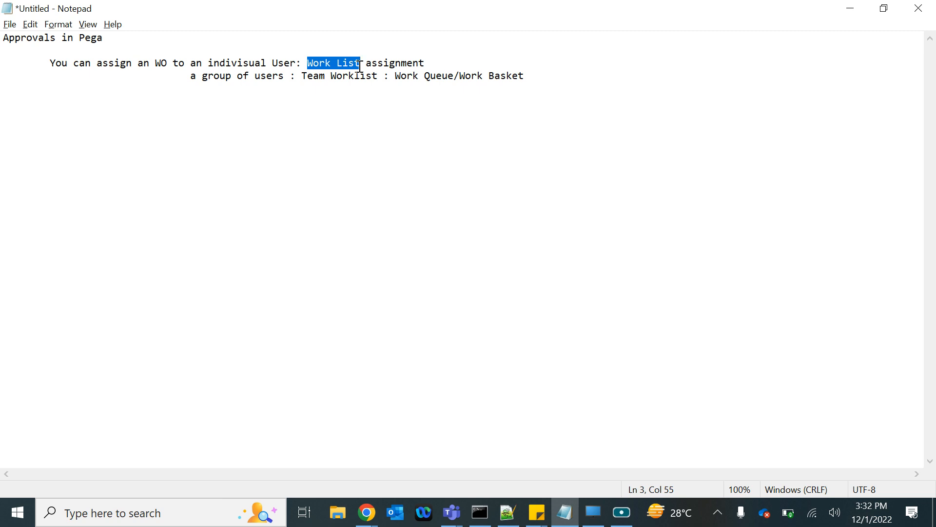
{"action": "left_click_drag", "start_coordinate": [301, 76], "coordinate": [376, 77]}
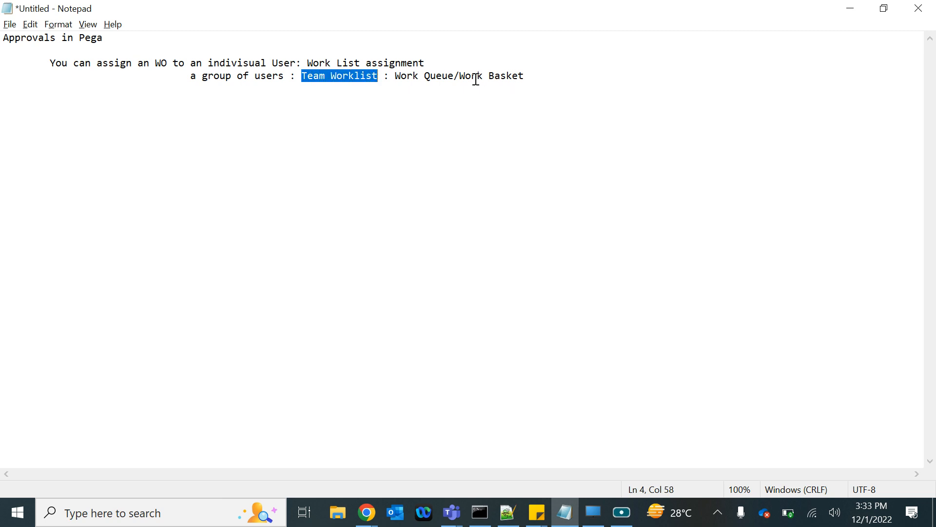
{"action": "double_click", "coordinate": [359, 75]}
{"action": "left_click_drag", "start_coordinate": [298, 79], "coordinate": [374, 78]}
{"action": "left_click", "coordinate": [397, 77]}
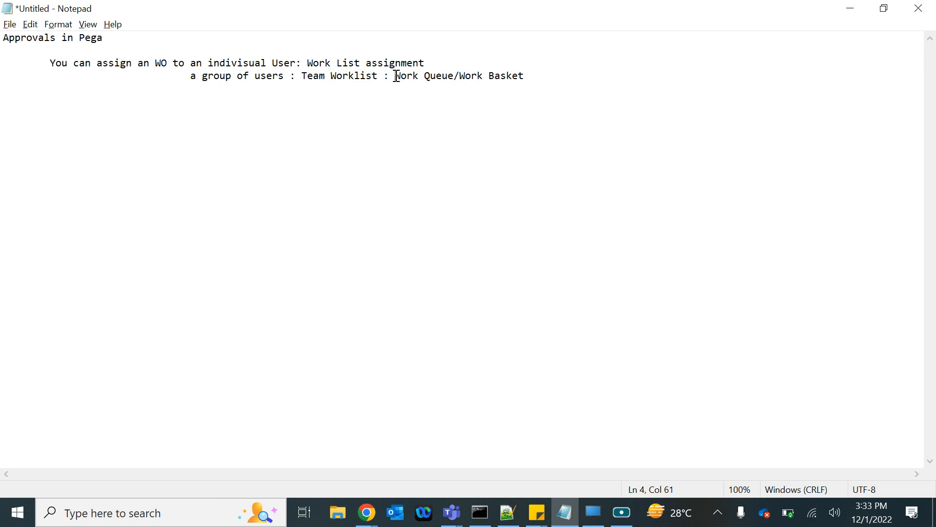
{"action": "left_click_drag", "start_coordinate": [397, 76], "coordinate": [442, 77]}
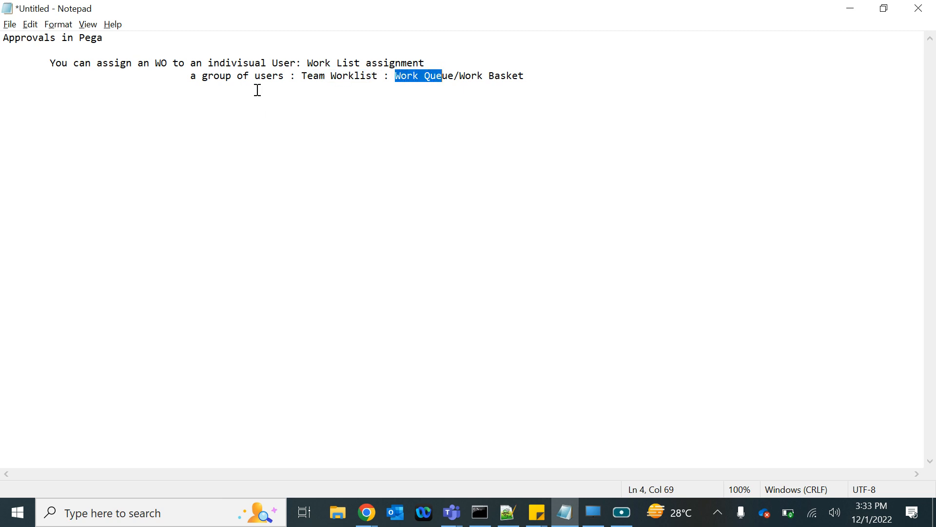
Step: Add the indented line "Create a Team : Work Group" beneath the group of users line
{"action": "left_click", "coordinate": [540, 72]}
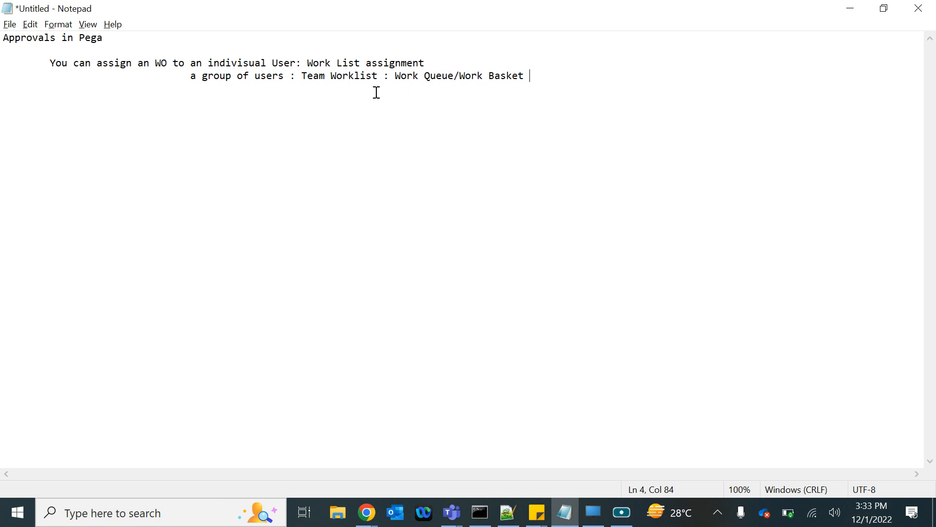
{"action": "key", "text": "Return"}
{"action": "key", "text": "Tab"}
{"action": "key", "text": "Tab"}
{"action": "key", "text": "Tab"}
{"action": "key", "text": "Tab"}
{"action": "key", "text": "Tab"}
{"action": "key", "text": "Tab"}
{"action": "type", "text": "Create a Team : Work Group"}
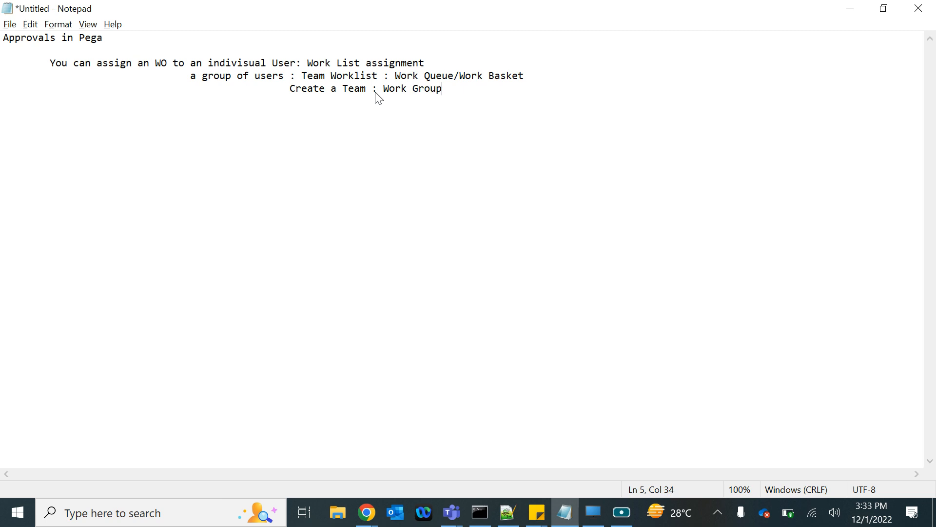
Step: Add the further indented line "Work Group: Work Queue" beneath the team line
{"action": "key", "text": "Return"}
{"action": "key", "text": "Tab"}
{"action": "key", "text": "Tab"}
{"action": "key", "text": "Tab"}
{"action": "key", "text": "Tab"}
{"action": "key", "text": "Tab"}
{"action": "key", "text": "Tab"}
{"action": "key", "text": "Tab"}
{"action": "key", "text": "Tab"}
{"action": "key", "text": "Tab"}
{"action": "type", "text": "Work Group:"}
{"action": "key", "text": "BackSpace"}
{"action": "type", "text": ": Work"}
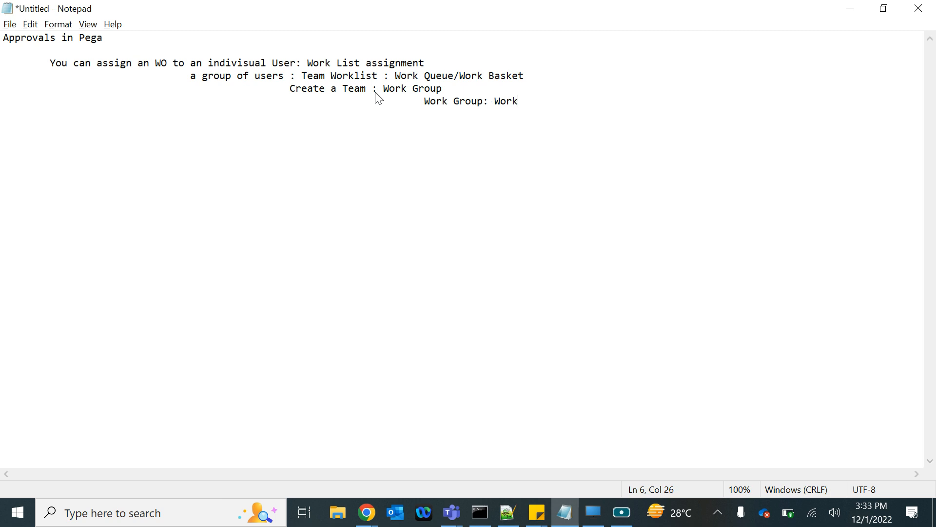
{"action": "type", "text": " Queue"}
{"action": "left_click_drag", "start_coordinate": [489, 101], "coordinate": [540, 102]}
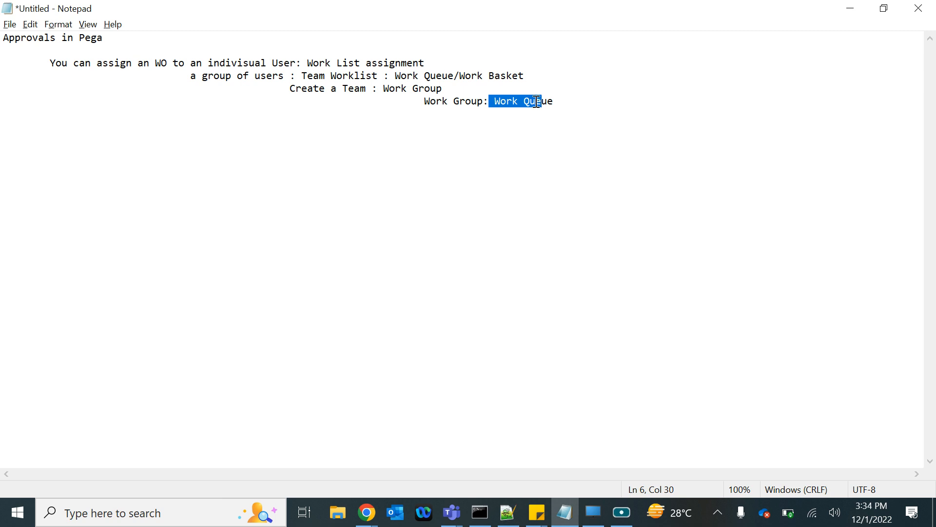
{"action": "left_click_drag", "start_coordinate": [494, 101], "coordinate": [568, 96]}
{"action": "left_click_drag", "start_coordinate": [382, 90], "coordinate": [455, 88]}
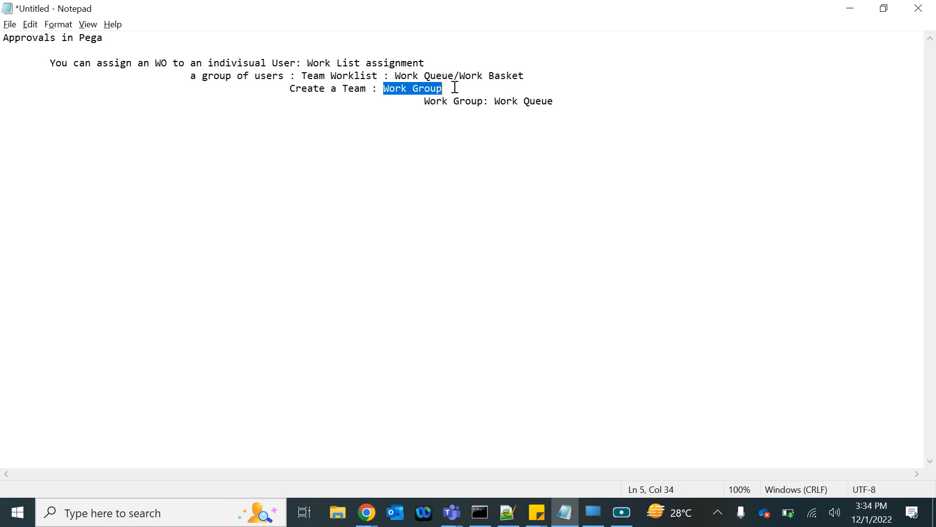
{"action": "left_click", "coordinate": [388, 87]}
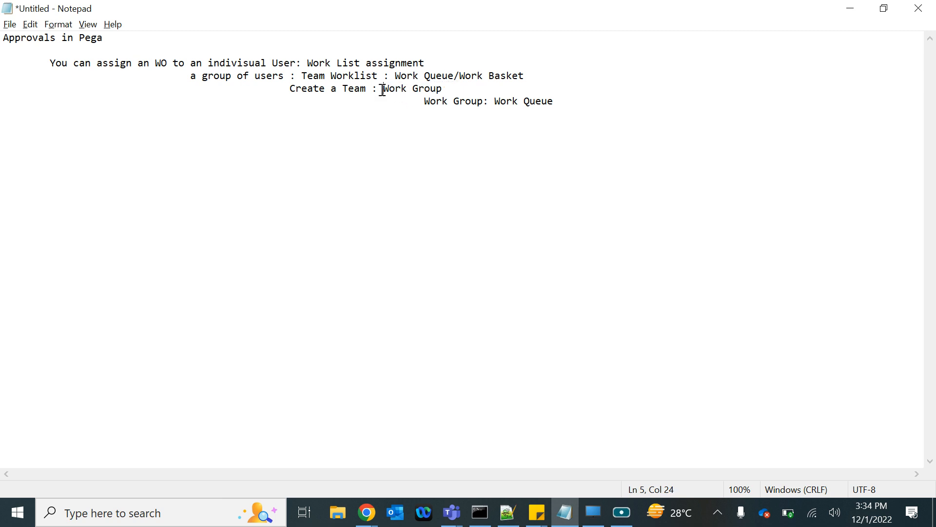
{"action": "left_click_drag", "start_coordinate": [382, 89], "coordinate": [436, 89]}
{"action": "left_click_drag", "start_coordinate": [493, 100], "coordinate": [569, 101]}
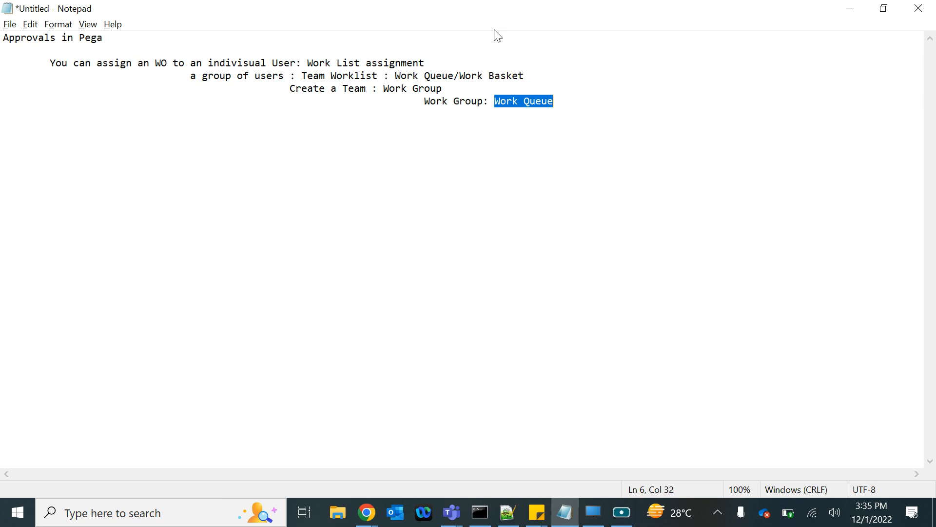
Step: Leave blank space below the notes and add the indented topic "--- assign a Assignment/task to an indivisual user"
{"action": "left_click", "coordinate": [558, 137]}
{"action": "key", "text": "Return"}
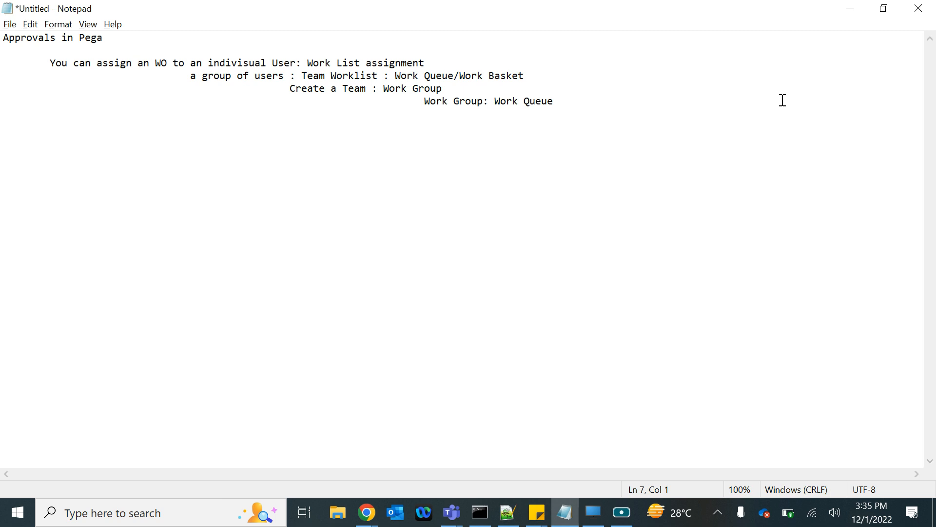
{"action": "key", "text": "Return"}
{"action": "key", "text": "Tab"}
{"action": "key", "text": "Return"}
{"action": "key", "text": "Tab"}
{"action": "type", "text": "--- assign a work"}
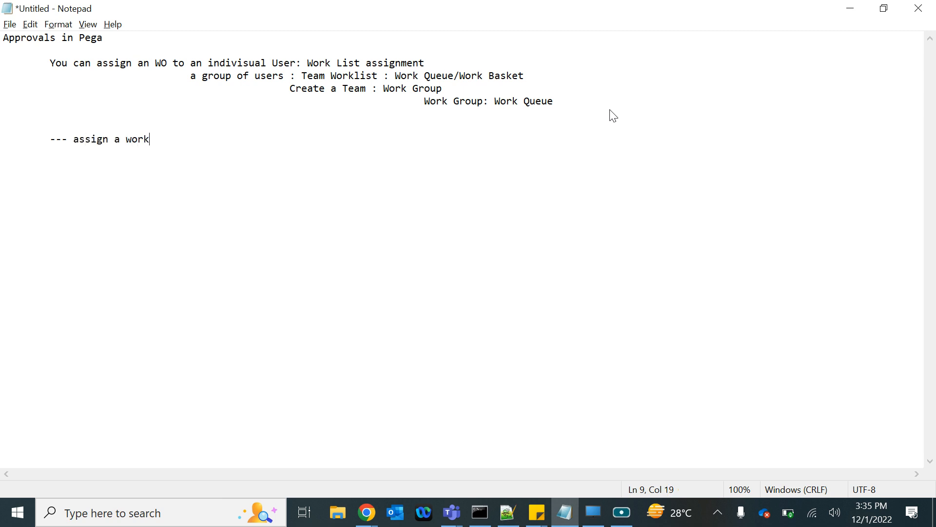
{"action": "key", "text": "BackSpace"}
{"action": "key", "text": "BackSpace"}
{"action": "key", "text": "BackSpace"}
{"action": "key", "text": "BackSpace"}
{"action": "key", "text": "BackSpace"}
{"action": "type", "text": "Assignment/task "}
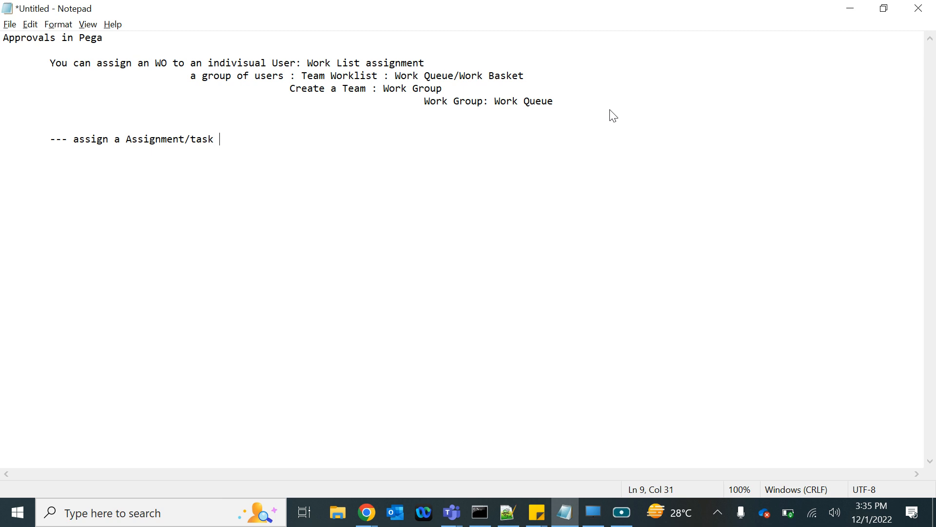
{"action": "type", "text": "to i"}
{"action": "key", "text": "BackSpace"}
{"action": "type", "text": "an indivisual user"}
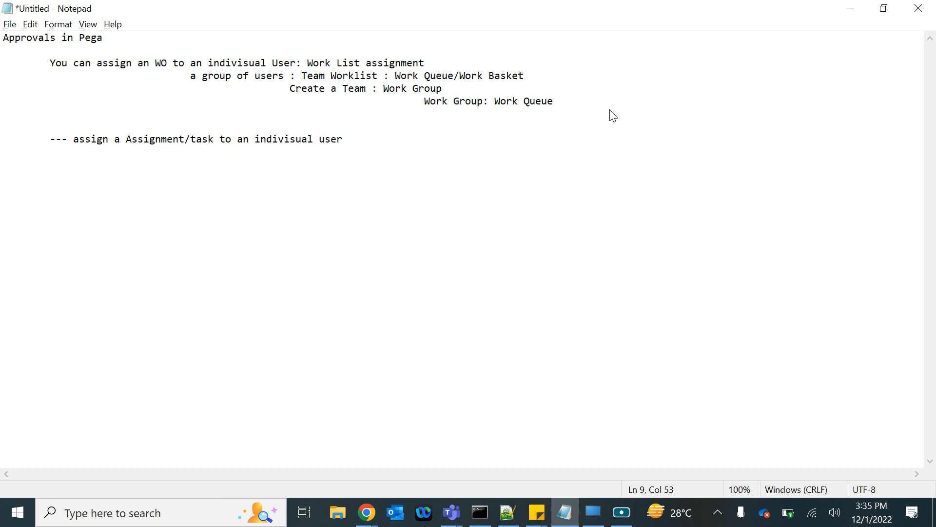
Step: Add a second topic line reading "--- How to create a work group and work queue and user access to WB"
{"action": "key", "text": "Return"}
{"action": "key", "text": "Tab"}
{"action": "type", "text": "--- How to create a work "}
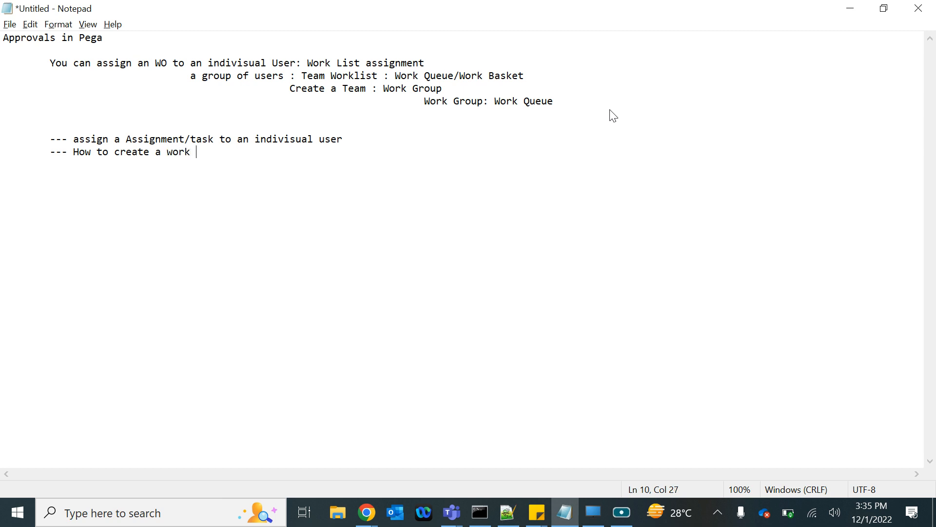
{"action": "type", "text": "group and work queue"}
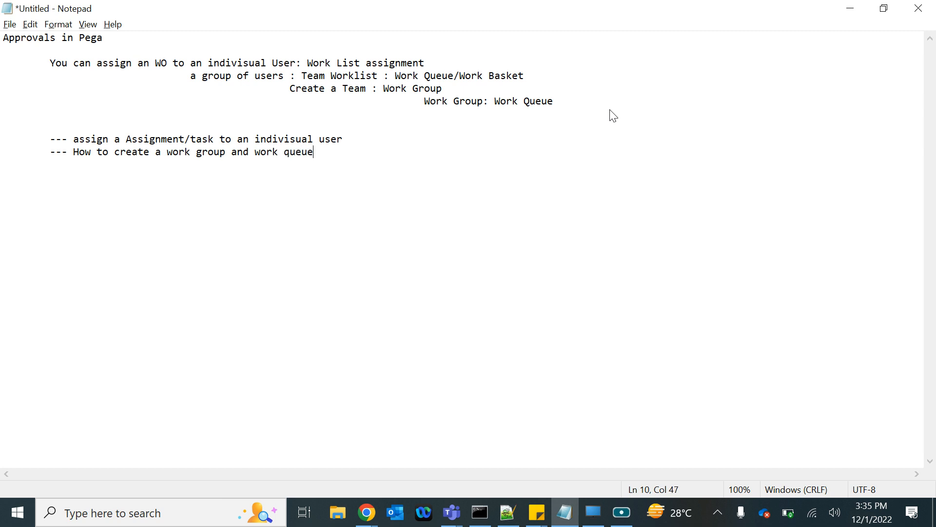
{"action": "type", "text": " and user access to WB"}
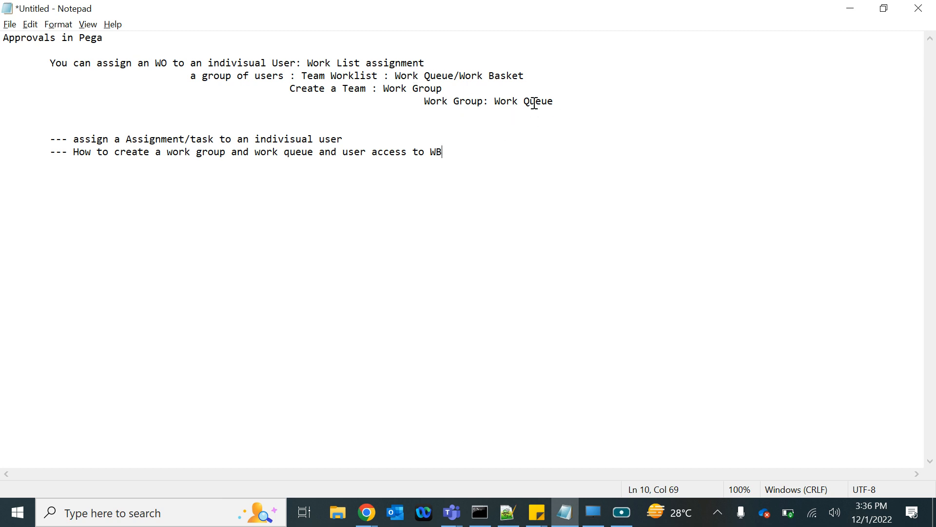
Step: Switch to Pega Dev Studio in Chrome and add an Approve/Reject step to the Review stage of the Insurance Plan case
{"action": "left_click", "coordinate": [367, 511]}
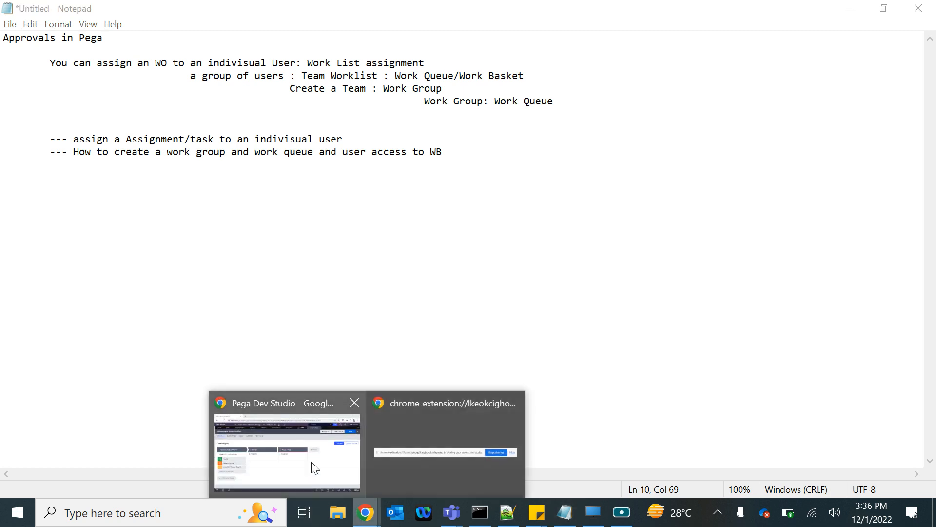
{"action": "left_click", "coordinate": [292, 443]}
{"action": "left_click", "coordinate": [258, 284]}
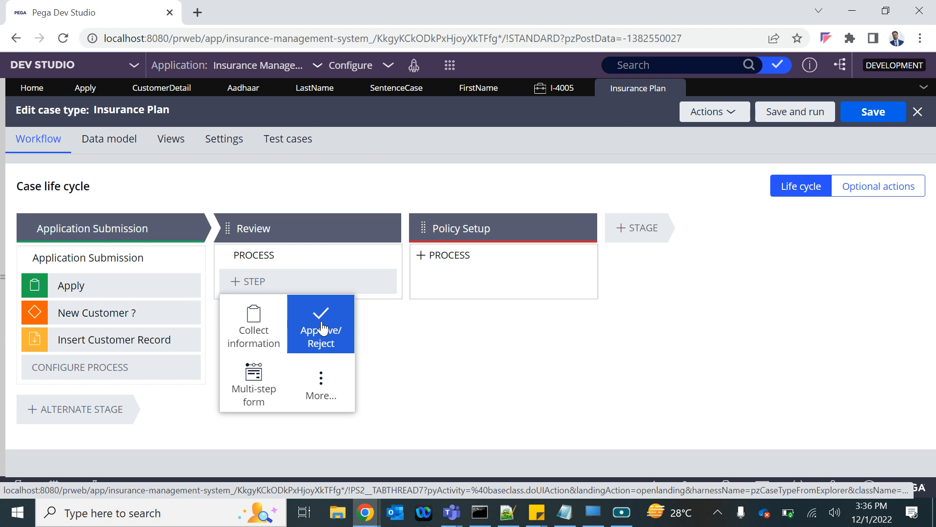
{"action": "left_click", "coordinate": [322, 330]}
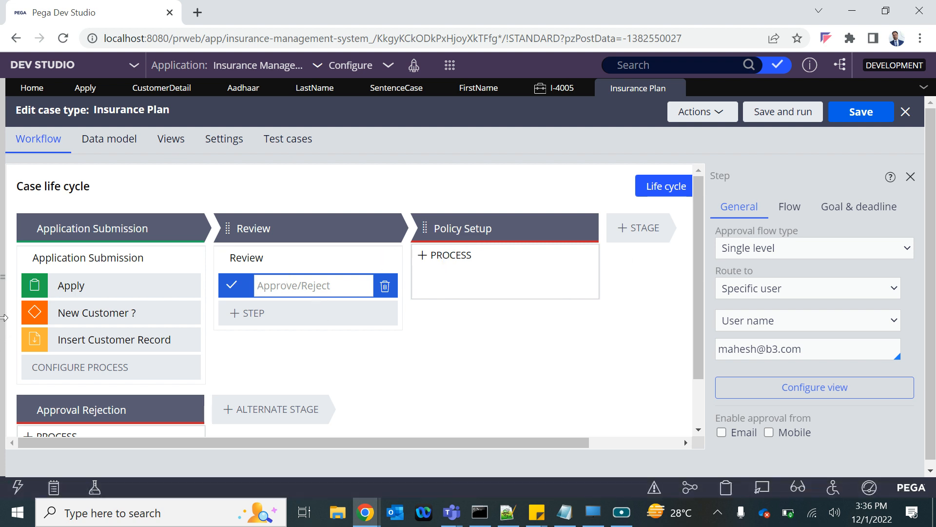
Step: Open the operator record of the account that is currently signed in
{"action": "left_click", "coordinate": [2, 277]}
{"action": "left_click", "coordinate": [23, 462]}
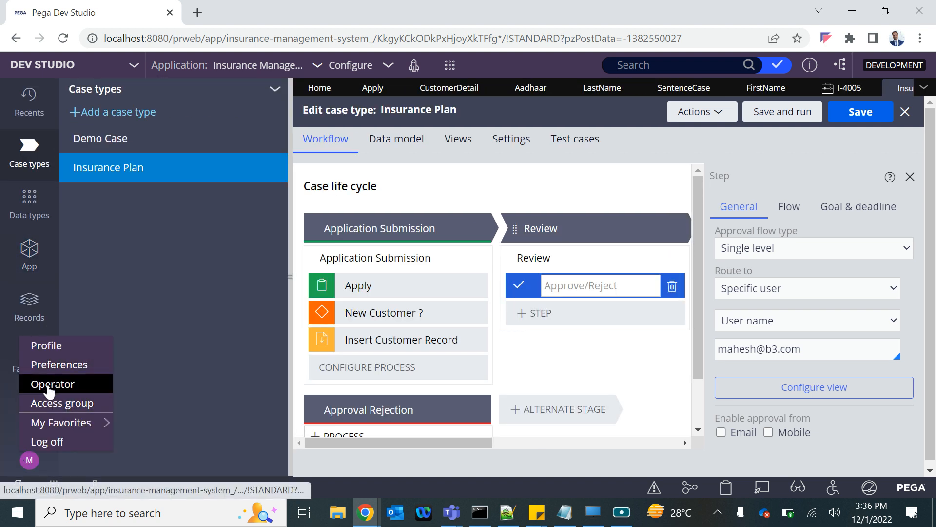
{"action": "left_click", "coordinate": [49, 386]}
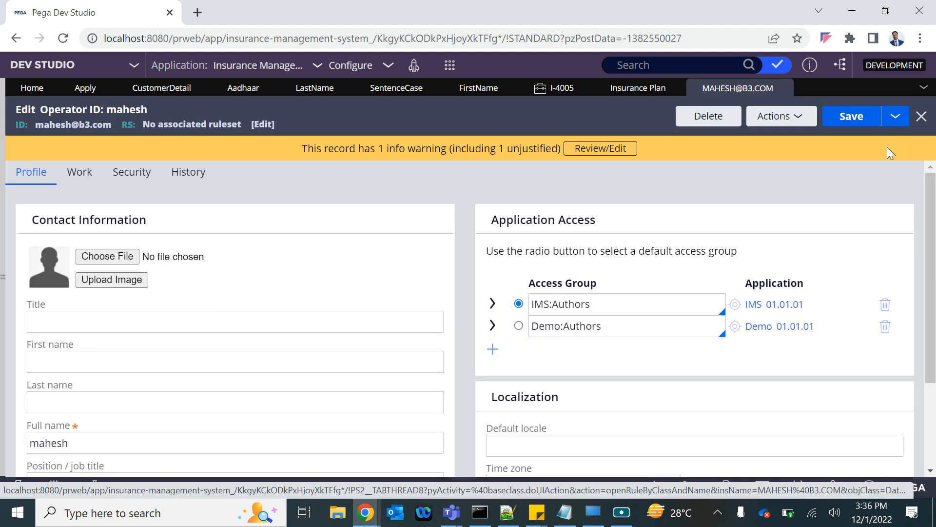
Step: Save a copy of the operator record as a new operator with the short description "Rev One" and its own operator ID
{"action": "left_click", "coordinate": [896, 116]}
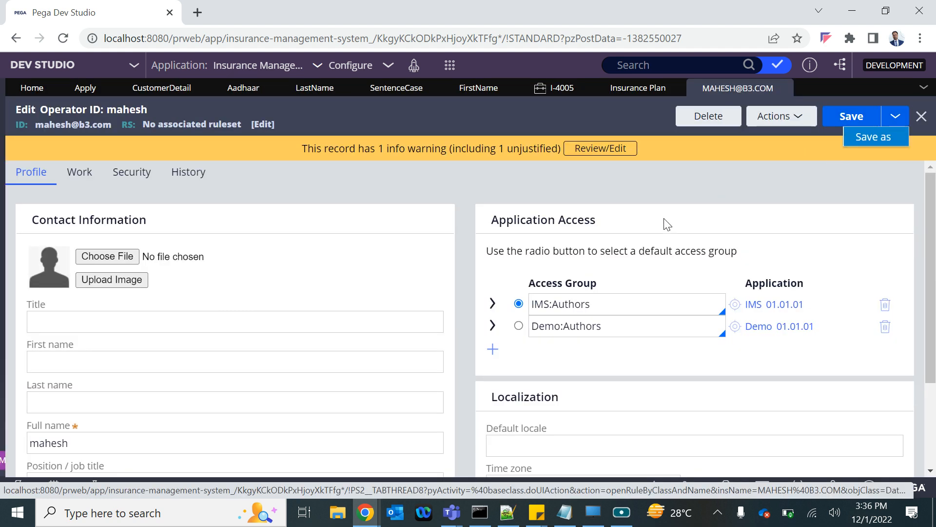
{"action": "left_click", "coordinate": [872, 139]}
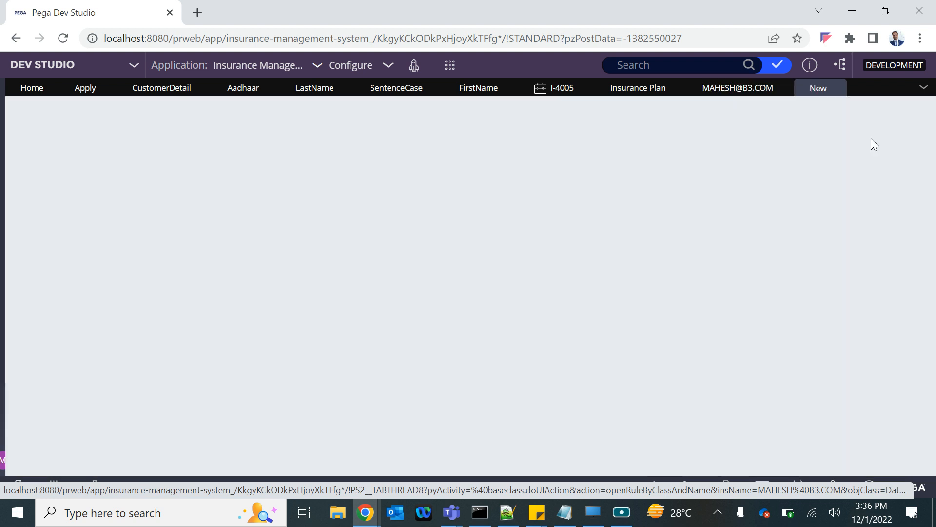
{"action": "double_click", "coordinate": [48, 166]}
{"action": "type", "text": "Rev one"}
{"action": "double_click", "coordinate": [31, 210]}
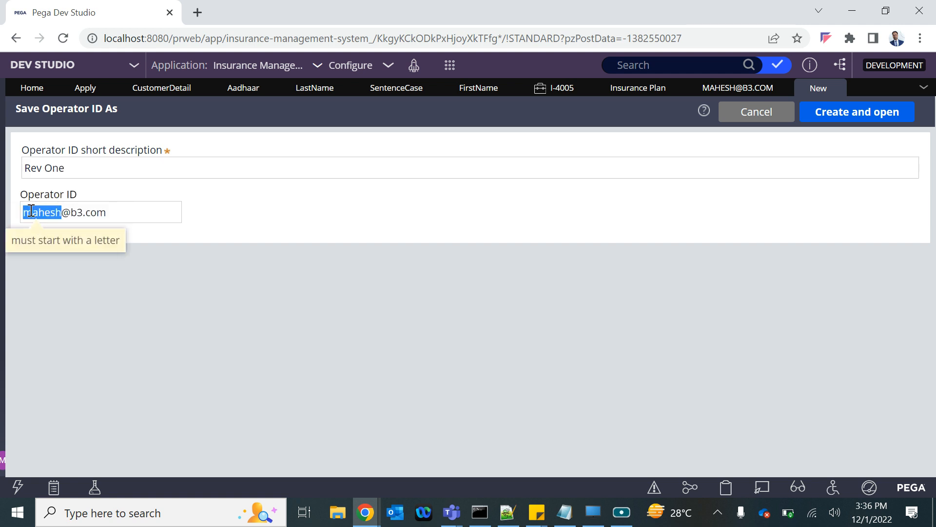
{"action": "type", "text": "r1"}
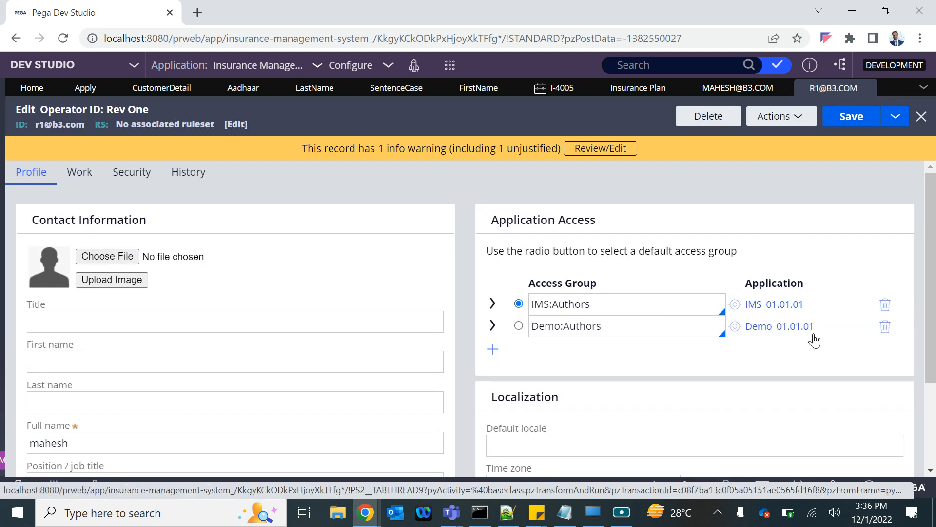
Step: Remove the Demo:Authors access group from the new operator, set the remaining access group to IMS:Users, and save the record
{"action": "left_click", "coordinate": [885, 326]}
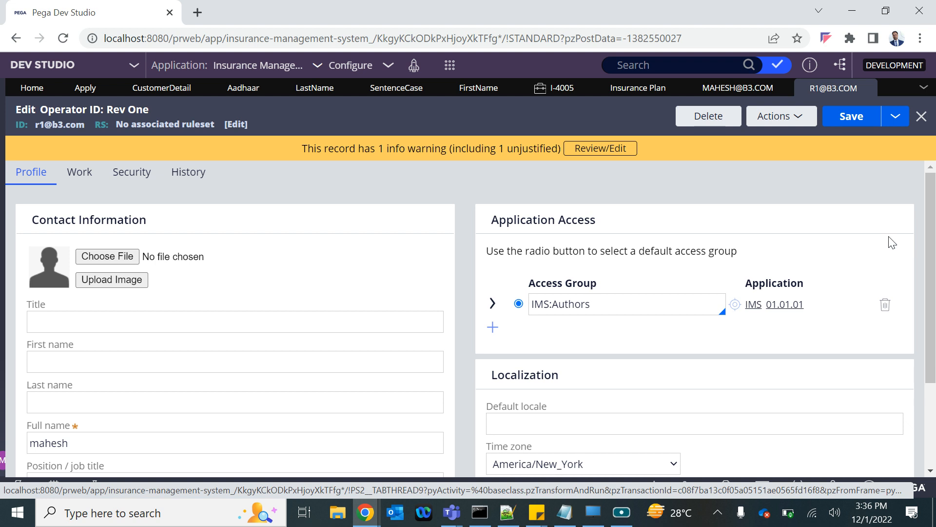
{"action": "left_click", "coordinate": [850, 117]}
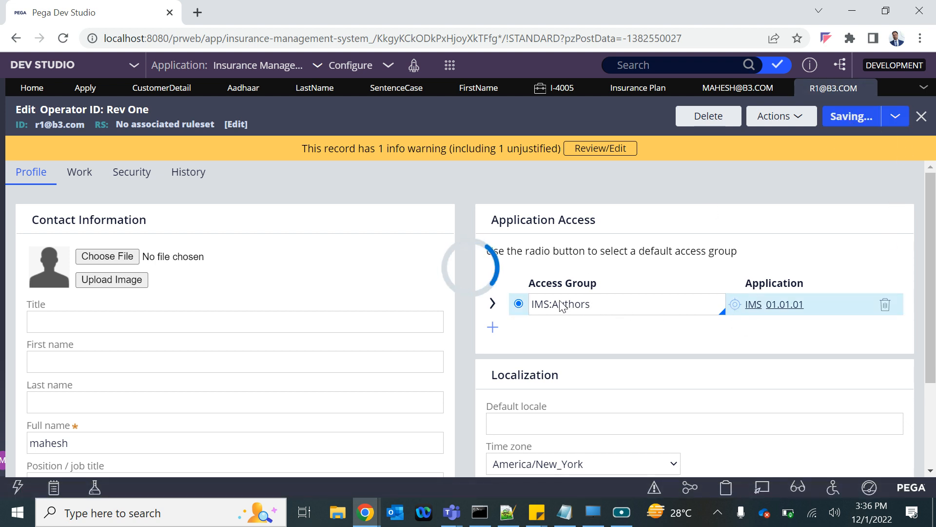
{"action": "double_click", "coordinate": [574, 305]}
{"action": "key", "text": "BackSpace"}
{"action": "key", "text": "Down"}
{"action": "key", "text": "Down"}
{"action": "key", "text": "Down"}
{"action": "key", "text": "Down"}
{"action": "key", "text": "Down"}
{"action": "key", "text": "Down"}
{"action": "key", "text": "Down"}
{"action": "key", "text": "Down"}
{"action": "key", "text": "Down"}
{"action": "key", "text": "Down"}
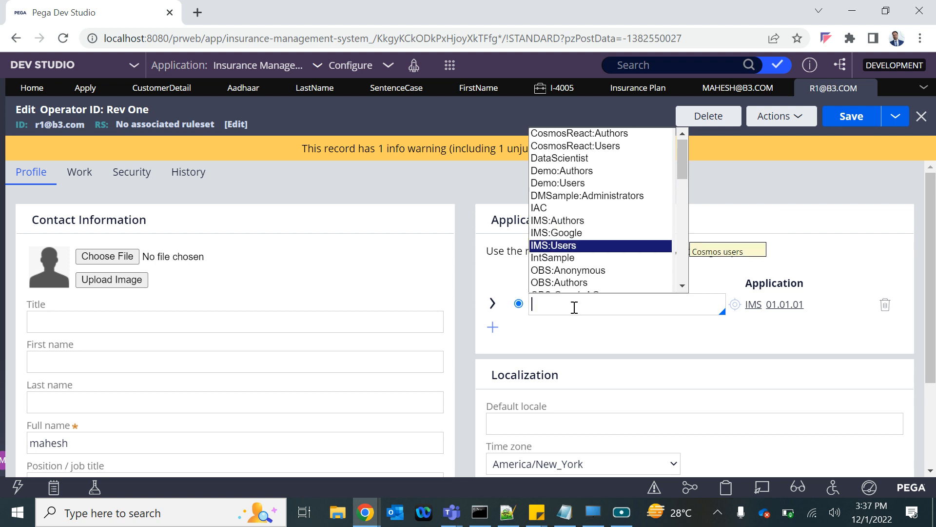
{"action": "key", "text": "Return"}
{"action": "left_click", "coordinate": [870, 117]}
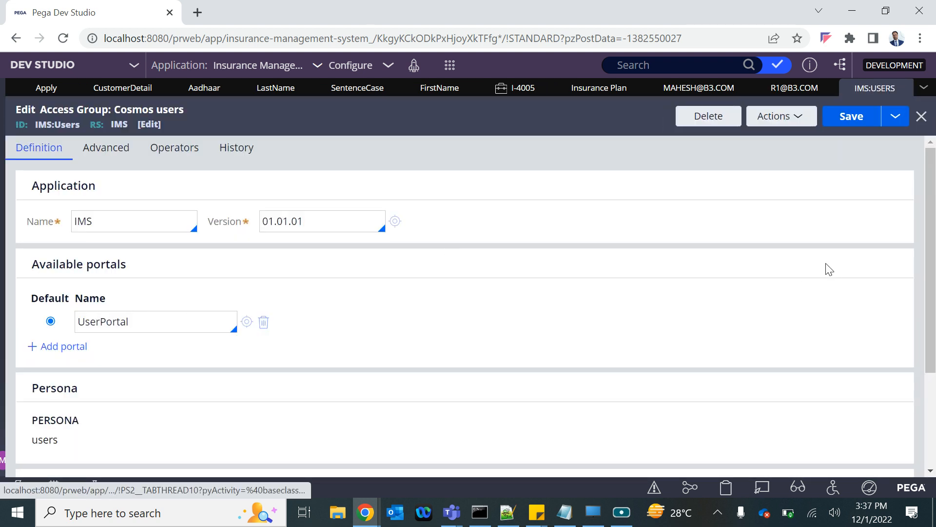
{"action": "left_click", "coordinate": [921, 117]}
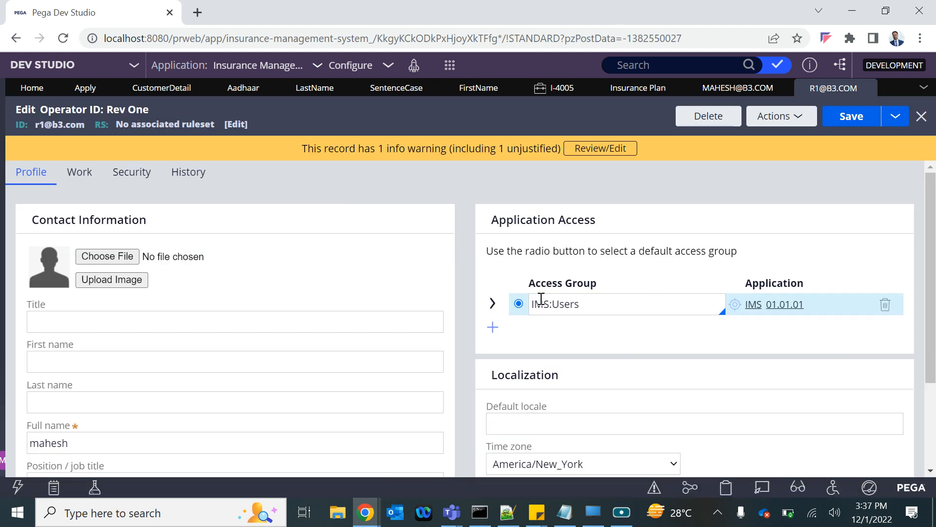
{"action": "left_click", "coordinate": [856, 125]}
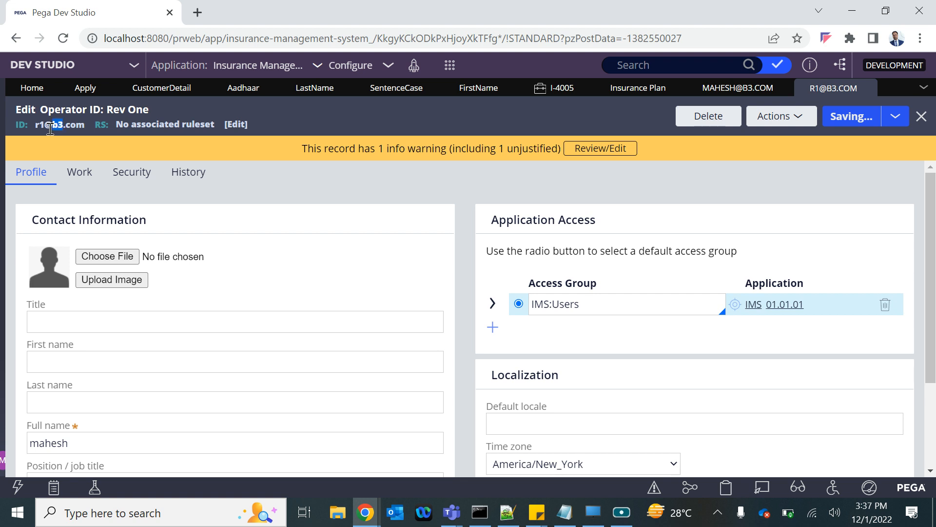
Step: Copy the new operator's ID and name the Approve/Reject step in the Insurance Plan's Review stage "Approval"
{"action": "left_click", "coordinate": [34, 126]}
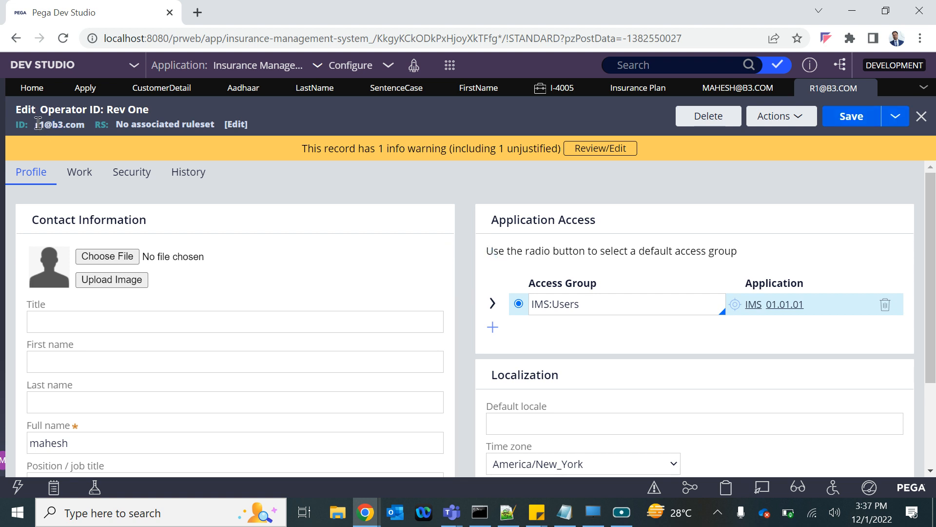
{"action": "left_click_drag", "start_coordinate": [39, 124], "coordinate": [79, 124]}
{"action": "left_click", "coordinate": [163, 87]}
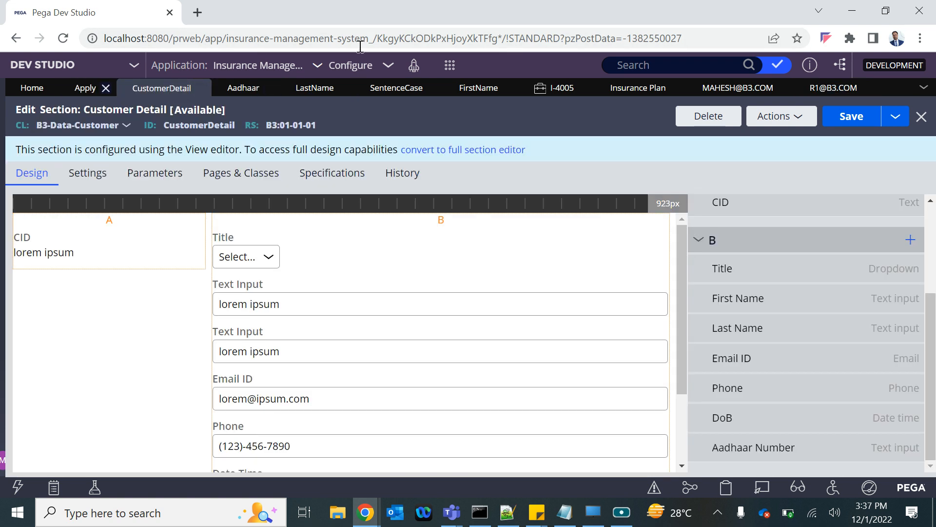
{"action": "left_click", "coordinate": [627, 89]}
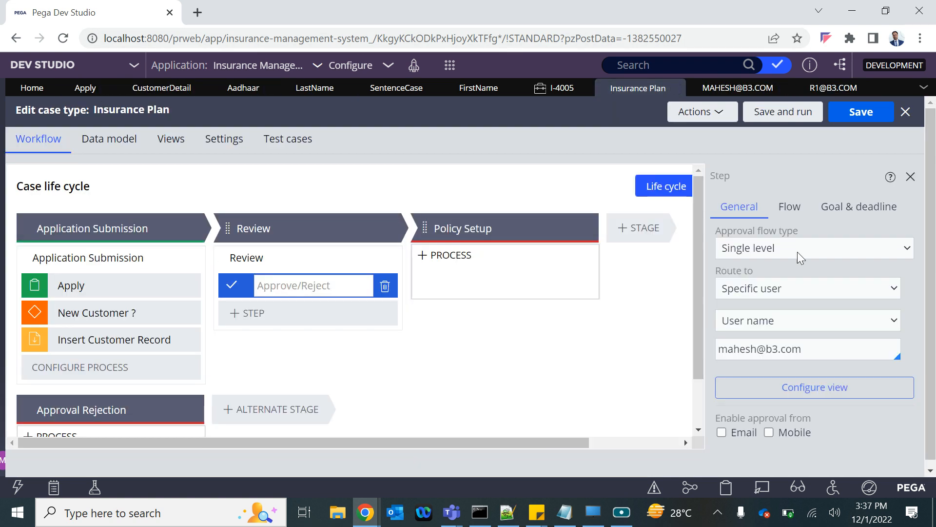
{"action": "type", "text": "Approval"}
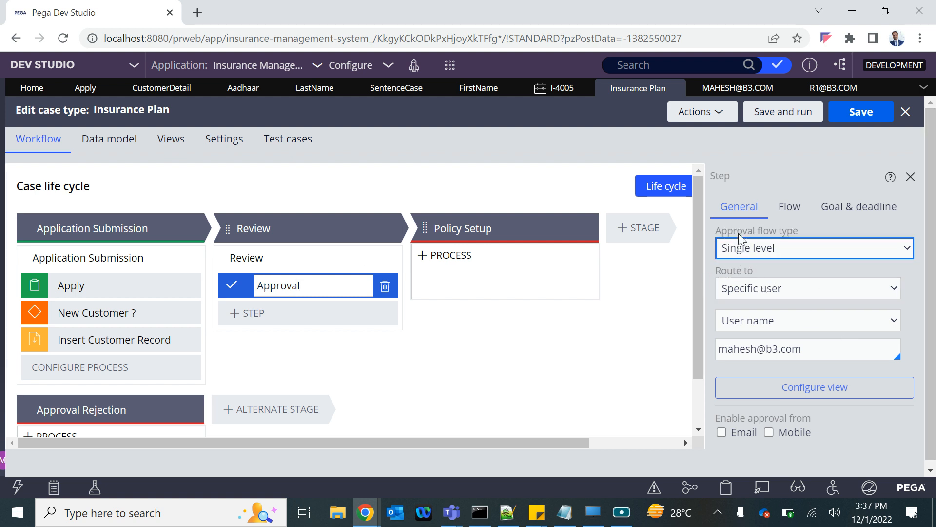
Step: Examine the Approval step's flow type and routing options, switching the routing to Work queue and back to Specific user
{"action": "left_click", "coordinate": [742, 251]}
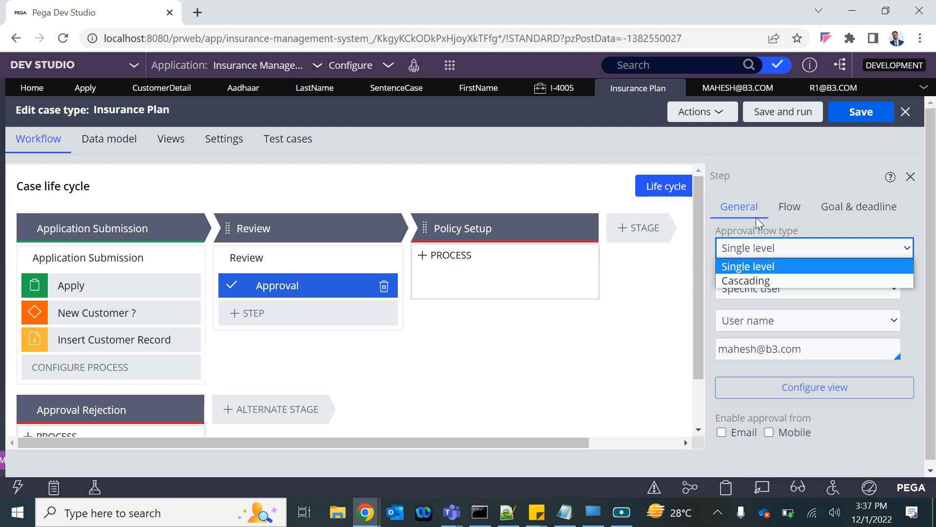
{"action": "left_click", "coordinate": [755, 233]}
{"action": "left_click", "coordinate": [762, 292]}
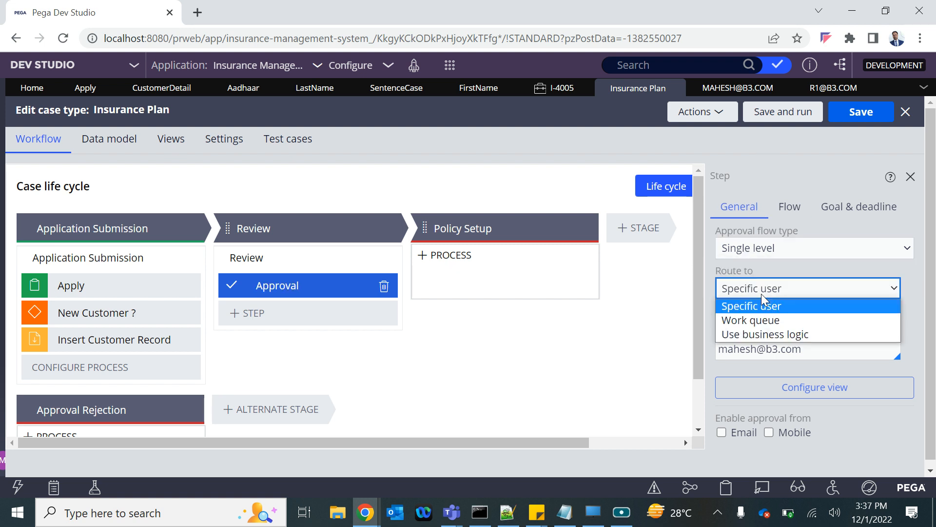
{"action": "left_click", "coordinate": [739, 307]}
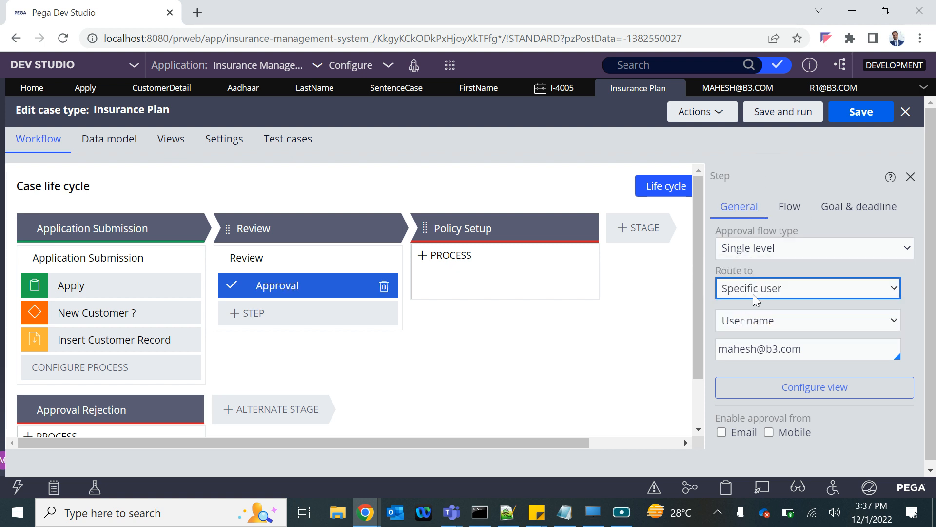
{"action": "left_click", "coordinate": [752, 292]}
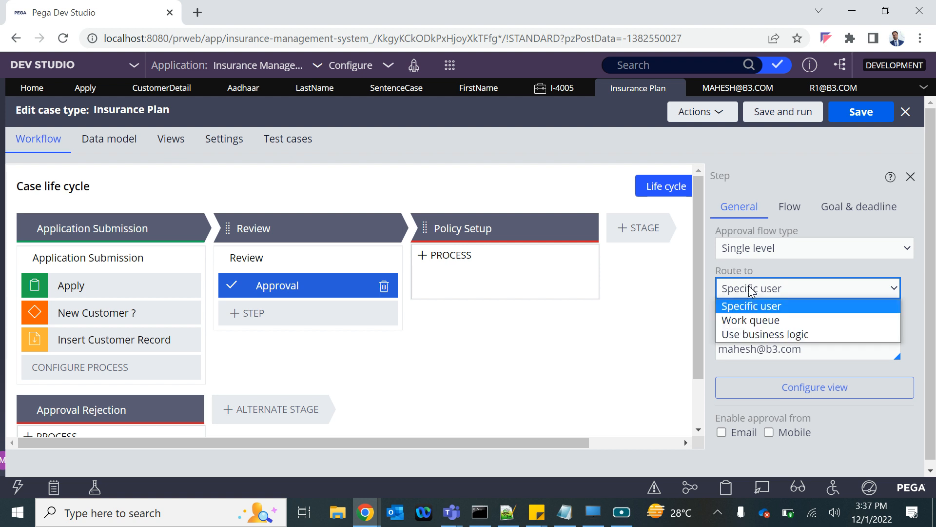
{"action": "left_click", "coordinate": [741, 320]}
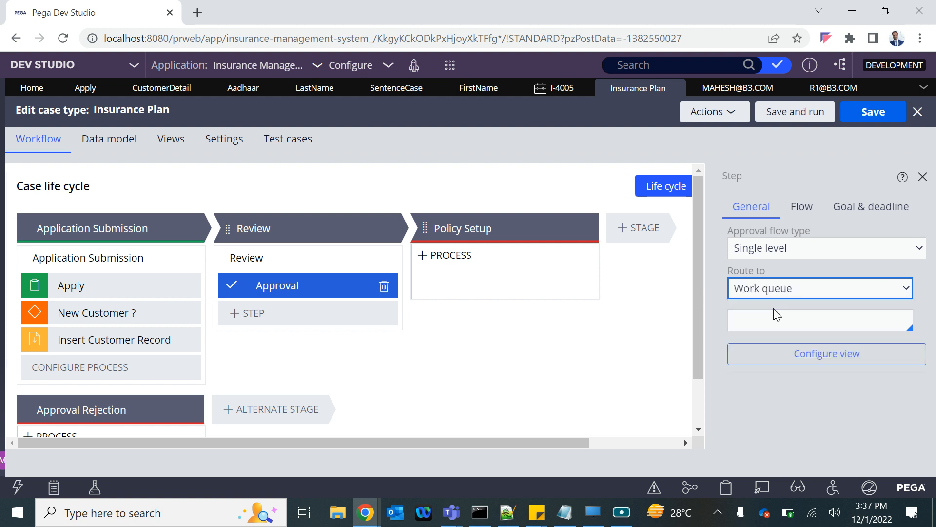
{"action": "left_click", "coordinate": [751, 290]}
{"action": "left_click", "coordinate": [744, 305]}
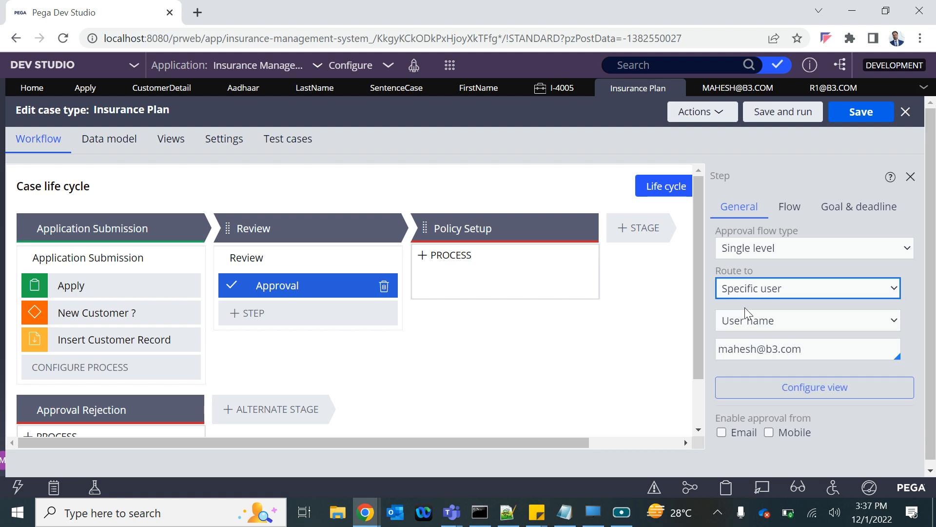
Step: Route the Approval step to a specific user by user name, filling in the reviewer's operator ID
{"action": "left_click", "coordinate": [768, 322]}
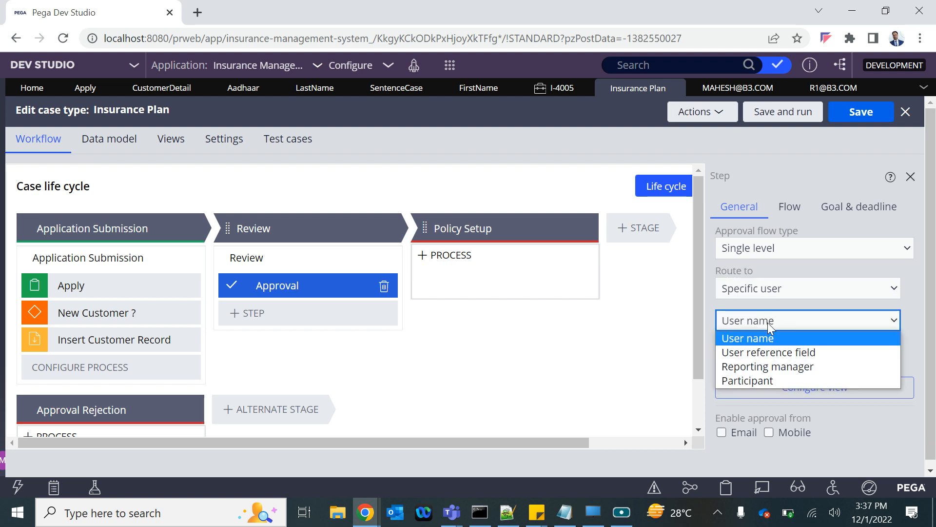
{"action": "left_click", "coordinate": [752, 338]}
{"action": "left_click", "coordinate": [813, 355]}
{"action": "key", "text": "ctrl+v"}
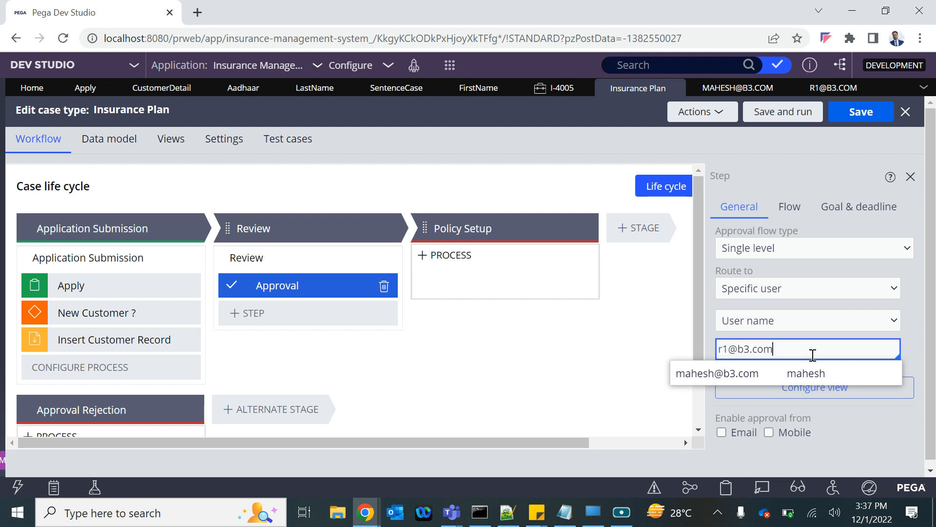
{"action": "left_click", "coordinate": [724, 376]}
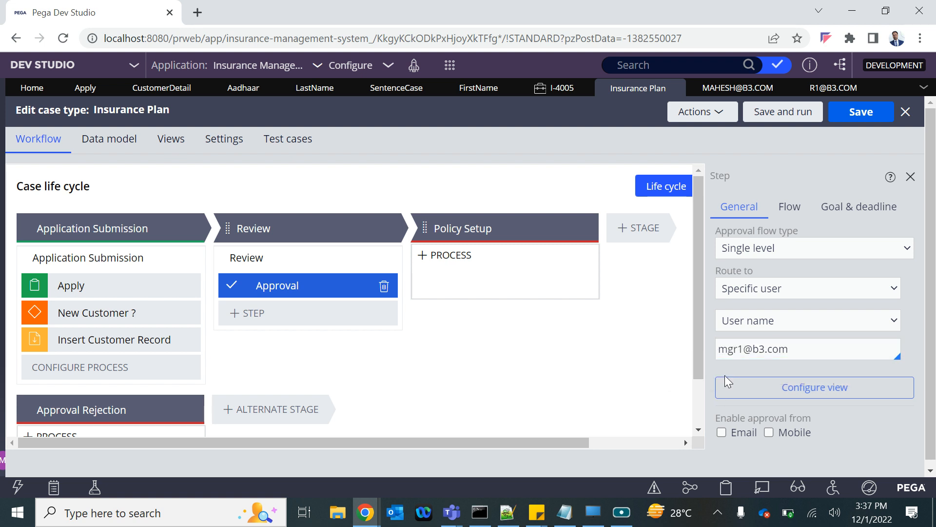
Step: Try User reference field as the Approval step's specific user type, followed by Reporting manager
{"action": "left_click", "coordinate": [759, 323]}
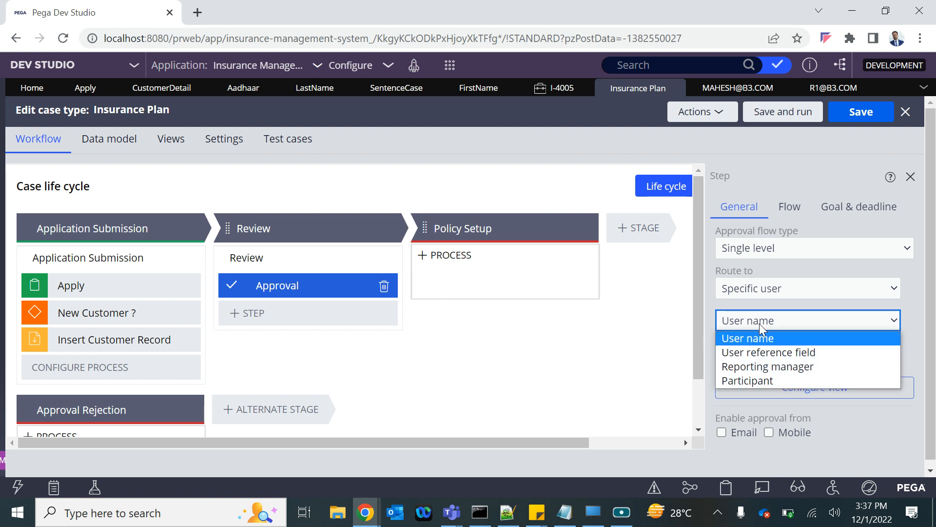
{"action": "left_click", "coordinate": [752, 352]}
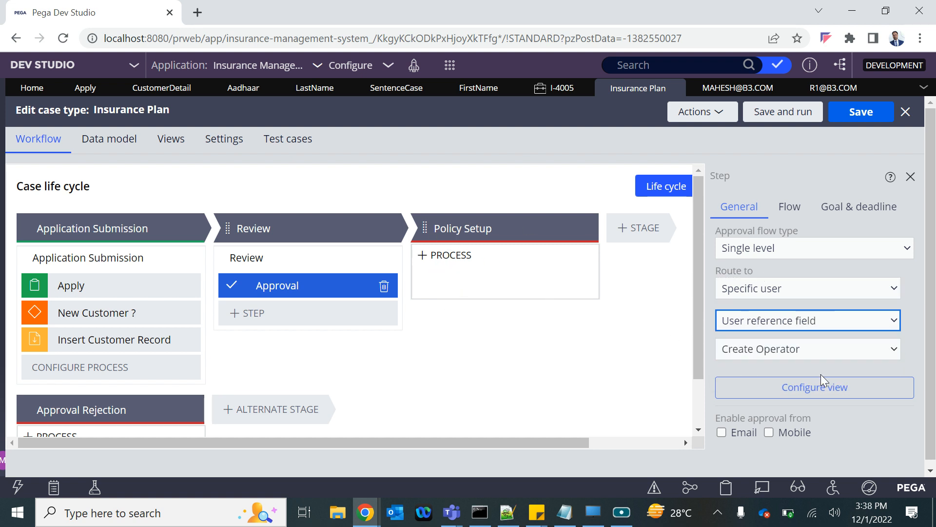
{"action": "left_click", "coordinate": [761, 326]}
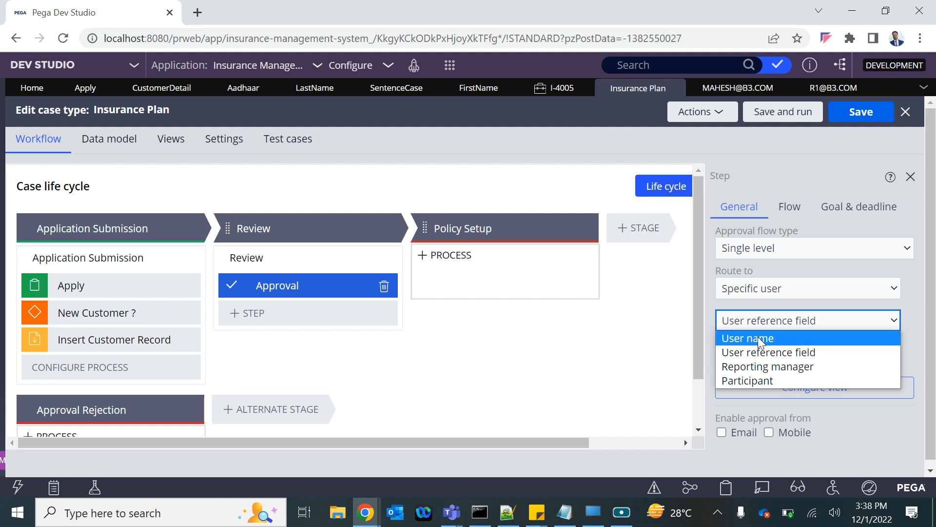
{"action": "left_click", "coordinate": [747, 367]}
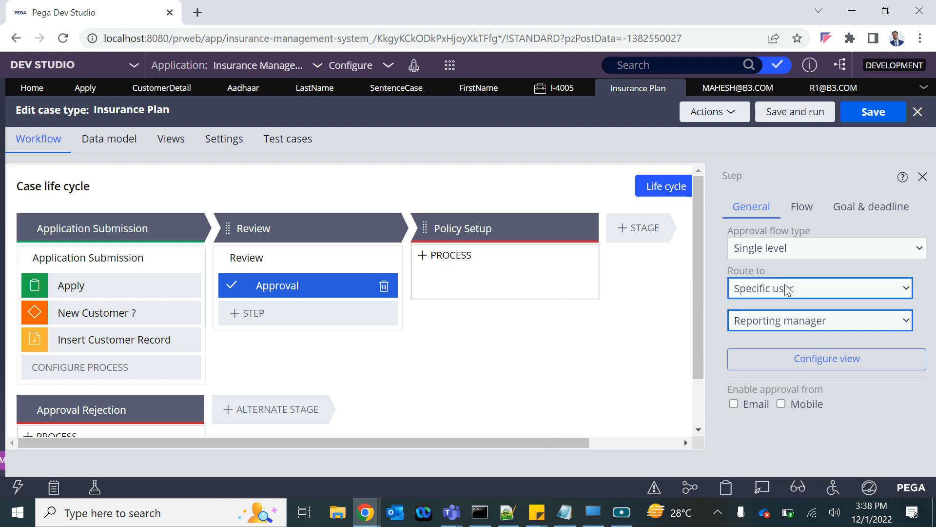
Step: Examine the team, Reports to and work queue settings in the original operator record's work details
{"action": "mouse_move", "coordinate": [559, 261]}
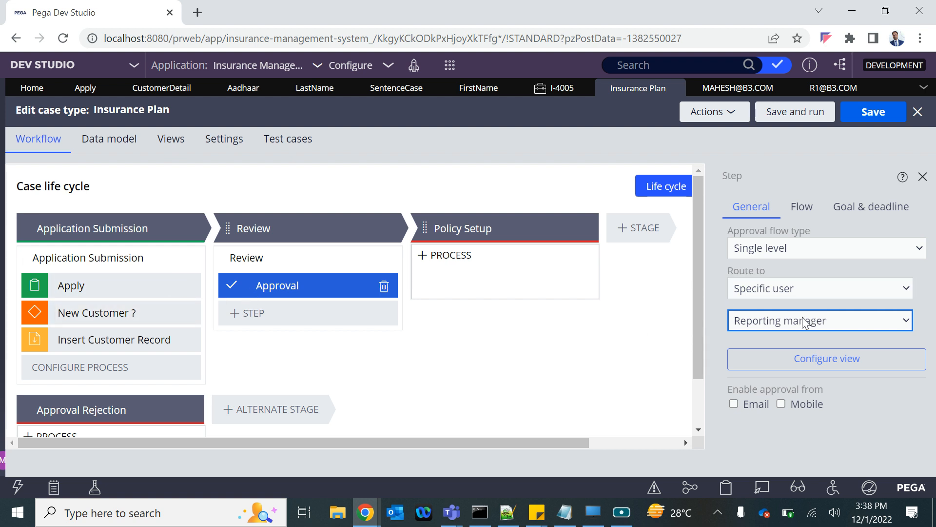
{"action": "left_click", "coordinate": [736, 89]}
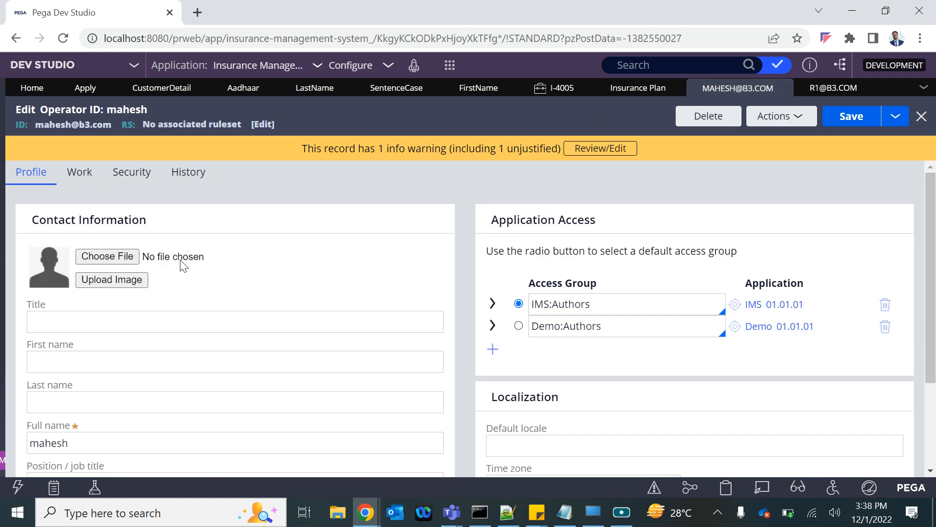
{"action": "left_click", "coordinate": [80, 174]}
{"action": "scroll", "coordinate": [95, 422], "scroll_direction": "down", "scroll_amount": 3}
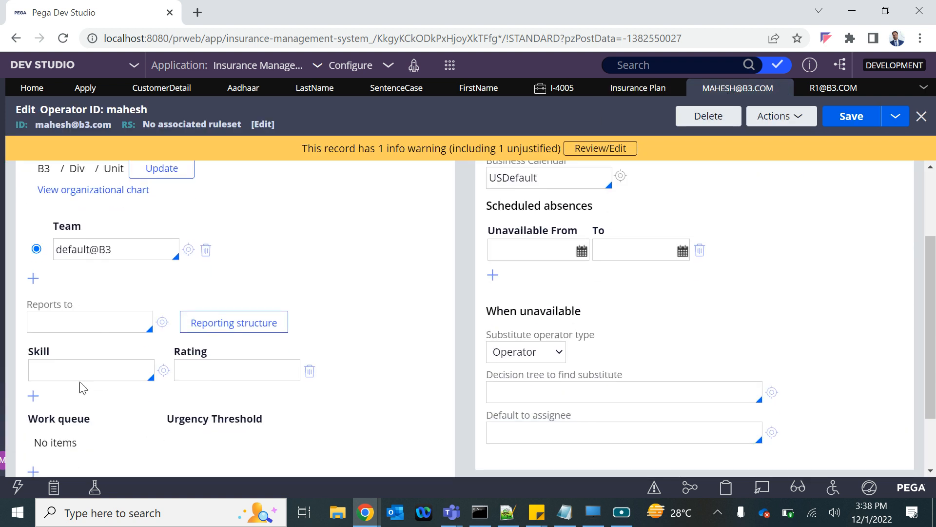
{"action": "scroll", "coordinate": [85, 395], "scroll_direction": "down", "scroll_amount": 2}
{"action": "scroll", "coordinate": [65, 287], "scroll_direction": "up", "scroll_amount": 2}
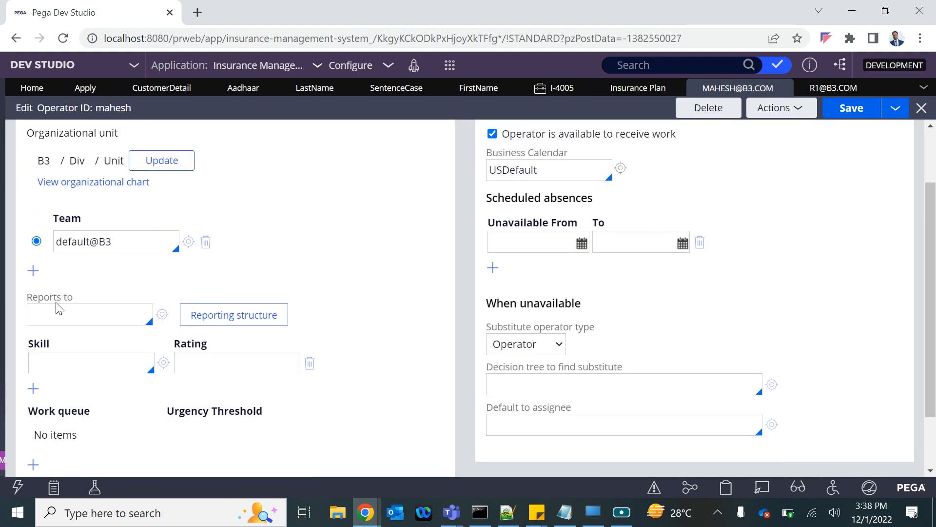
Step: Set the Approval step's specific user in the Insurance Plan case type to Participant, choosing Owner as the participant
{"action": "left_click", "coordinate": [646, 89]}
{"action": "left_click", "coordinate": [832, 320]}
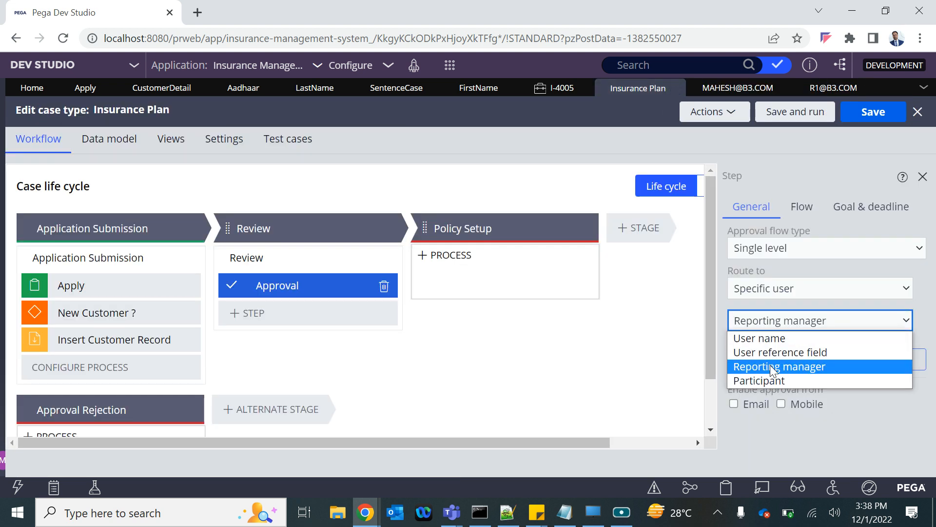
{"action": "left_click", "coordinate": [760, 386]}
{"action": "left_click", "coordinate": [758, 355]}
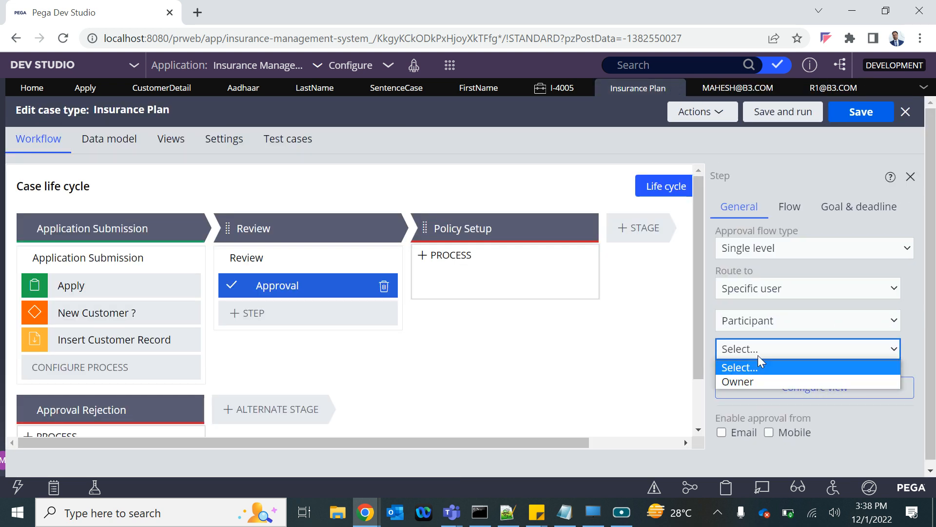
{"action": "left_click", "coordinate": [750, 382]}
{"action": "left_click", "coordinate": [768, 346]}
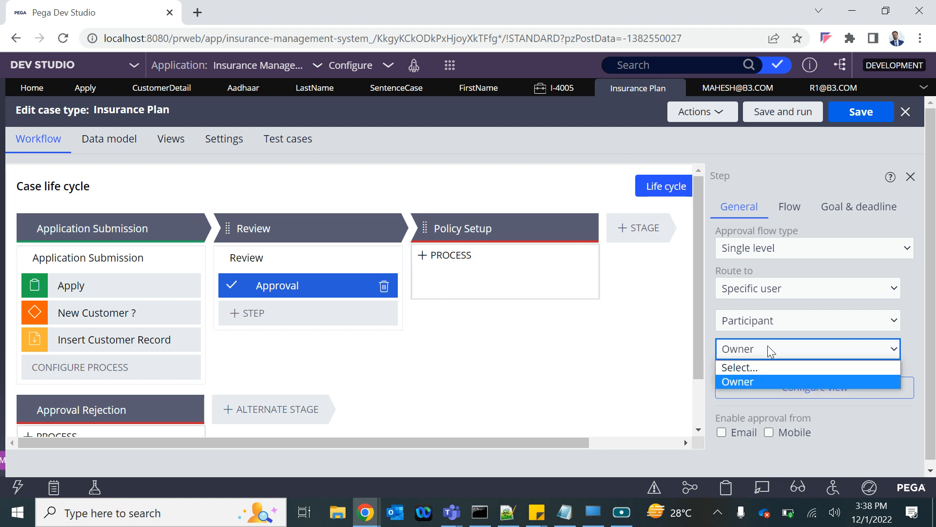
Step: Route the Approval step to a specific user by user name, enter the reviewer's operator ID, and save the Insurance Plan case type
{"action": "left_click", "coordinate": [767, 365]}
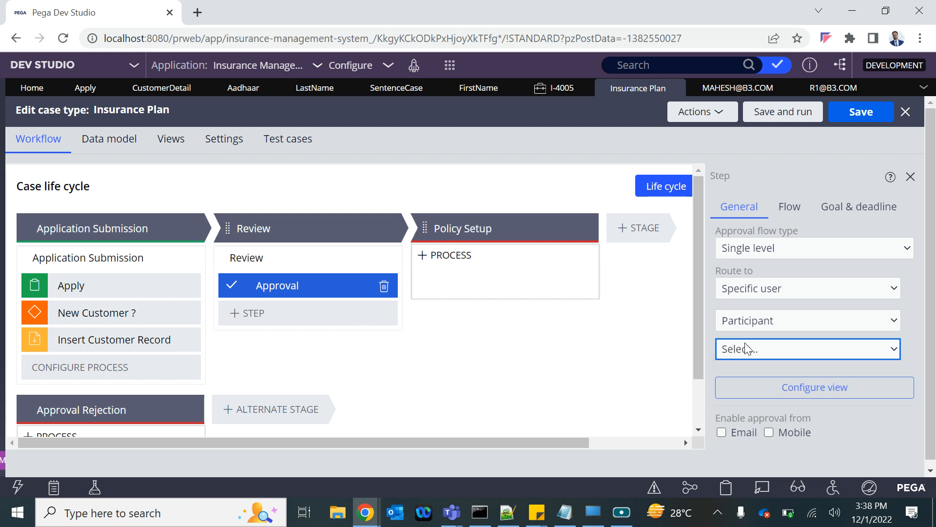
{"action": "left_click", "coordinate": [761, 349]}
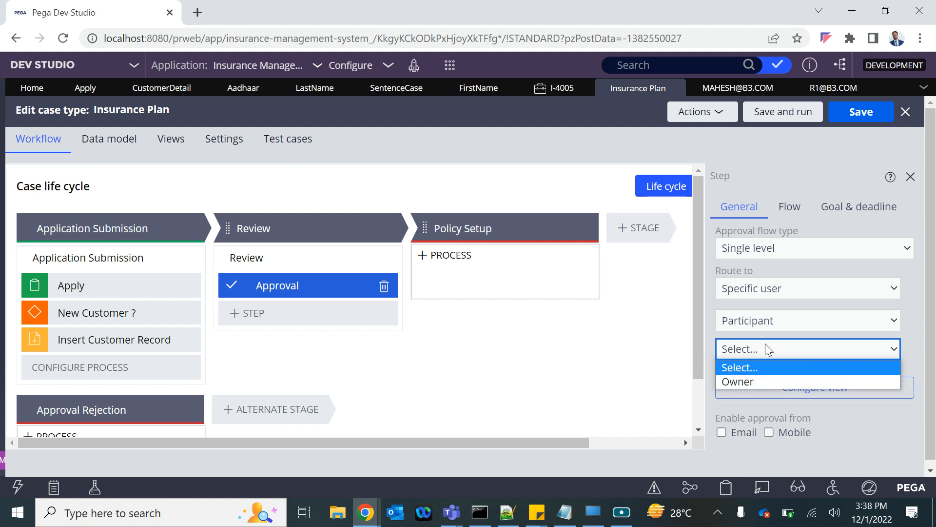
{"action": "left_click", "coordinate": [785, 321]}
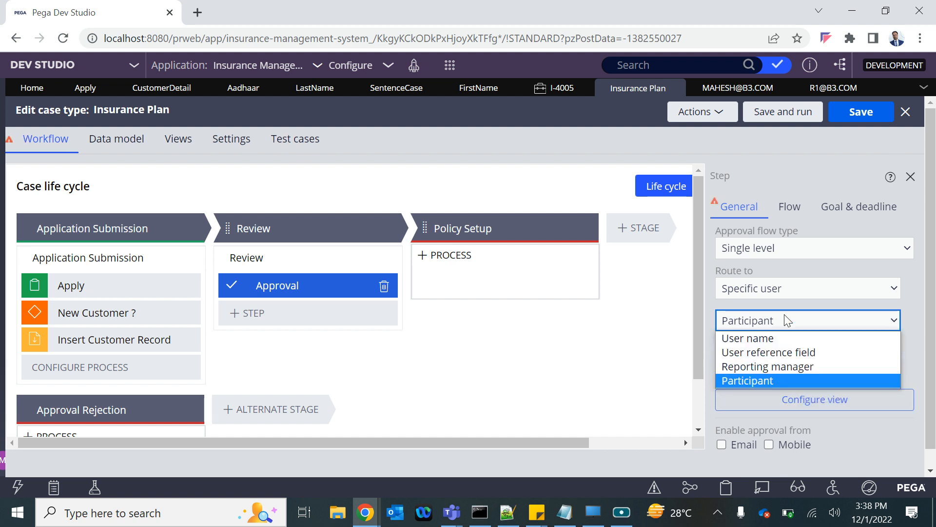
{"action": "left_click", "coordinate": [735, 338]}
{"action": "left_click", "coordinate": [746, 349]}
{"action": "key", "text": "ctrl+a"}
{"action": "left_click", "coordinate": [860, 112]}
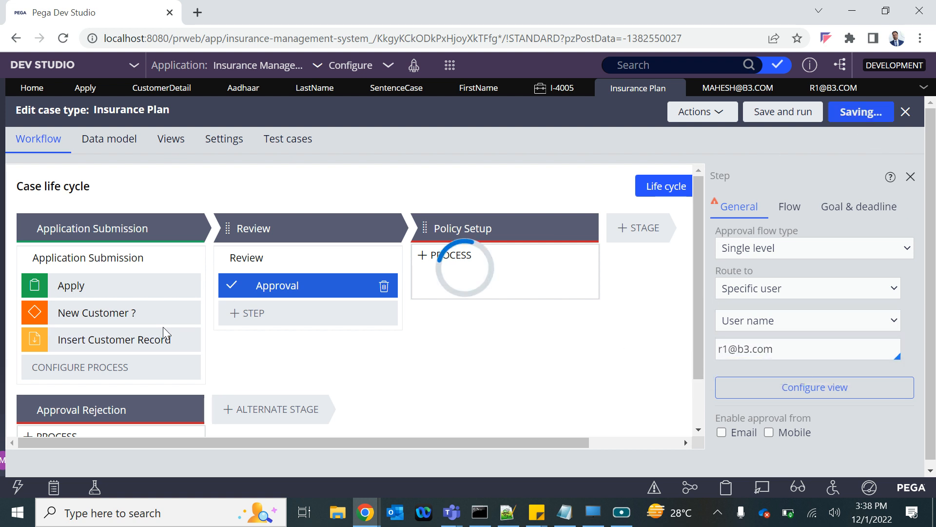
{"action": "left_click", "coordinate": [282, 285]}
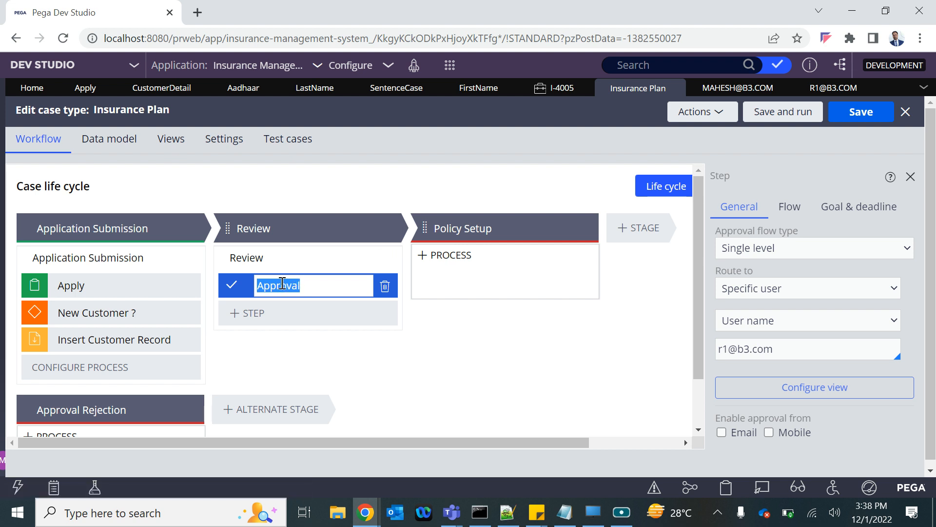
Step: Create a new Insurance Plan case and set New Customer ? to No on the Apply form
{"action": "left_click", "coordinate": [450, 65]}
{"action": "mouse_move", "coordinate": [539, 80]}
{"action": "left_click", "coordinate": [617, 100]}
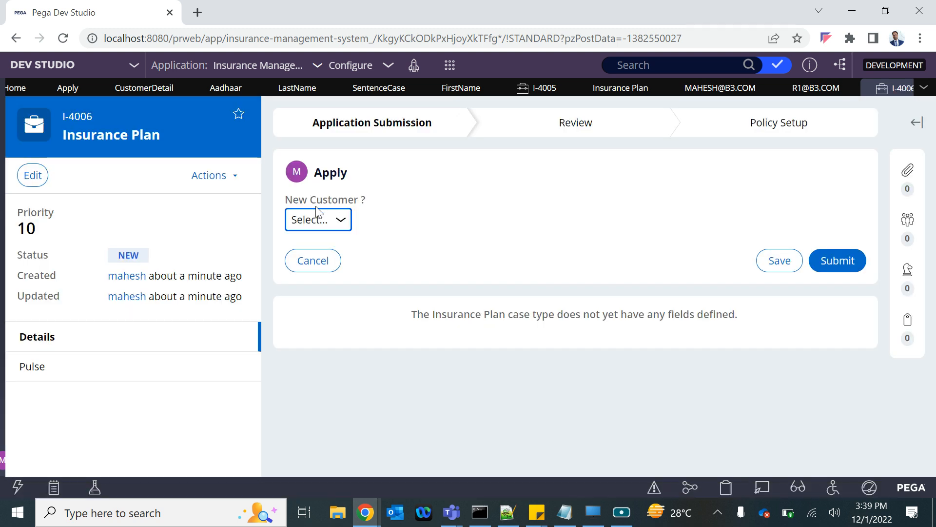
{"action": "left_click", "coordinate": [314, 225]}
{"action": "left_click", "coordinate": [313, 251]}
{"action": "left_click", "coordinate": [344, 211]}
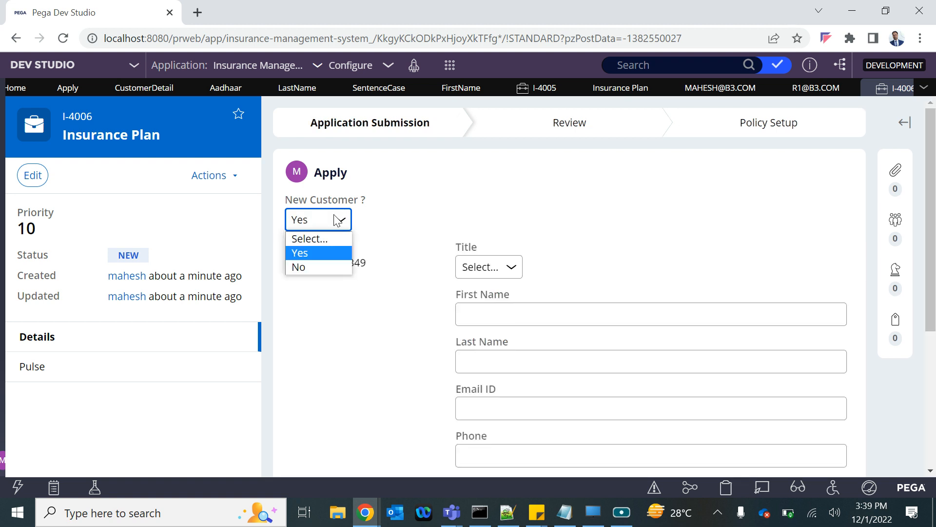
{"action": "left_click", "coordinate": [318, 268]}
Step: Enter the existing customer's CID, fill in the Aadhaar number, and submit the Apply form
{"action": "left_click", "coordinate": [469, 266]}
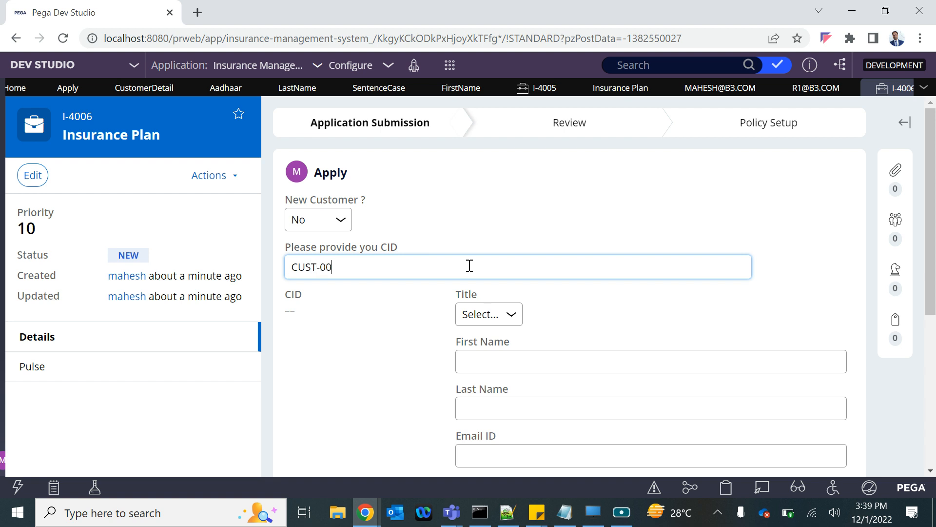
{"action": "left_click", "coordinate": [505, 201]}
{"action": "scroll", "coordinate": [506, 201], "scroll_direction": "down", "scroll_amount": 4}
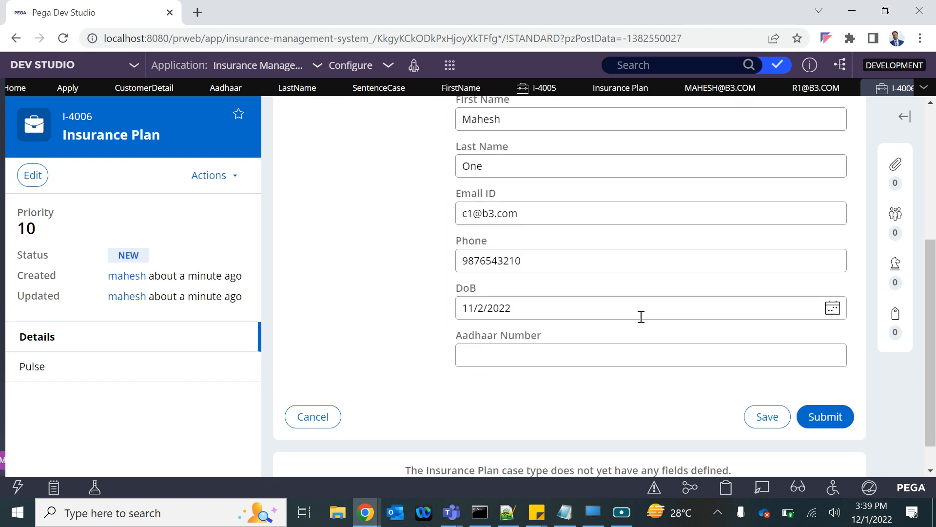
{"action": "left_click", "coordinate": [525, 351]}
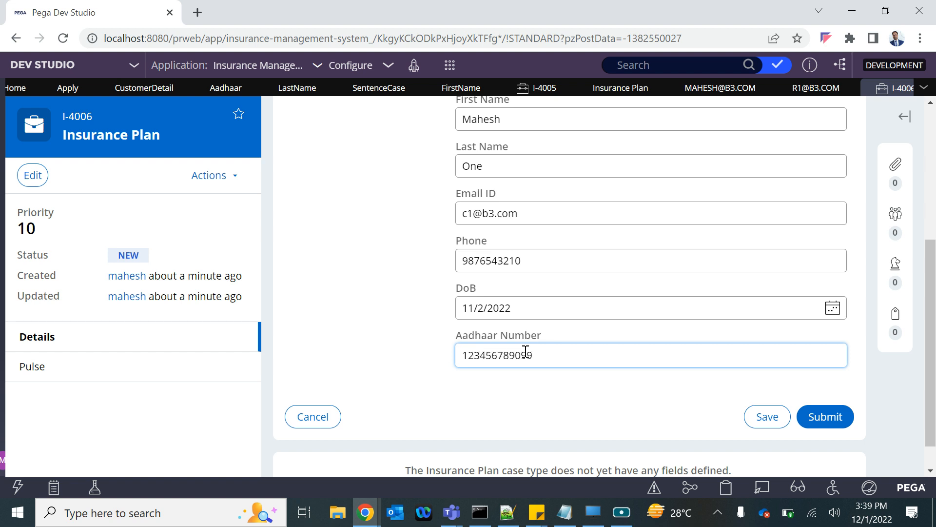
{"action": "left_click", "coordinate": [829, 417]}
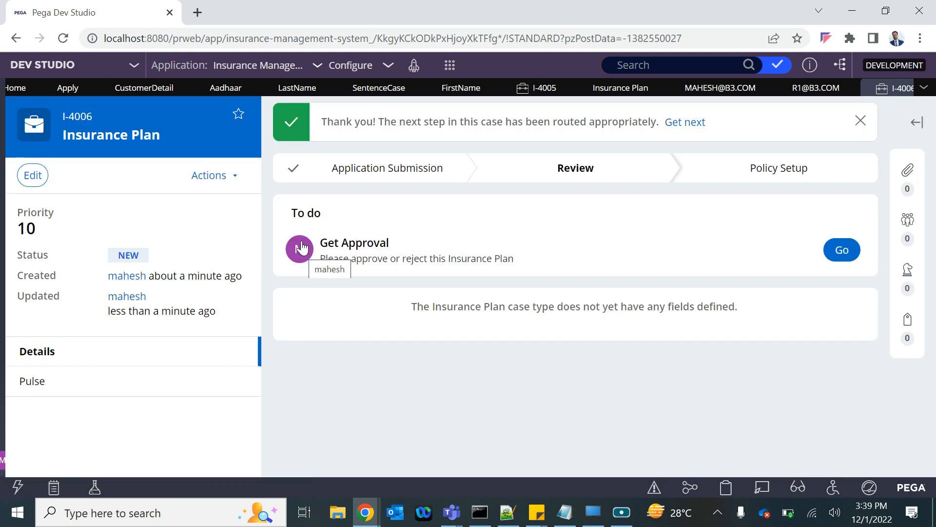
Step: Replace the full name in the reviewer's operator record with the reviewer's own name and save the record
{"action": "left_click", "coordinate": [813, 87]}
{"action": "scroll", "coordinate": [320, 308], "scroll_direction": "down", "scroll_amount": 2}
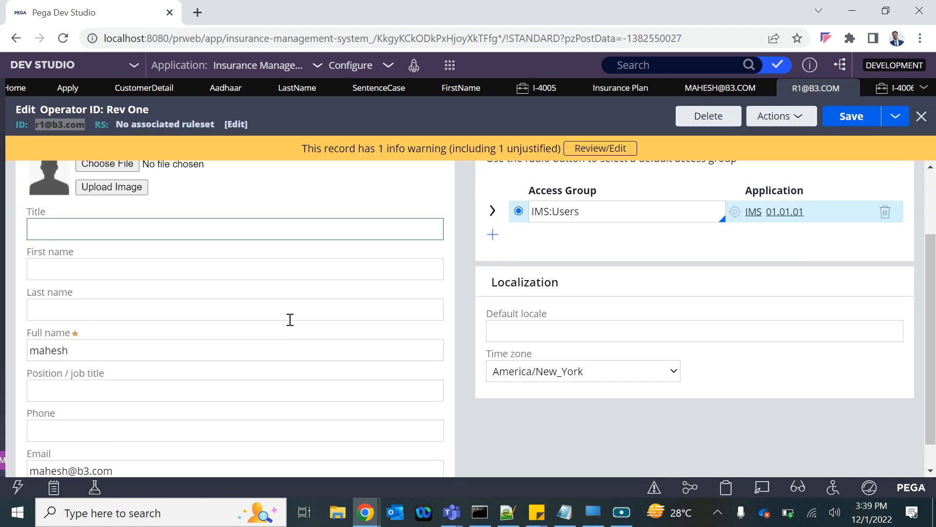
{"action": "double_click", "coordinate": [41, 346]}
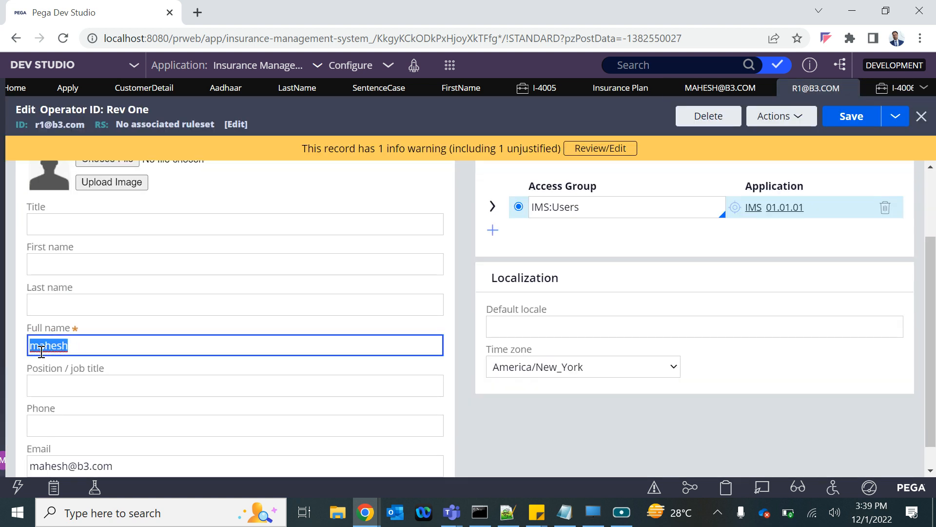
{"action": "type", "text": "Rev 1"}
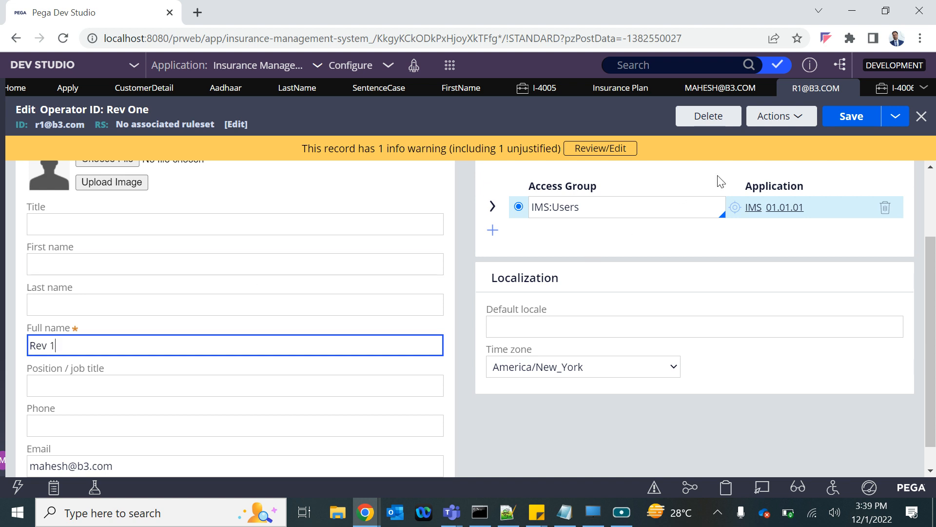
{"action": "left_click", "coordinate": [851, 117]}
Step: Inspect the profile details of the operator assigned to Get Approval in the new Insurance Plan case
{"action": "left_click", "coordinate": [887, 89]}
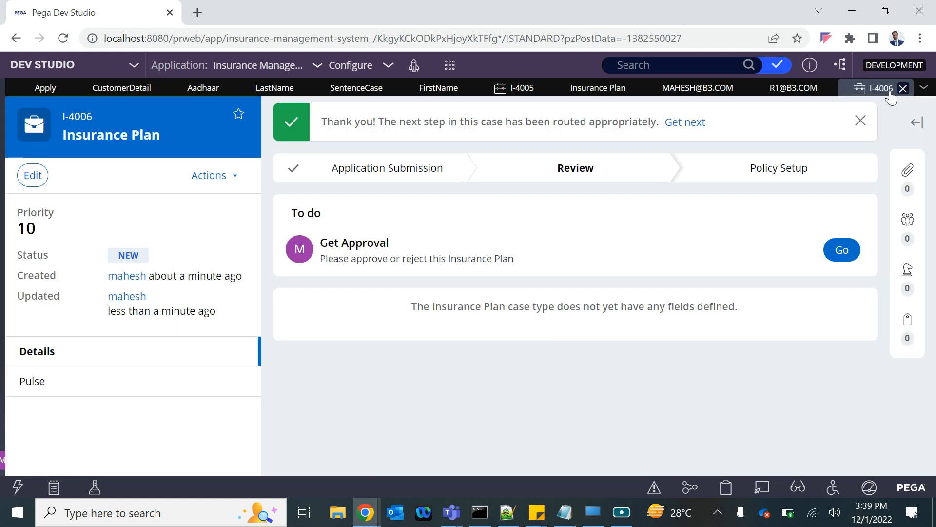
{"action": "left_click", "coordinate": [299, 263]}
{"action": "scroll", "coordinate": [370, 390], "scroll_direction": "down", "scroll_amount": 2}
{"action": "scroll", "coordinate": [378, 402], "scroll_direction": "up", "scroll_amount": 1}
{"action": "scroll", "coordinate": [379, 402], "scroll_direction": "down", "scroll_amount": 1}
{"action": "scroll", "coordinate": [358, 331], "scroll_direction": "up", "scroll_amount": 1}
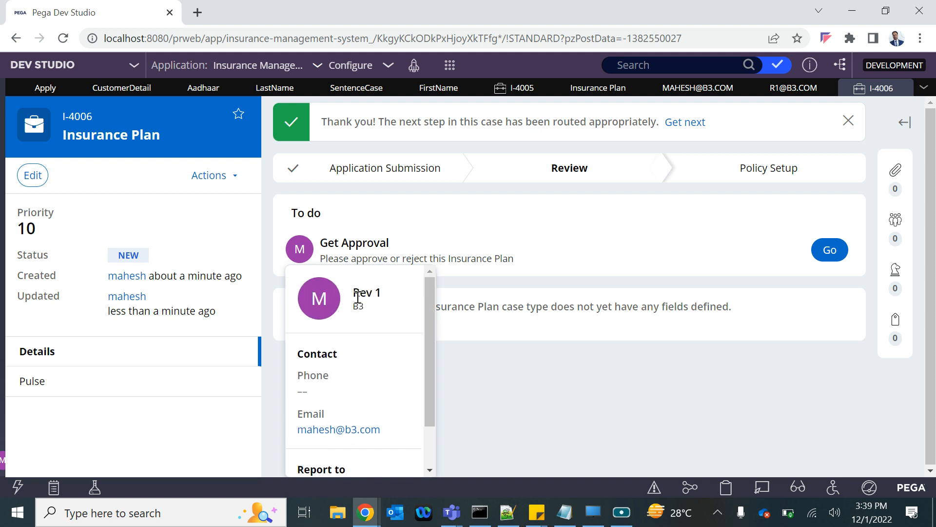
{"action": "left_click_drag", "start_coordinate": [356, 292], "coordinate": [380, 297]}
Step: Change the email in the reviewer's operator record to the reviewer's own address and save the record
{"action": "left_click", "coordinate": [789, 80]}
{"action": "left_click", "coordinate": [793, 88]}
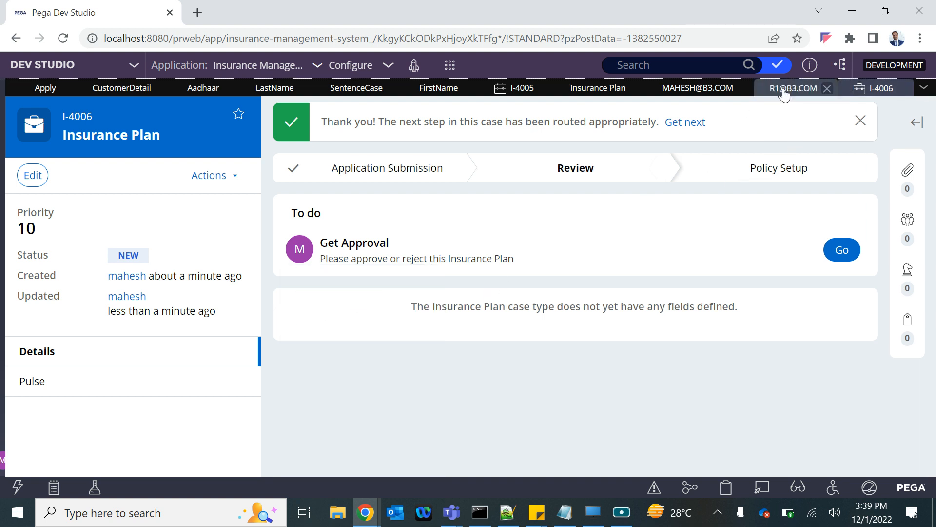
{"action": "double_click", "coordinate": [57, 442]}
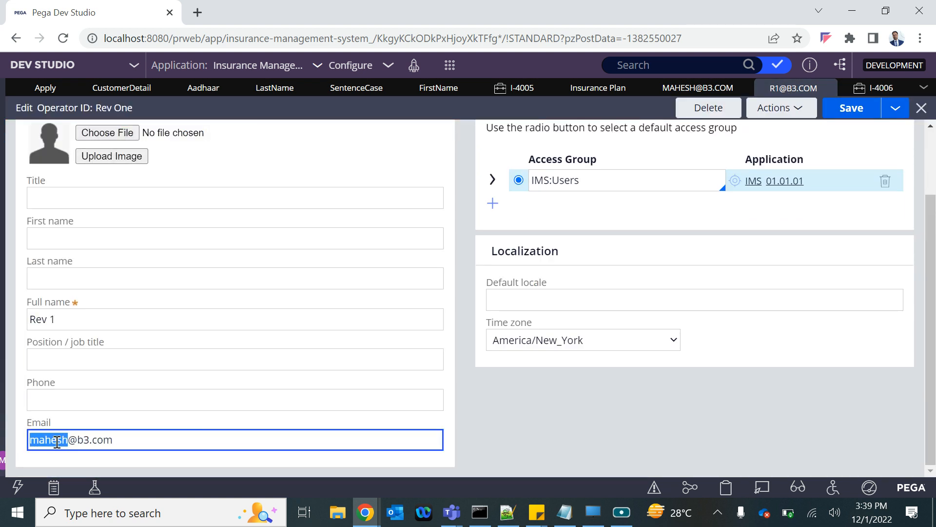
{"action": "type", "text": "r1"}
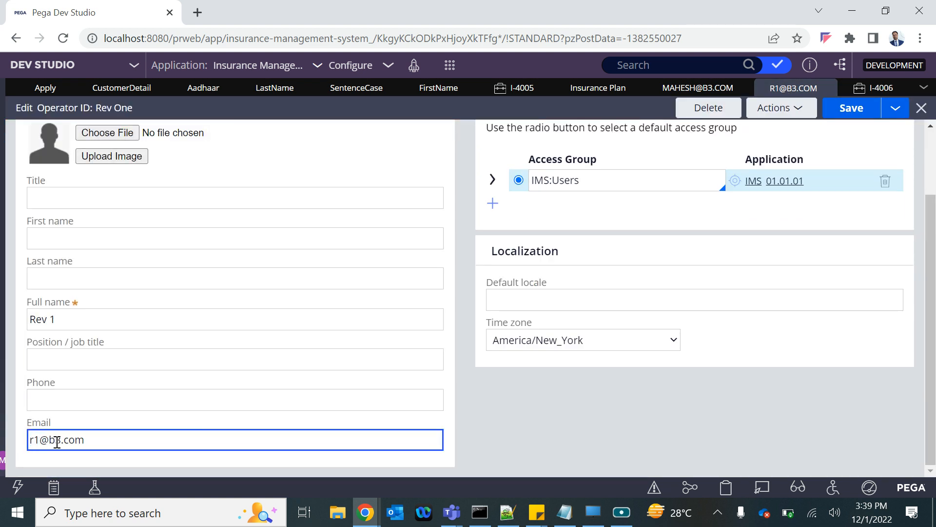
{"action": "left_click", "coordinate": [851, 109]}
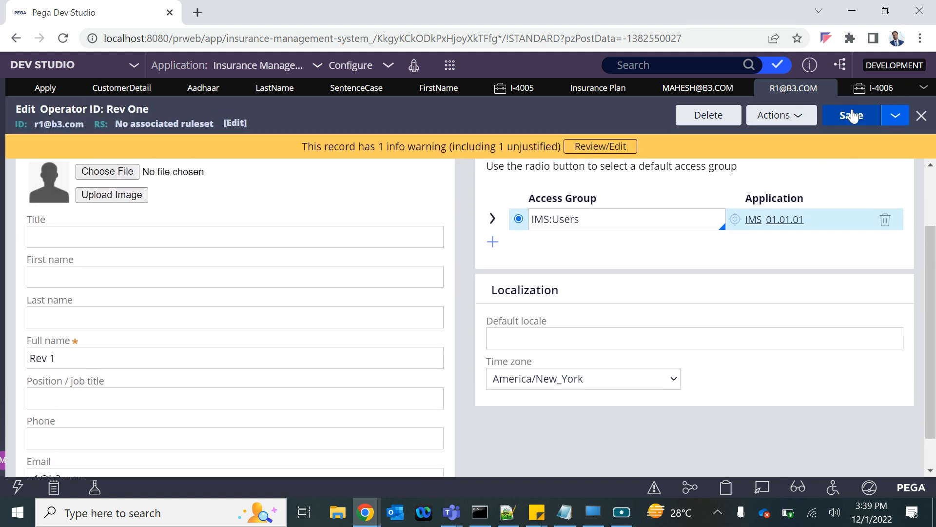
Step: Copy the reviewer's operator ID and open the Pega login page in a new Incognito window
{"action": "triple_click", "coordinate": [60, 127]}
{"action": "left_click", "coordinate": [920, 38]}
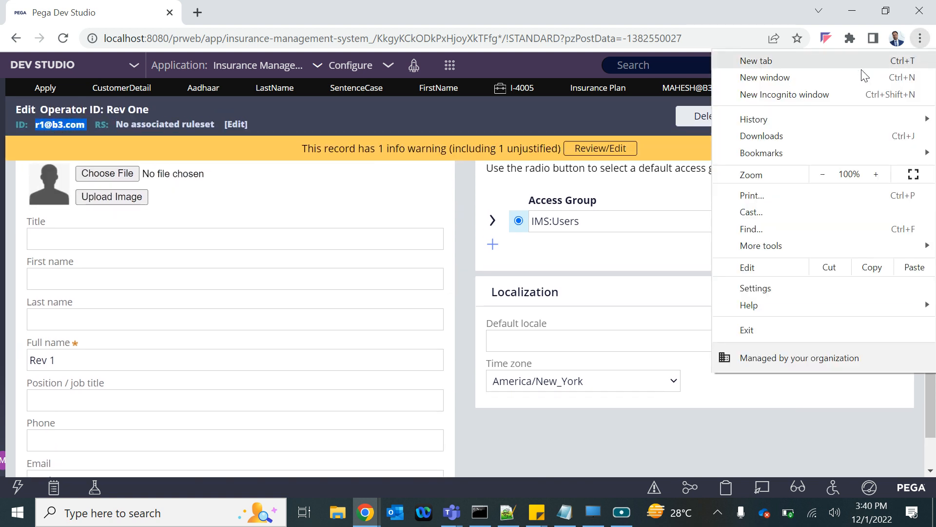
{"action": "left_click", "coordinate": [810, 94]}
{"action": "type", "text": "lo"}
{"action": "key", "text": "Return"}
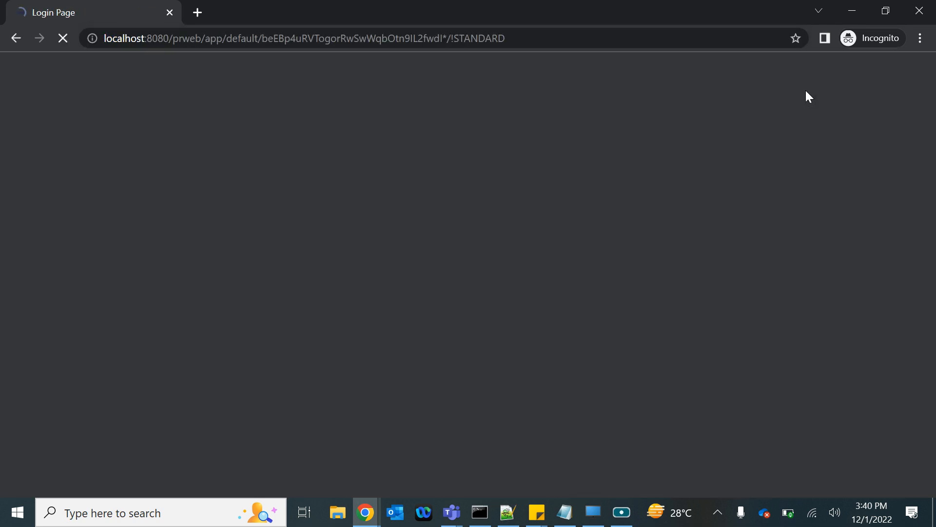
Step: Log in to Pega with the reviewer's operator ID and account password
{"action": "left_click", "coordinate": [370, 259]}
{"action": "type", "text": "••••"}
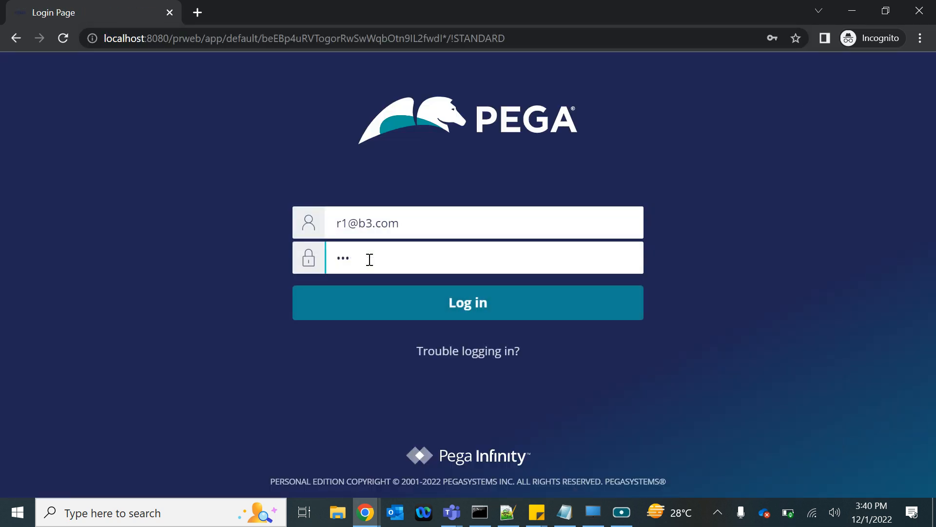
{"action": "key", "text": "BackSpace"}
{"action": "key", "text": "BackSpace"}
{"action": "key", "text": "BackSpace"}
{"action": "type", "text": "•••••"}
{"action": "key", "text": "Return"}
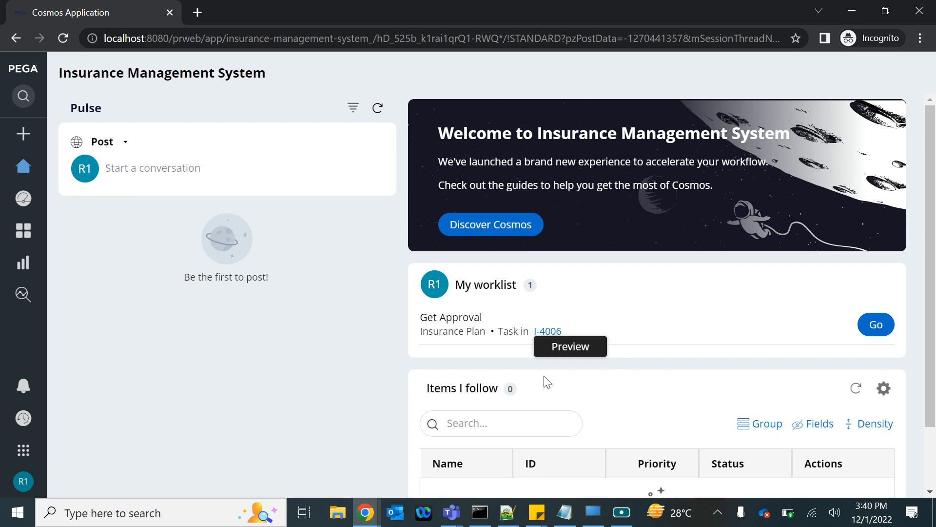
Step: Switch to the Dev Studio window to view the pending Insurance Plan case, and return to the reviewer's portal
{"action": "mouse_move", "coordinate": [366, 522]}
{"action": "left_click", "coordinate": [192, 458]}
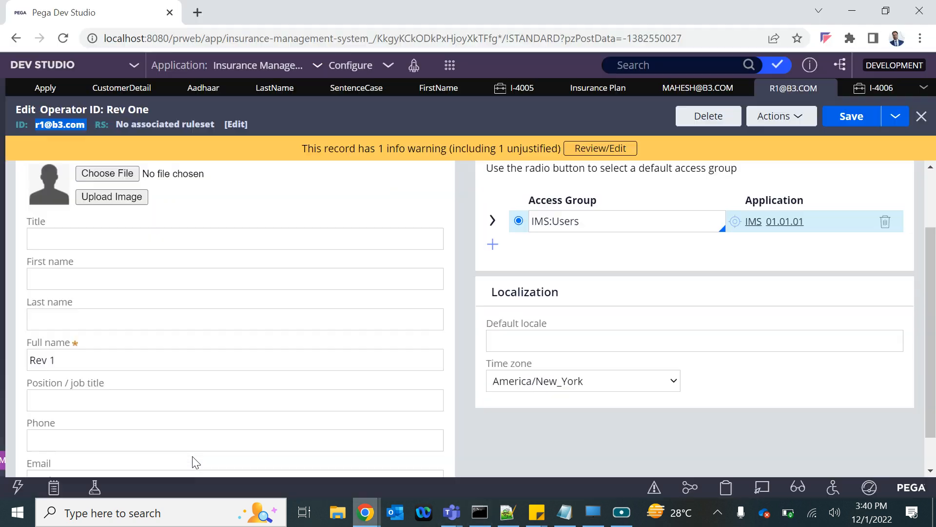
{"action": "left_click", "coordinate": [876, 88]}
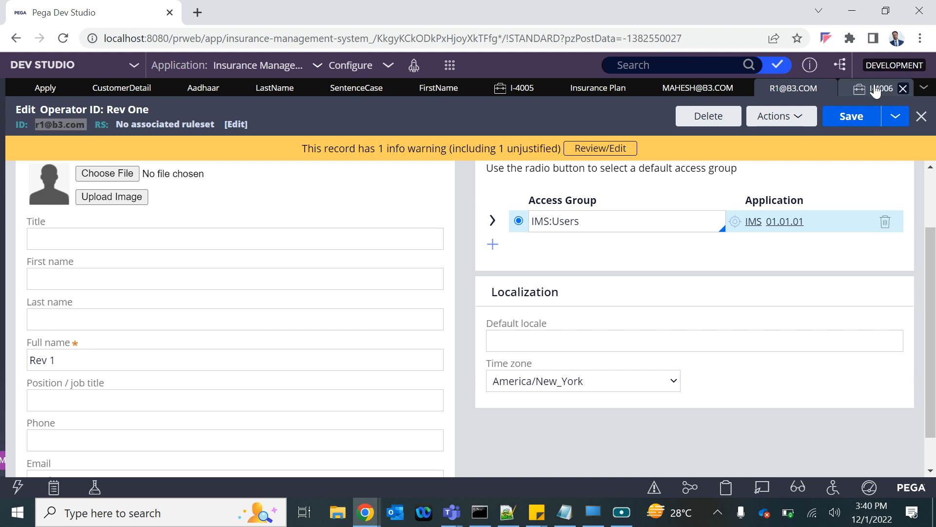
{"action": "key", "text": "alt+Tab"}
Step: Open the Get Approval task from the reviewer's worklist, enter "ss" as the notes, and approve the case
{"action": "left_click", "coordinate": [876, 334]}
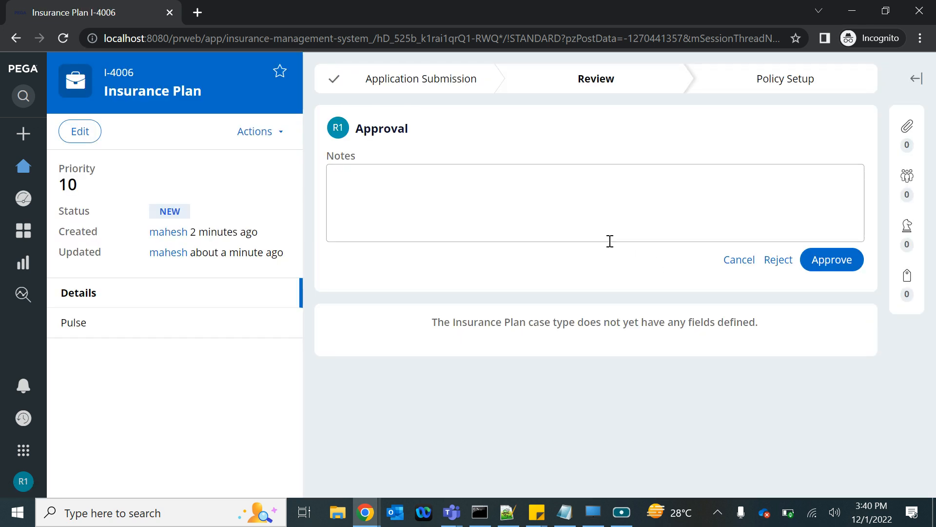
{"action": "left_click", "coordinate": [564, 192]}
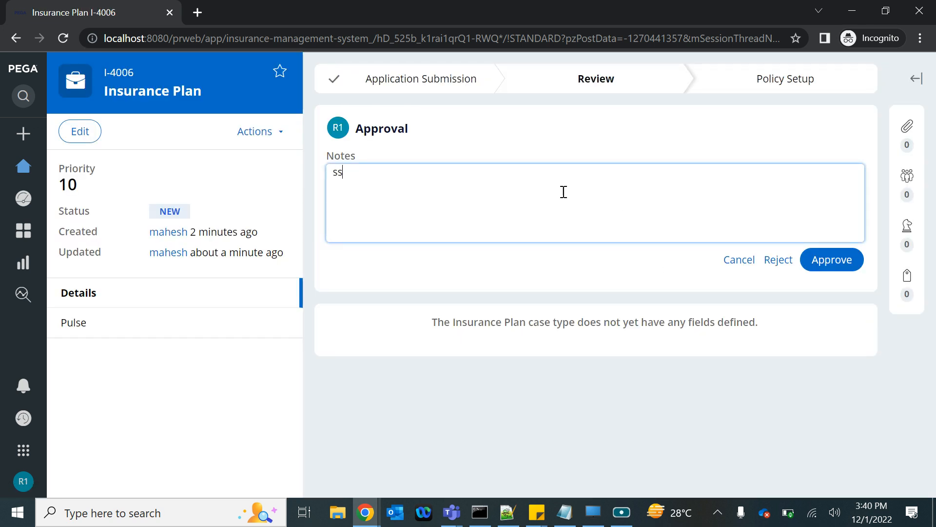
{"action": "left_click", "coordinate": [837, 260]}
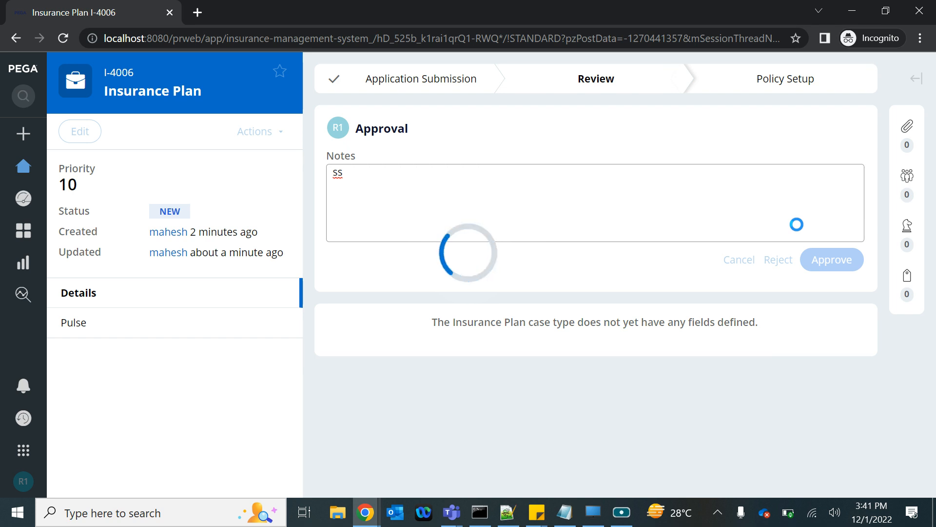
{"action": "left_click", "coordinate": [477, 518]}
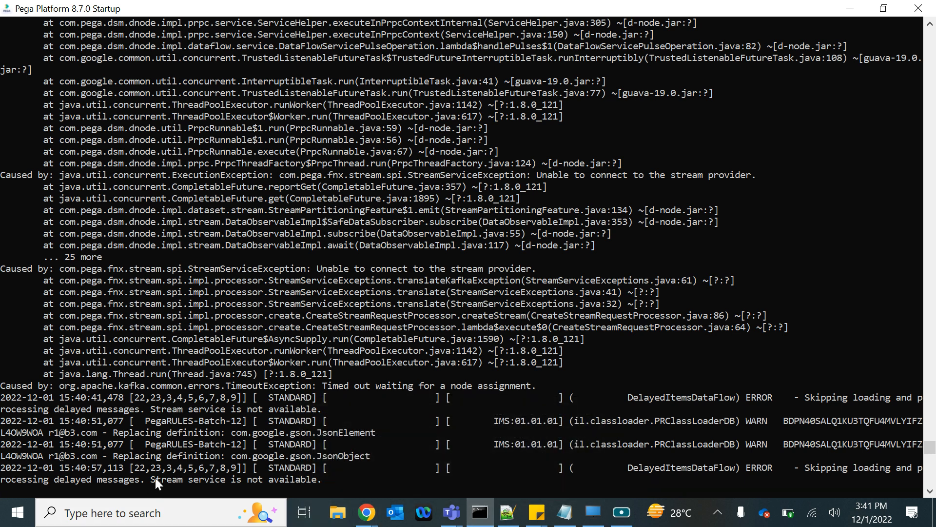
{"action": "key", "text": "alt+Tab"}
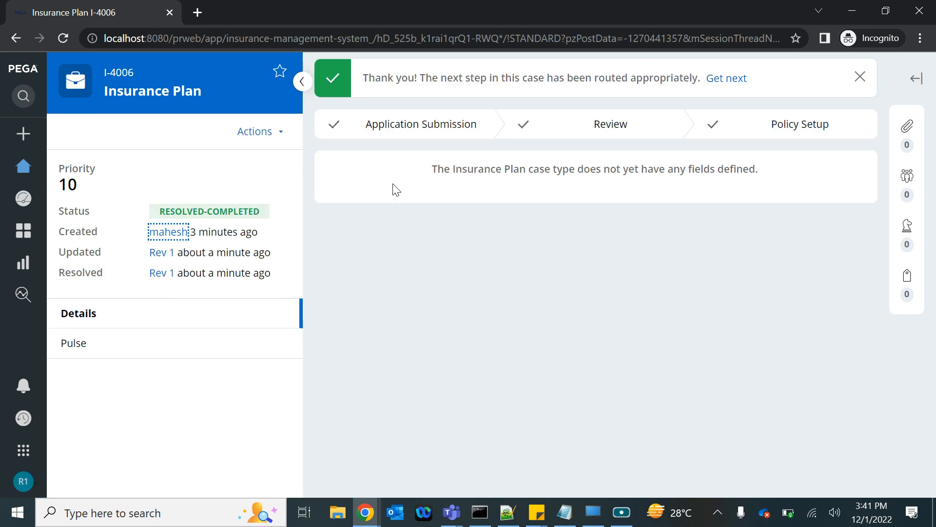
Step: Check the reviewer's worklist on the home page, and switch to Dev Studio to view the Insurance Plan case type's Approval routing
{"action": "left_click", "coordinate": [22, 168]}
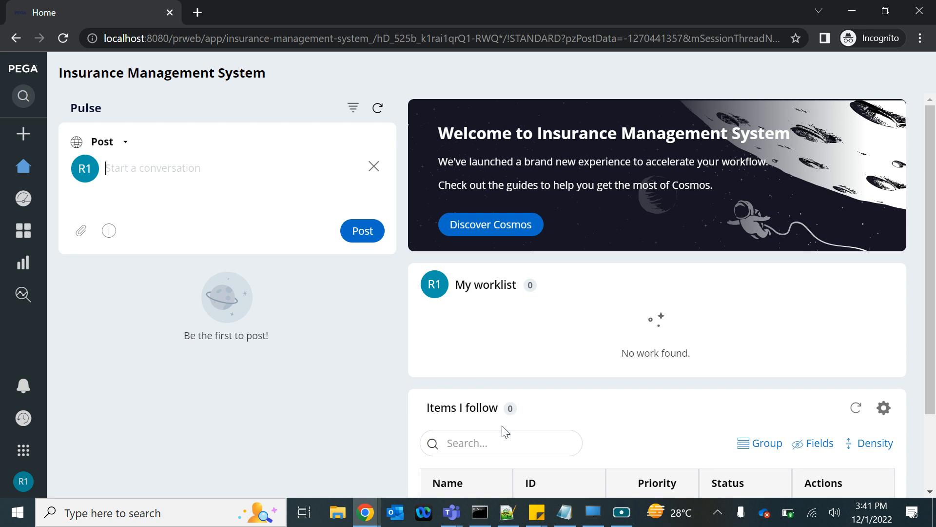
{"action": "left_click", "coordinate": [365, 512]}
{"action": "left_click", "coordinate": [188, 442]}
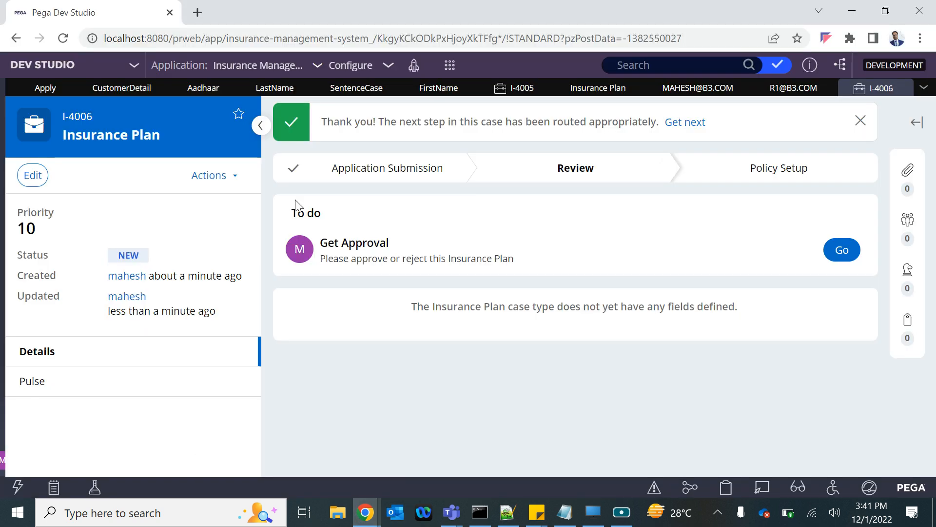
{"action": "left_click", "coordinate": [785, 92]}
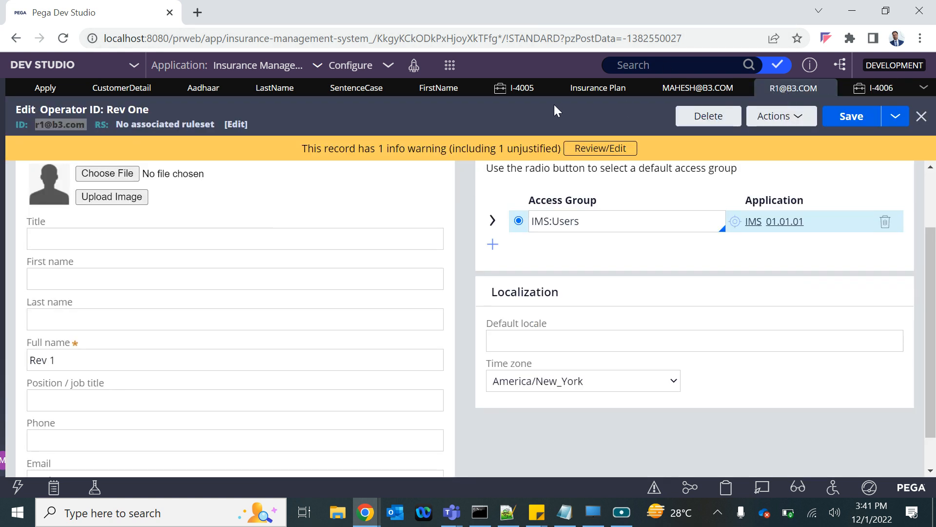
{"action": "left_click", "coordinate": [608, 90]}
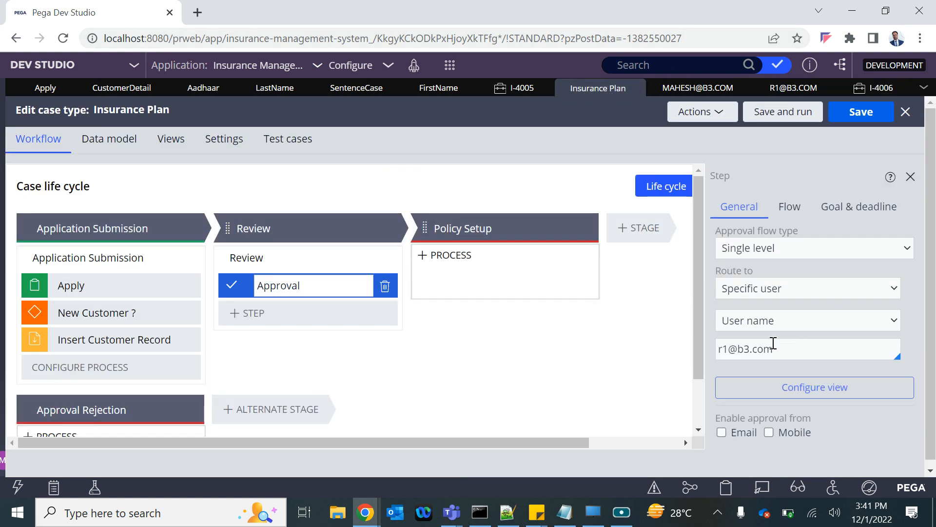
Step: View the Approval step's specific-user routing options, and close all open tabs, discarding unsaved changes in the Insurance Plan case and Aadhaar property
{"action": "left_click", "coordinate": [764, 327]}
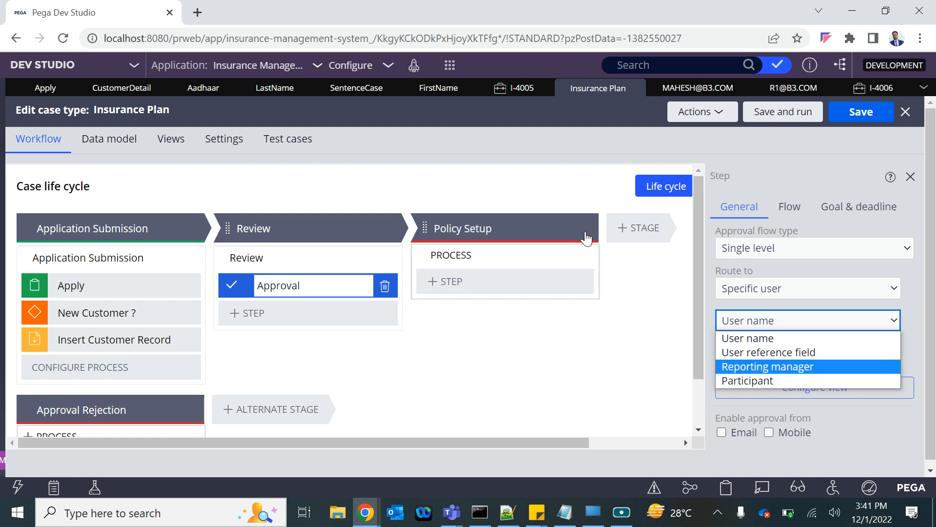
{"action": "left_click", "coordinate": [924, 89]}
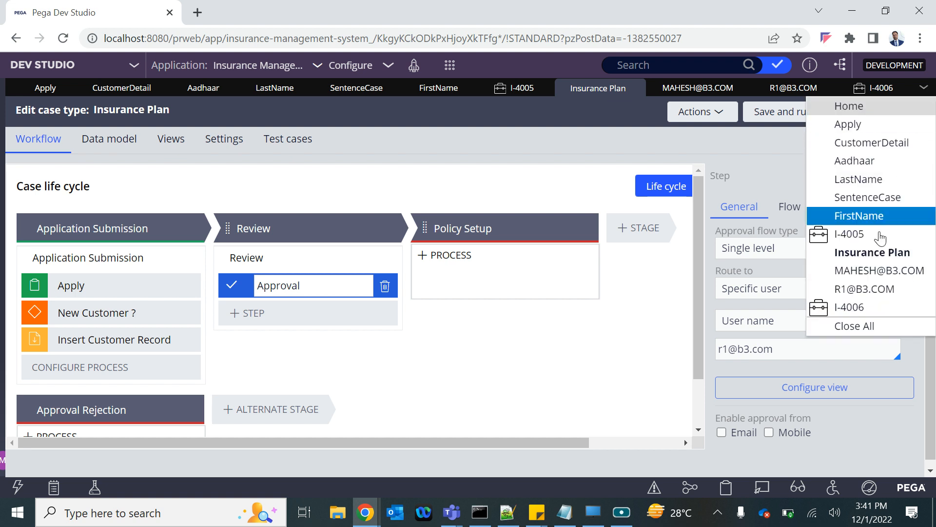
{"action": "left_click", "coordinate": [850, 326]}
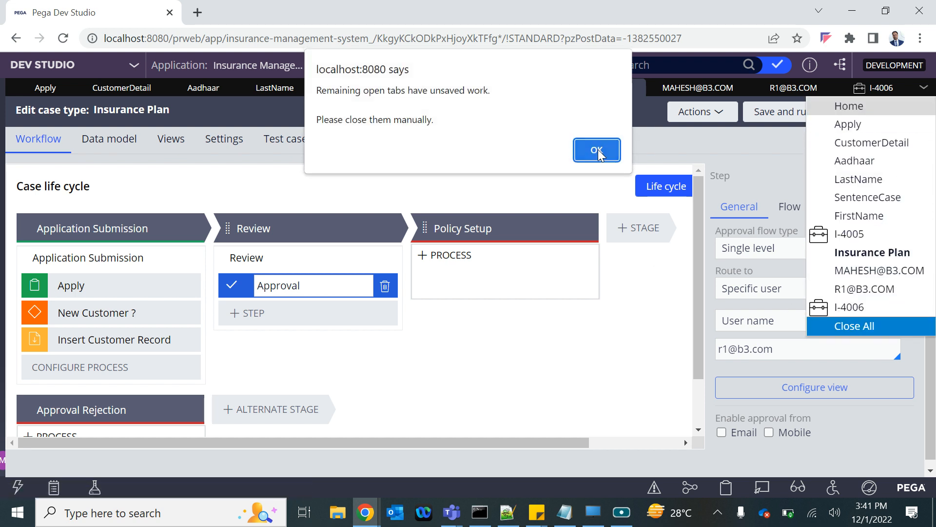
{"action": "left_click", "coordinate": [596, 148]}
{"action": "left_click", "coordinate": [192, 85]}
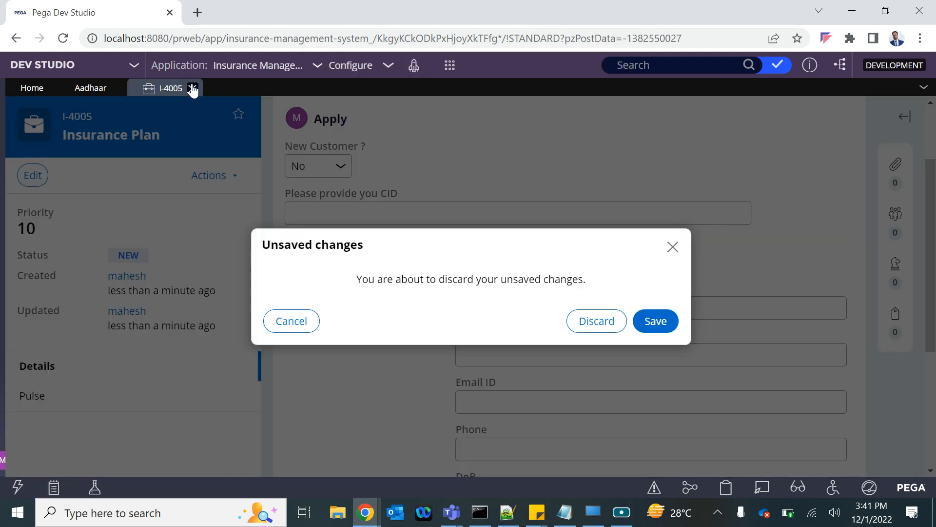
{"action": "left_click", "coordinate": [612, 323]}
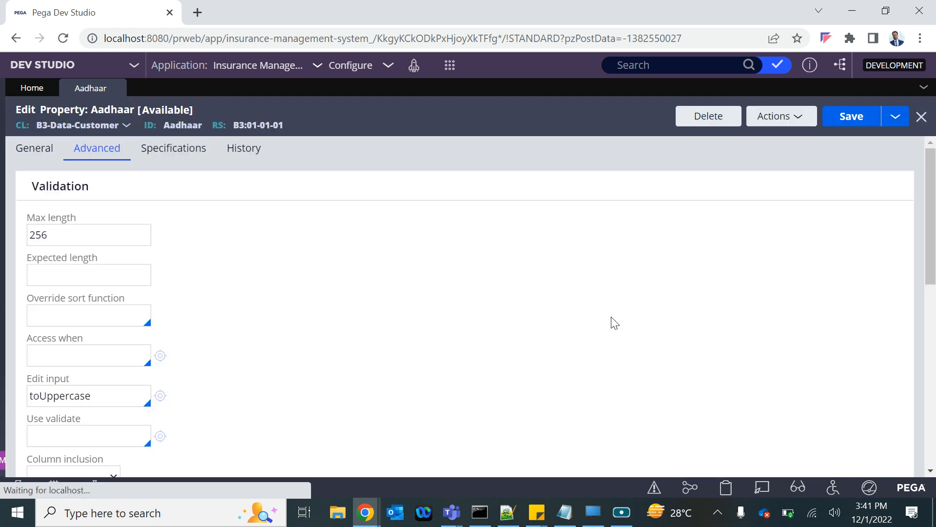
{"action": "left_click", "coordinate": [117, 88]}
{"action": "left_click", "coordinate": [656, 323]}
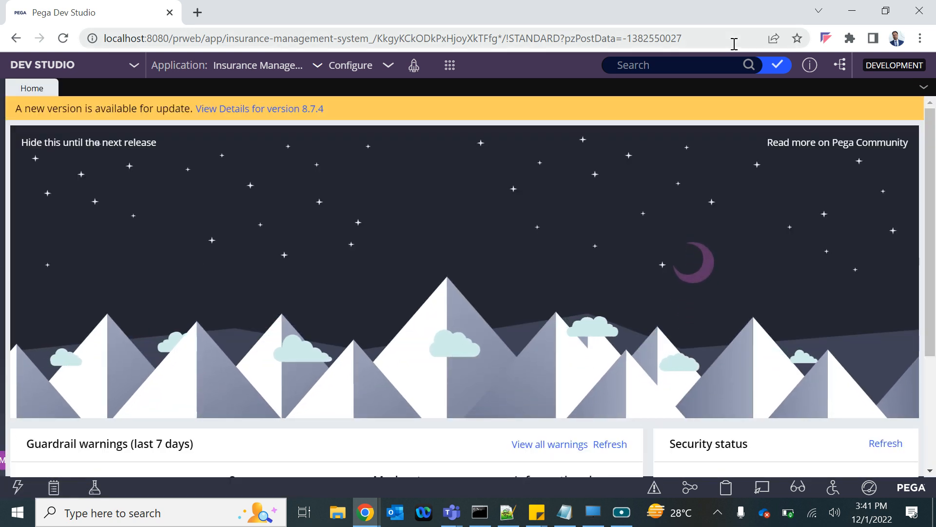
{"action": "left_click", "coordinate": [886, 11]}
{"action": "double_click", "coordinate": [887, 22]}
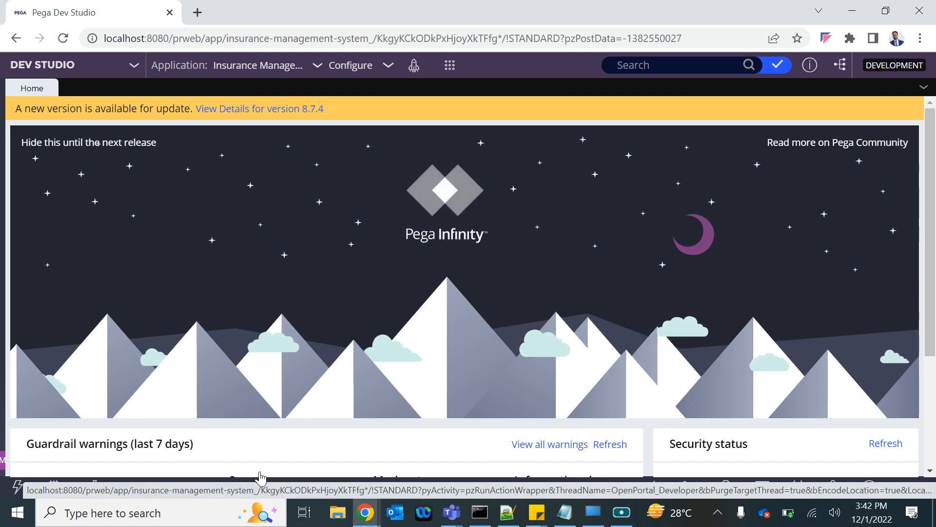
{"action": "left_click", "coordinate": [92, 69]}
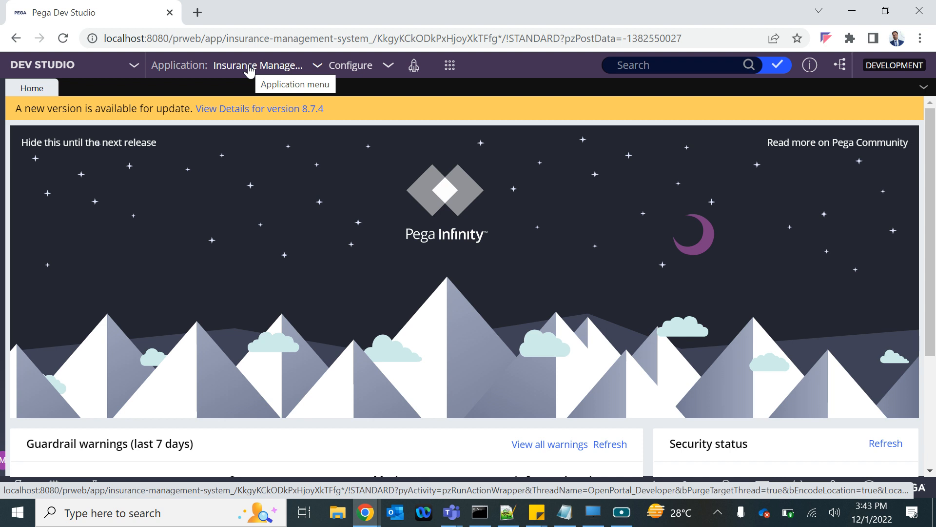
{"action": "left_click", "coordinate": [886, 10]}
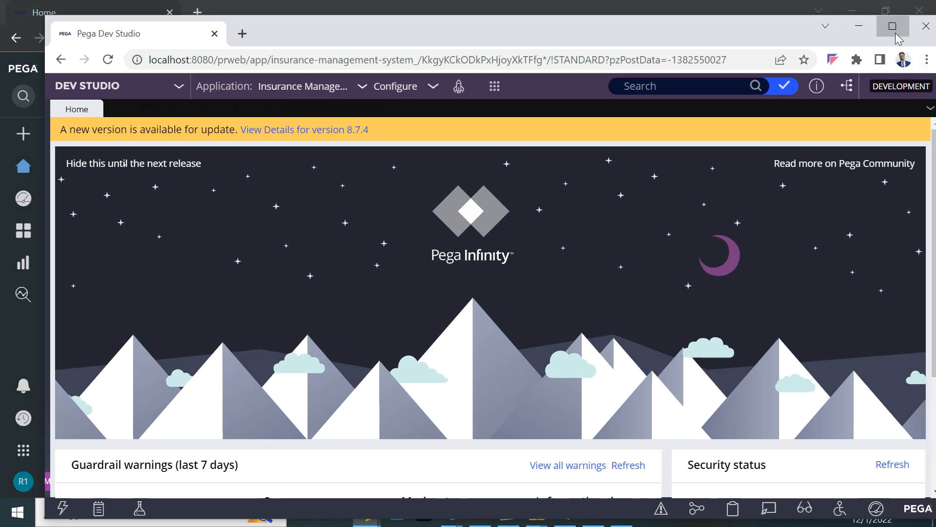
{"action": "left_click", "coordinate": [893, 26]}
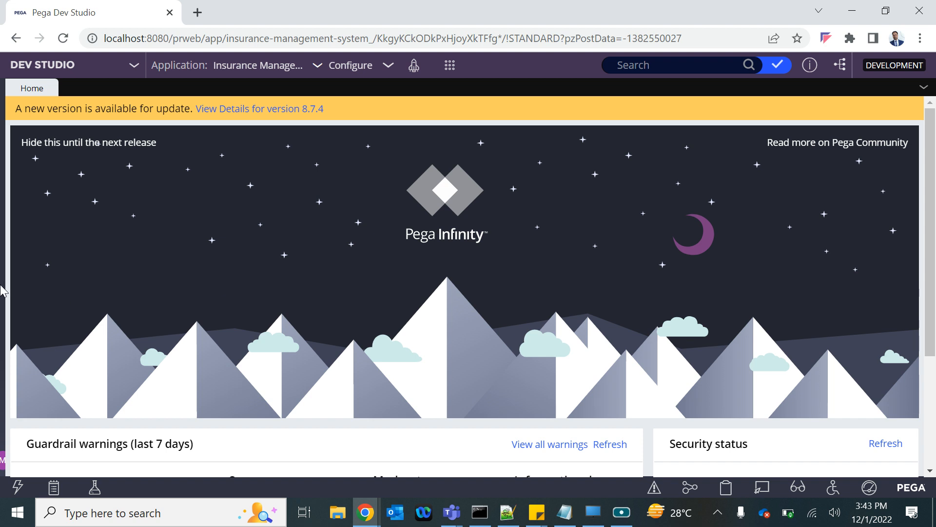
{"action": "left_click", "coordinate": [886, 11]}
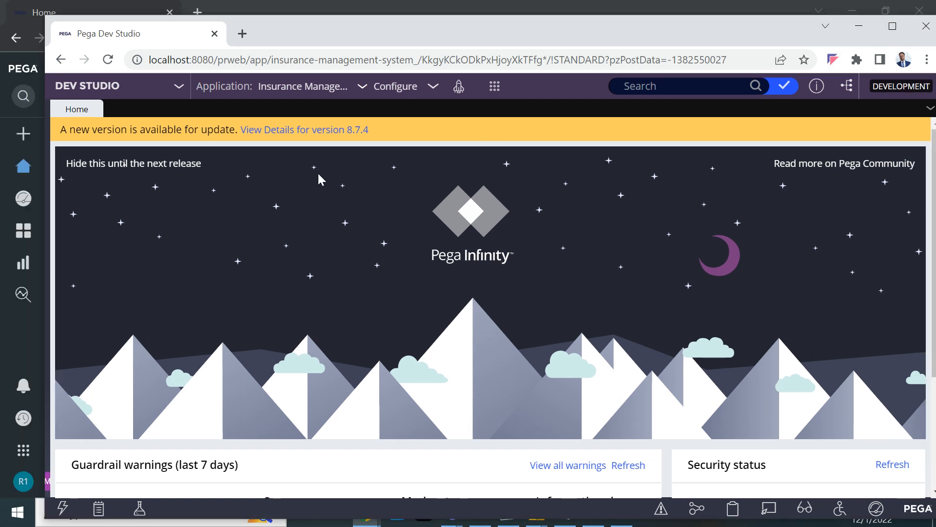
{"action": "left_click", "coordinate": [892, 26]}
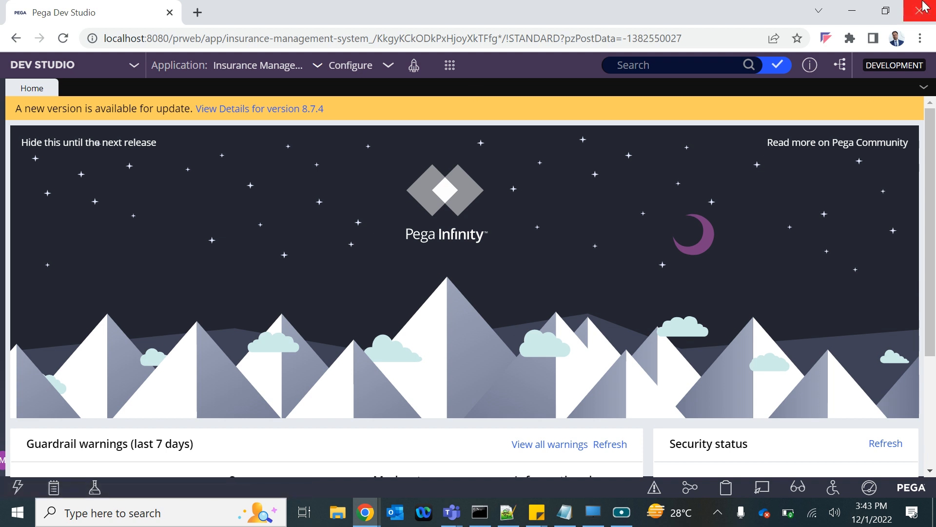
{"action": "left_click", "coordinate": [886, 10]}
{"action": "left_click", "coordinate": [889, 28]}
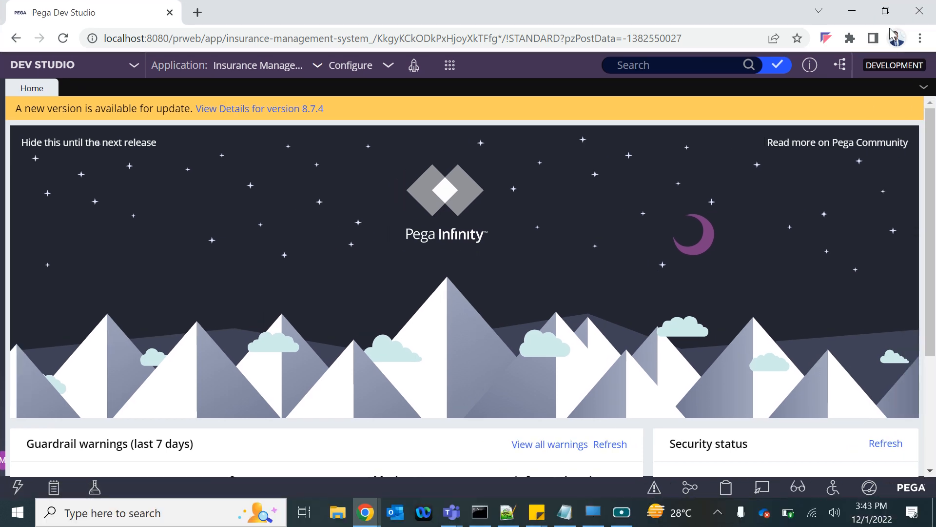
{"action": "left_click", "coordinate": [887, 10]}
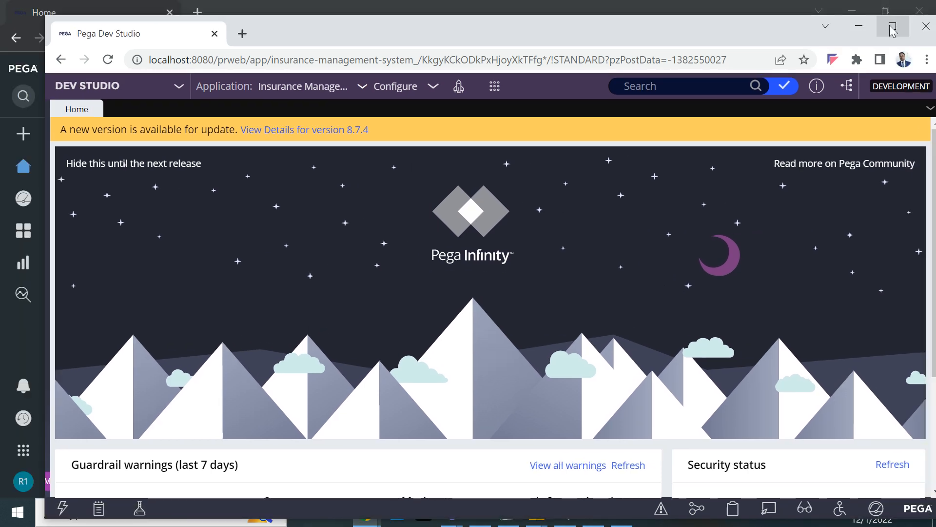
{"action": "left_click", "coordinate": [892, 25]}
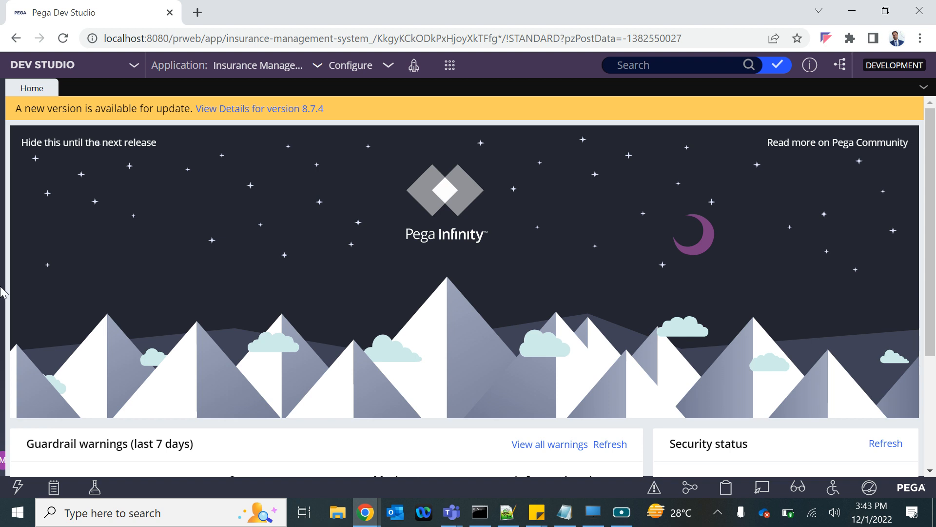
Step: Reload the portal and switch from App Studio to Dev Studio
{"action": "left_click", "coordinate": [63, 39]}
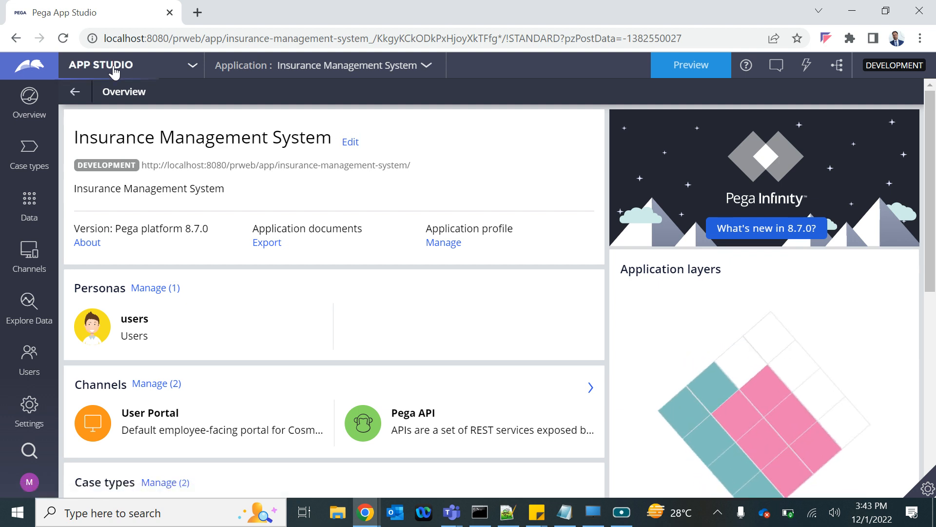
{"action": "left_click", "coordinate": [114, 72]}
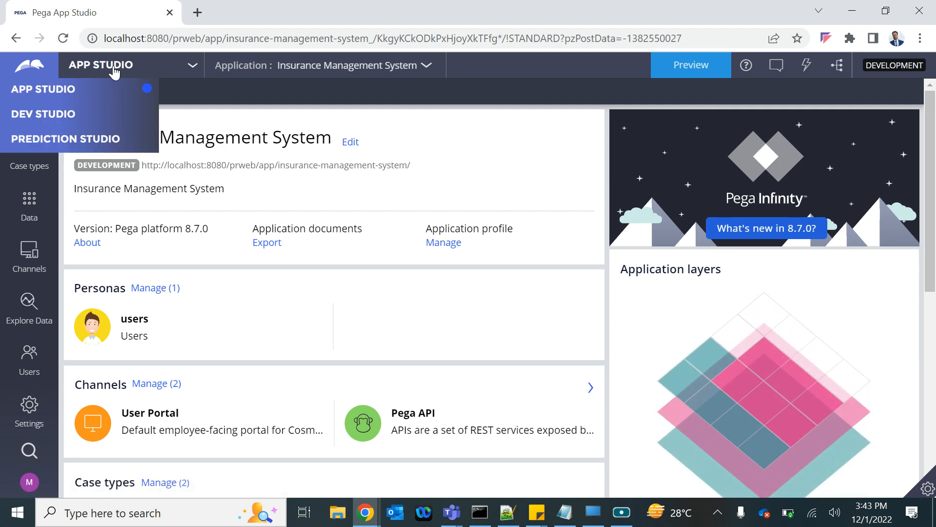
{"action": "left_click", "coordinate": [46, 115]}
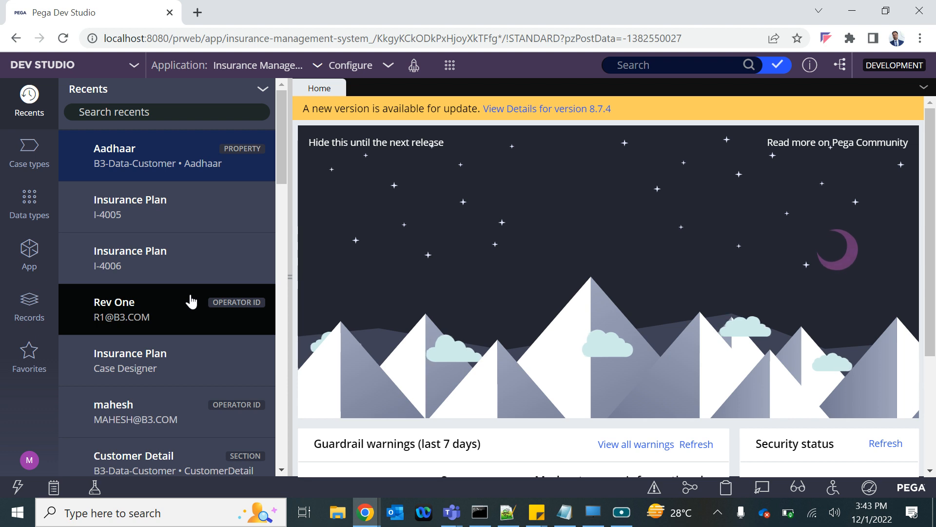
Step: Set Developer as the default portal of the IMS:Authors access group, save the change, and close the record
{"action": "left_click", "coordinate": [25, 260]}
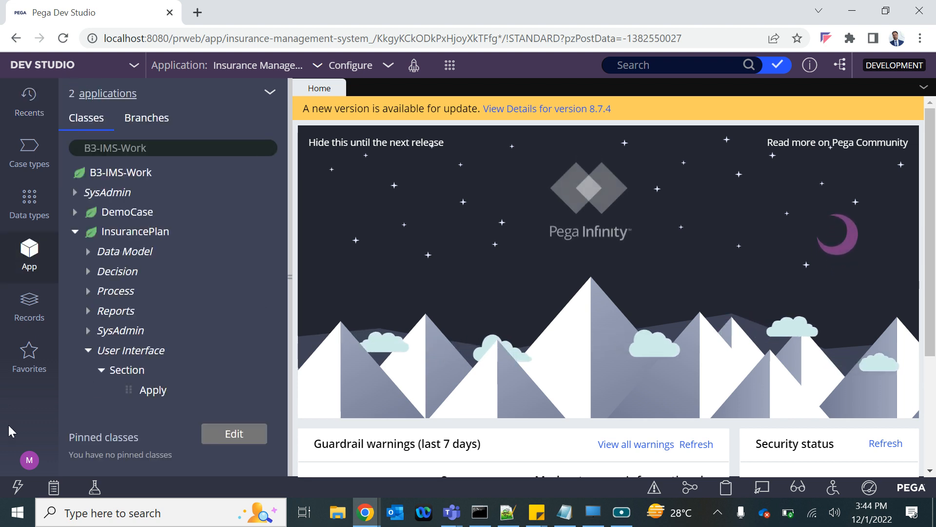
{"action": "left_click", "coordinate": [30, 463]}
{"action": "left_click", "coordinate": [60, 403]}
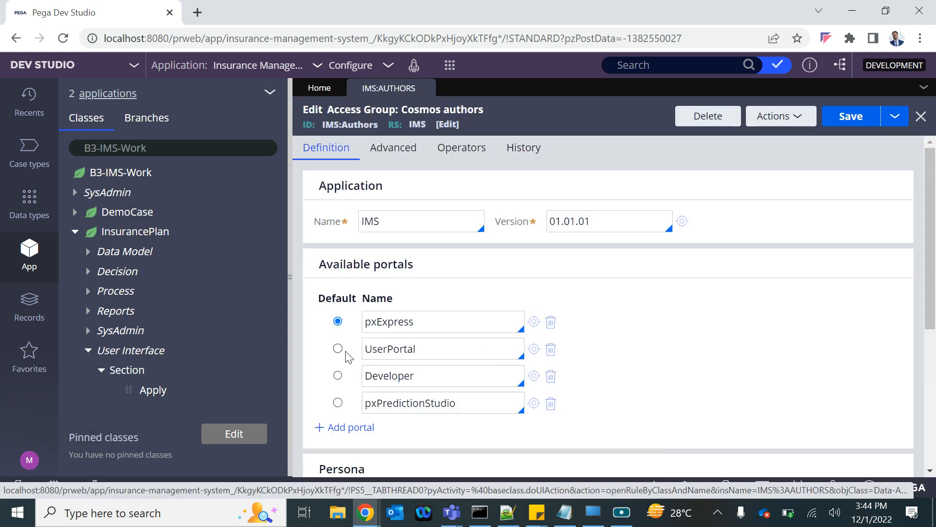
{"action": "left_click", "coordinate": [338, 375]}
{"action": "left_click", "coordinate": [857, 118]}
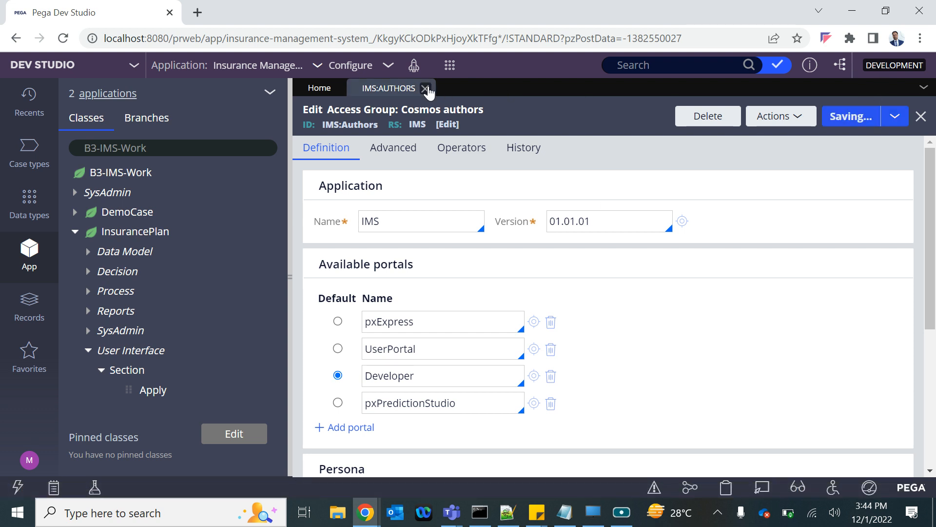
{"action": "left_click", "coordinate": [425, 89]}
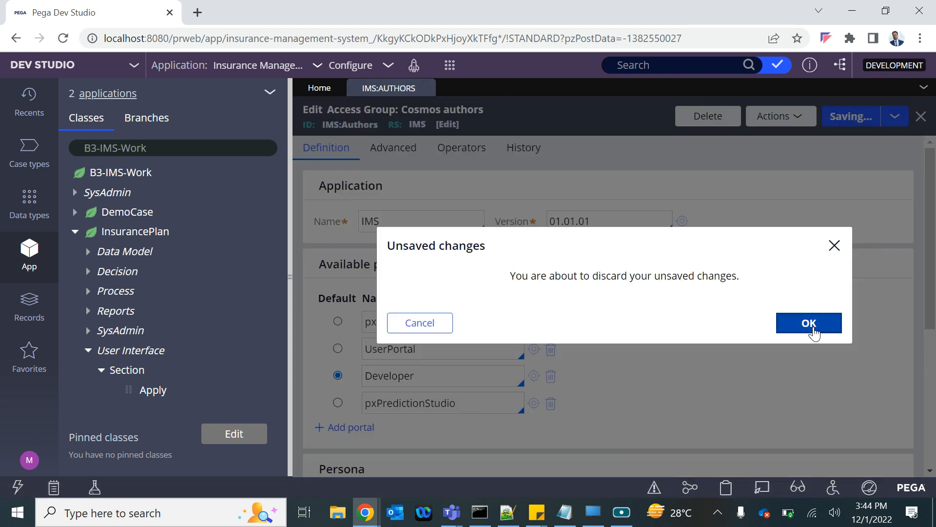
{"action": "left_click", "coordinate": [429, 324]}
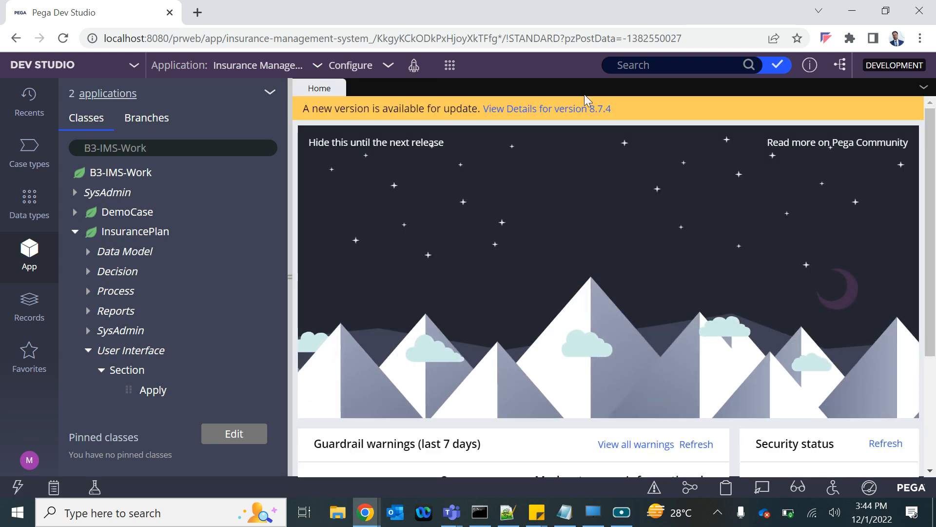
Step: Switch to Notepad and review the approval notes, highlighting the Work Group and Work Queue terms
{"action": "left_click", "coordinate": [565, 512]}
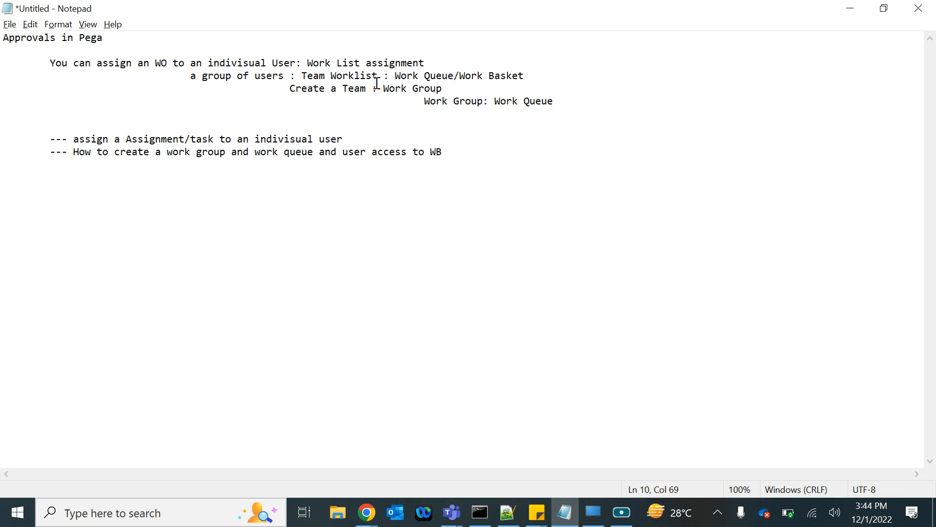
{"action": "left_click_drag", "start_coordinate": [382, 89], "coordinate": [442, 89]}
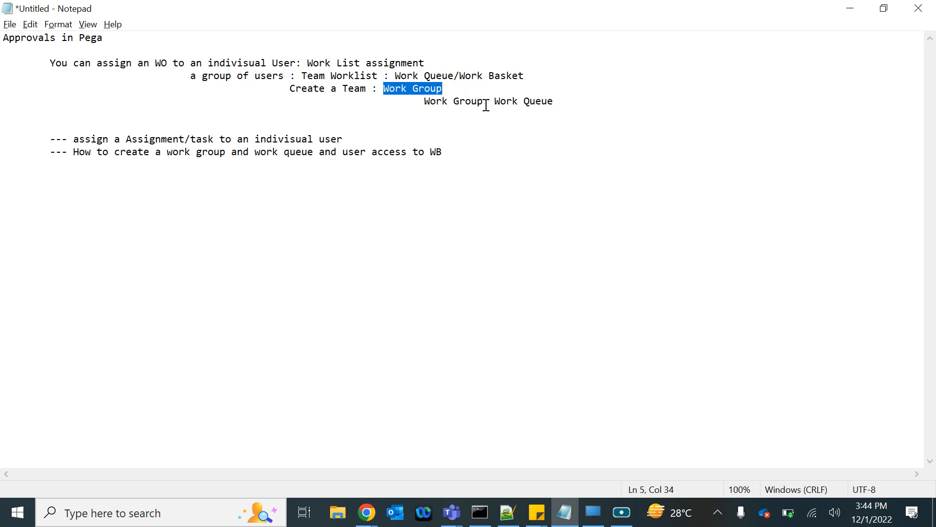
{"action": "left_click_drag", "start_coordinate": [493, 102], "coordinate": [553, 103]}
{"action": "left_click_drag", "start_coordinate": [383, 88], "coordinate": [446, 87]}
{"action": "left_click_drag", "start_coordinate": [500, 104], "coordinate": [555, 102]}
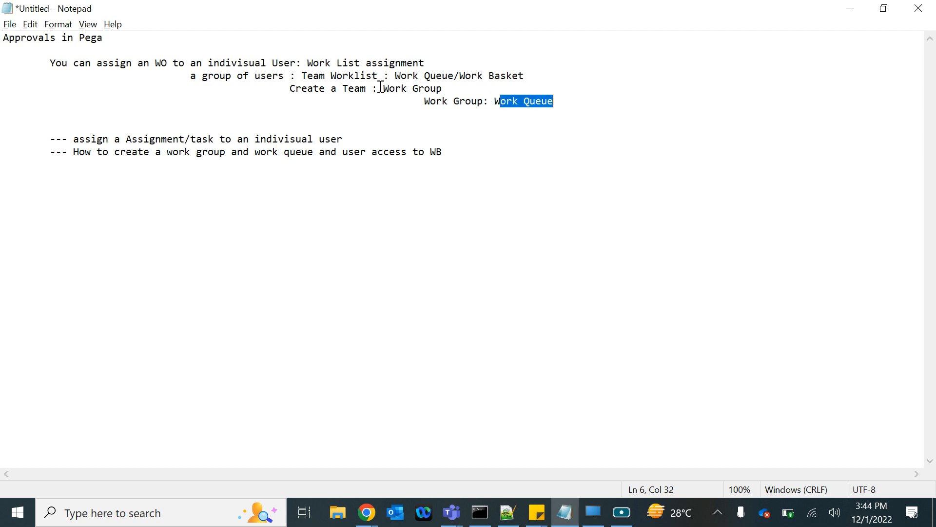
Step: Return to Dev Studio and list the Work Group and Work queue instances from the Organization records
{"action": "key", "text": "alt+Tab"}
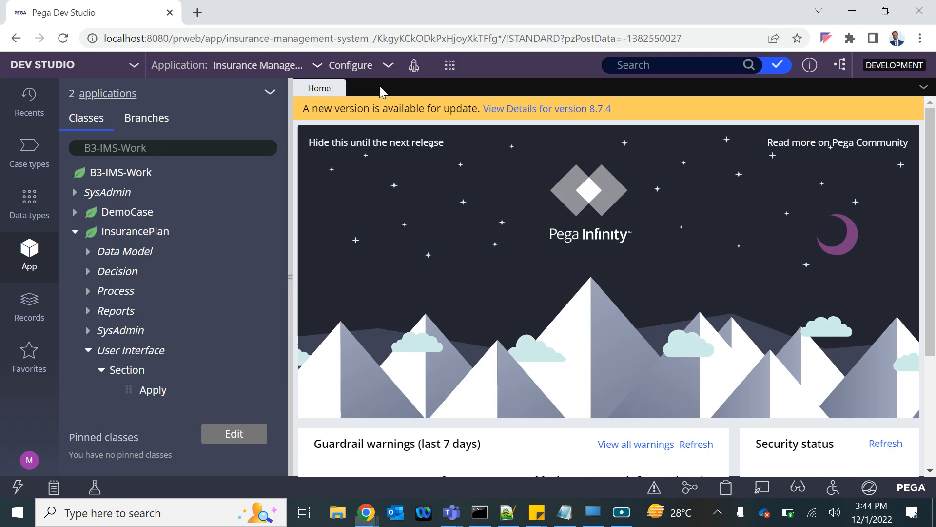
{"action": "left_click", "coordinate": [32, 312]}
{"action": "left_click", "coordinate": [74, 248]}
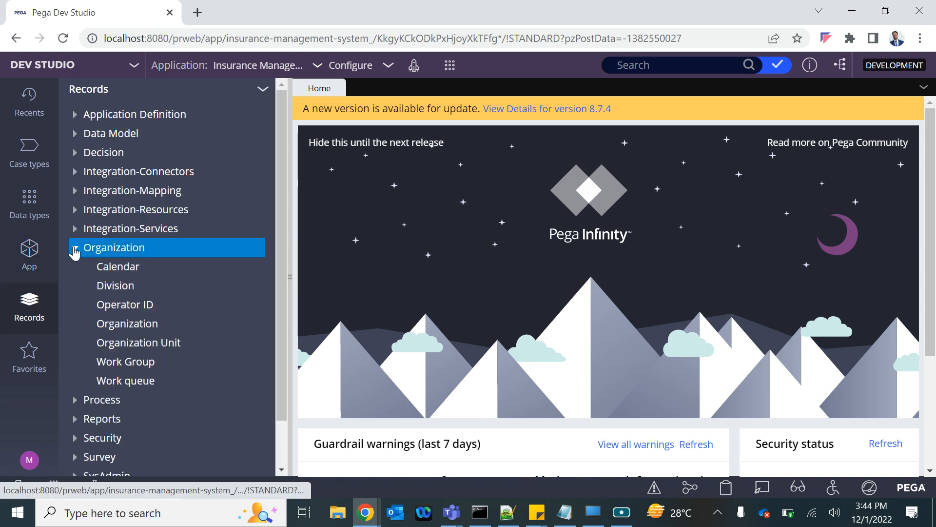
{"action": "left_click", "coordinate": [122, 361]}
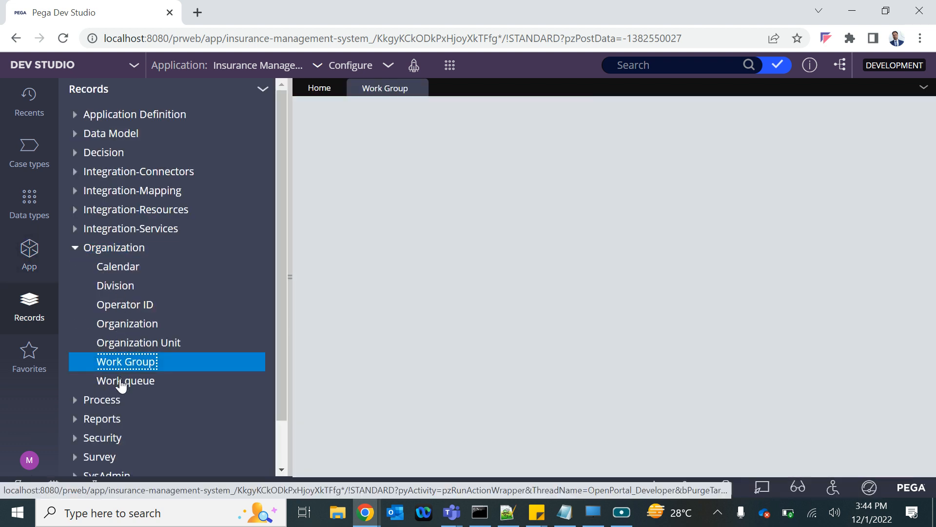
{"action": "left_click", "coordinate": [121, 383]}
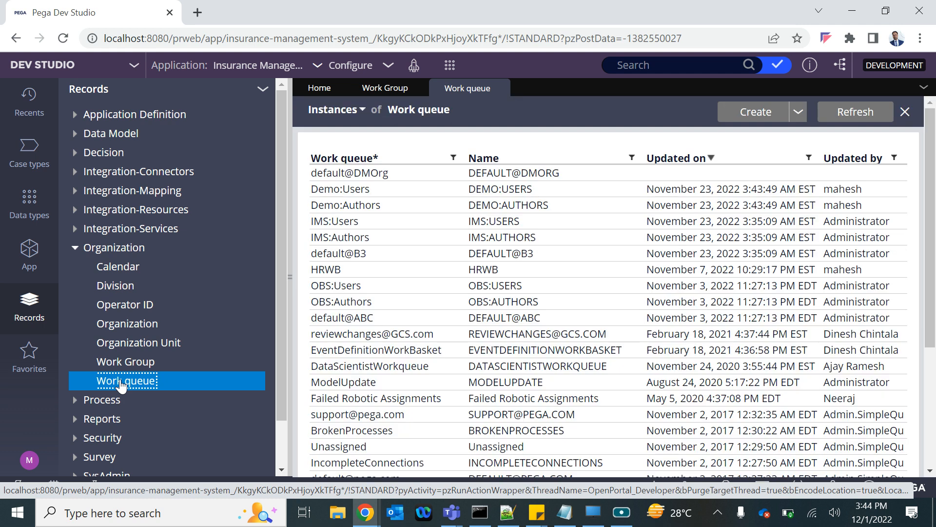
Step: Open the default@B3 work group record, and locate the default@B3 entry in the Work queue instances
{"action": "left_click", "coordinate": [123, 363]}
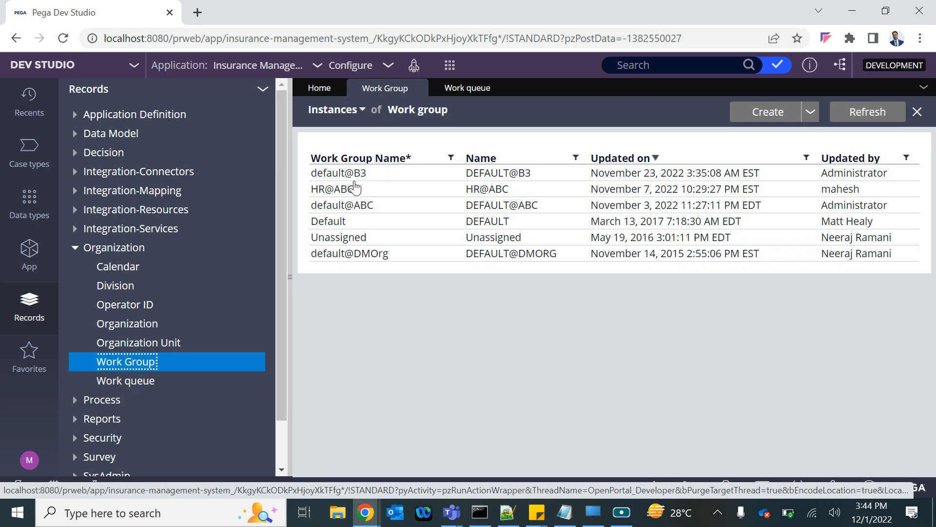
{"action": "left_click_drag", "start_coordinate": [310, 176], "coordinate": [370, 177]}
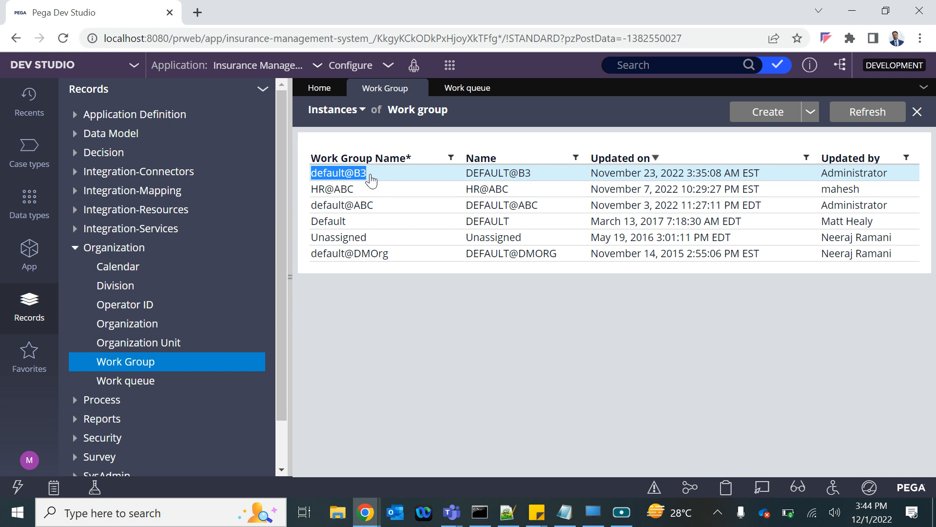
{"action": "left_click", "coordinate": [370, 177]}
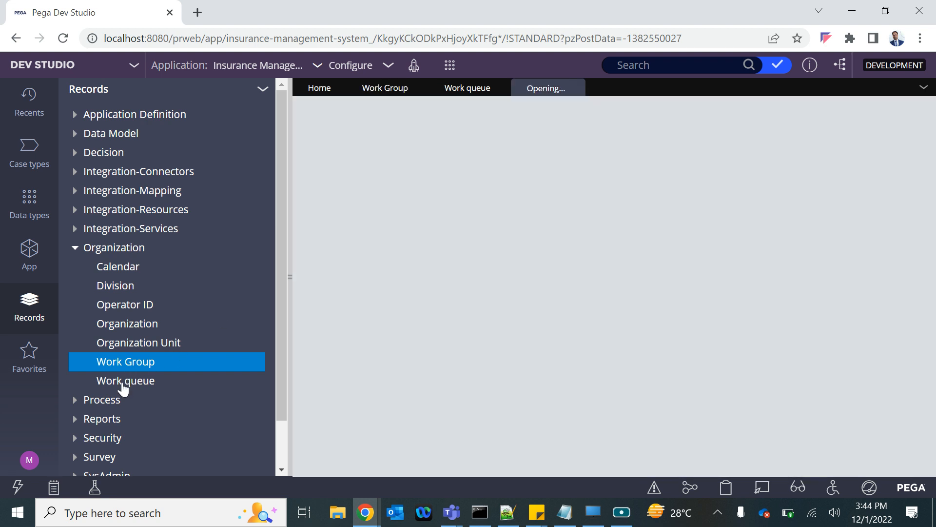
{"action": "left_click", "coordinate": [123, 381]}
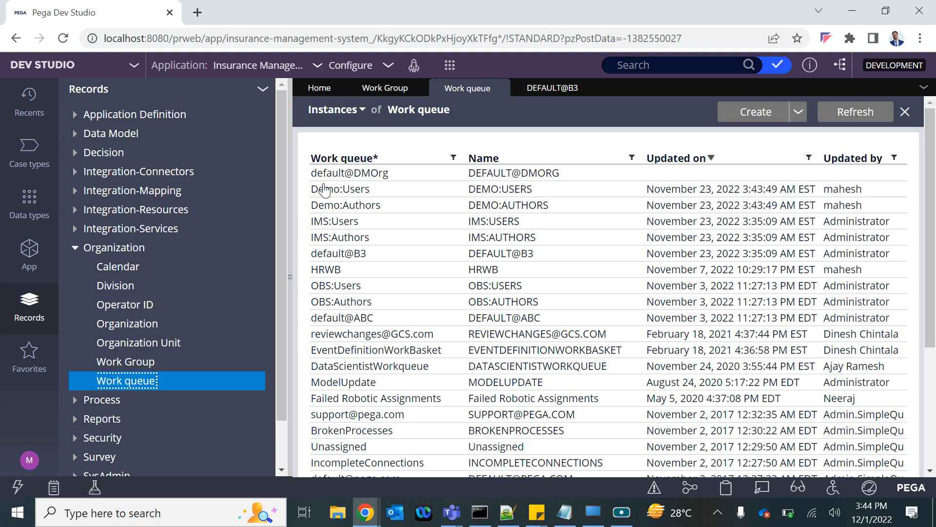
{"action": "left_click_drag", "start_coordinate": [306, 258], "coordinate": [371, 257]}
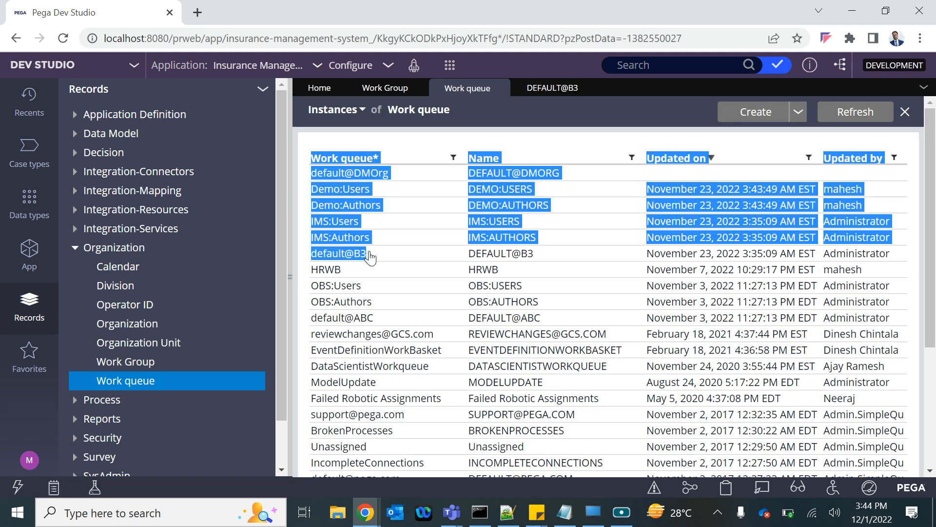
Step: Close the Work queue instances list and the default@B3 work group record
{"action": "left_click", "coordinate": [501, 87]}
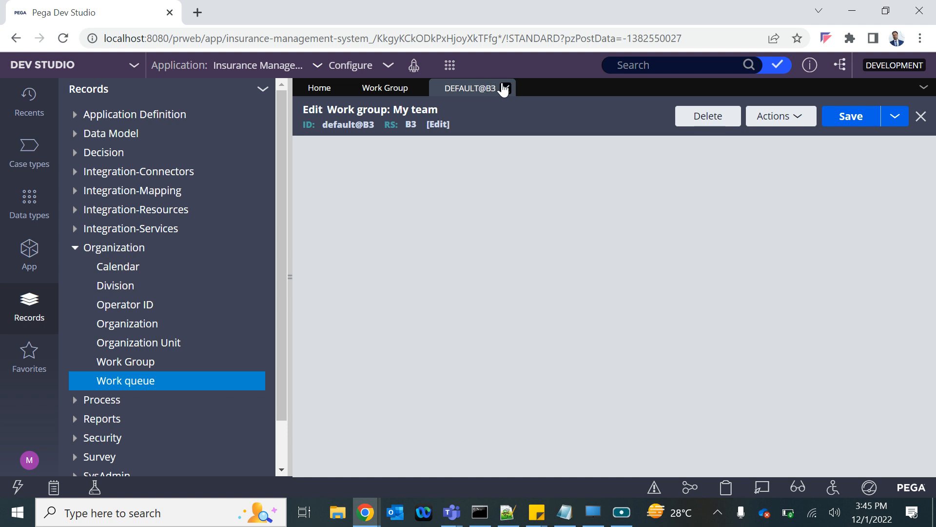
{"action": "left_click", "coordinate": [502, 88]}
{"action": "left_click", "coordinate": [418, 133]}
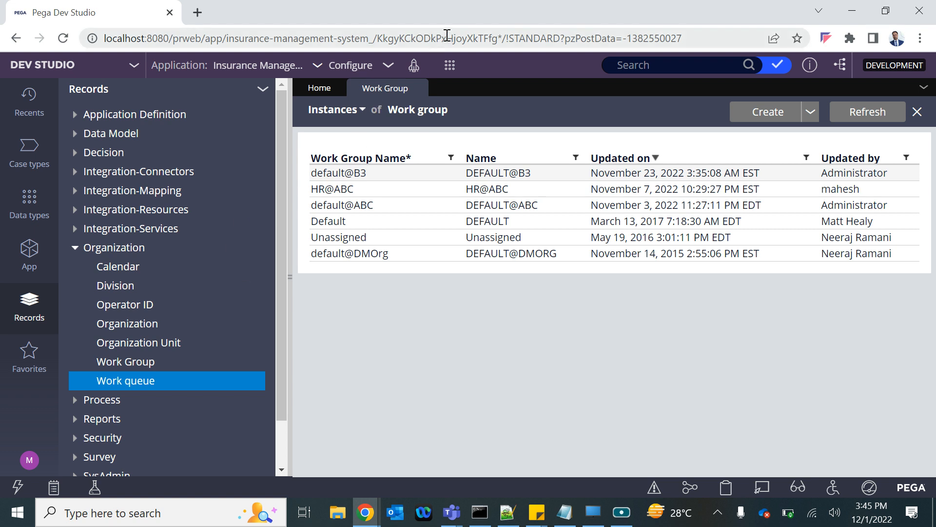
Step: Create a work group with short description Reviewers and name Reviewers@B3, and open its record
{"action": "left_click", "coordinate": [450, 65]}
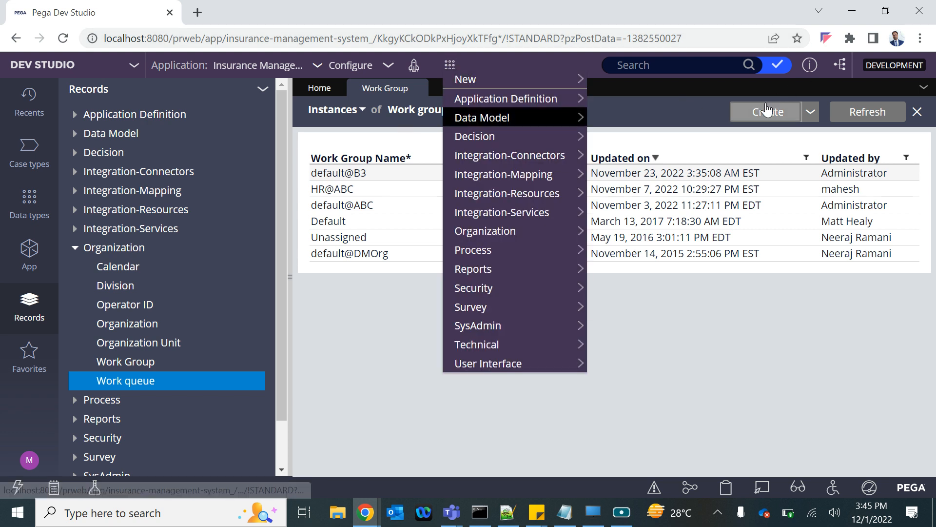
{"action": "mouse_move", "coordinate": [554, 125]}
{"action": "mouse_move", "coordinate": [477, 229]}
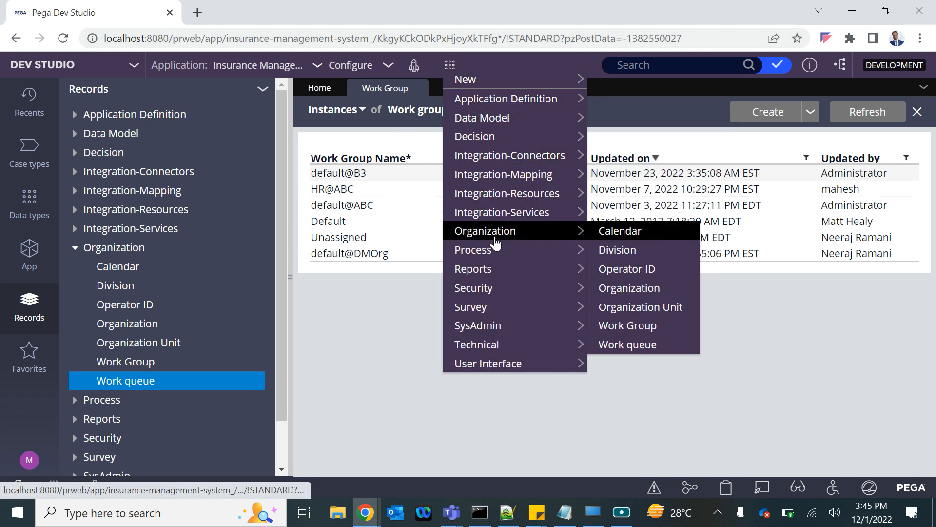
{"action": "left_click", "coordinate": [613, 326]}
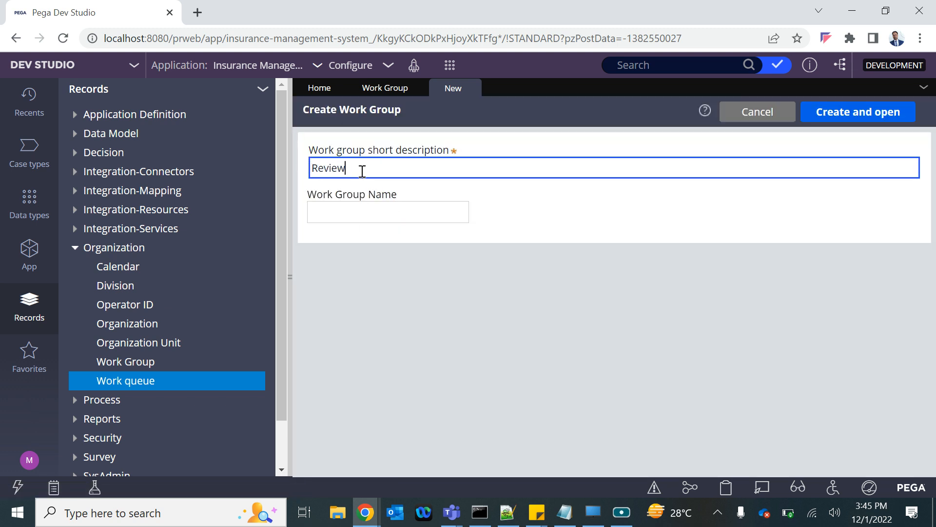
{"action": "double_click", "coordinate": [363, 171]}
{"action": "key", "text": "ctrl+c"}
{"action": "left_click", "coordinate": [330, 230]}
{"action": "key", "text": "ctrl+v"}
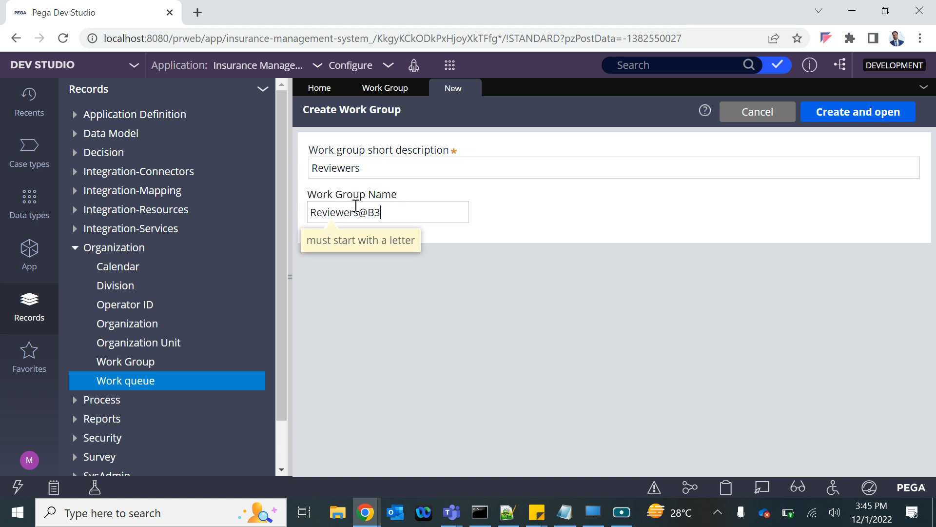
{"action": "left_click", "coordinate": [846, 114]}
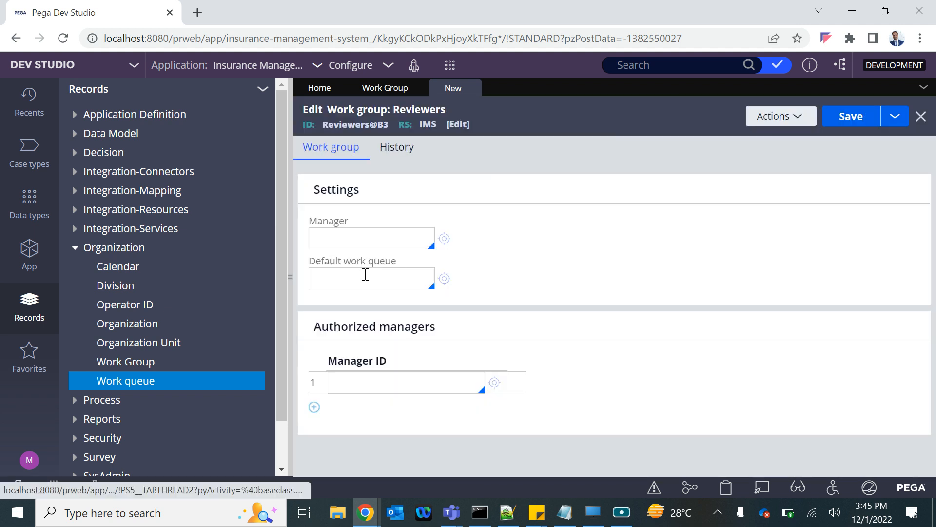
Step: Set the work group's manager to the B3 operator ID and try to save the record without a default work queue
{"action": "left_click", "coordinate": [357, 236]}
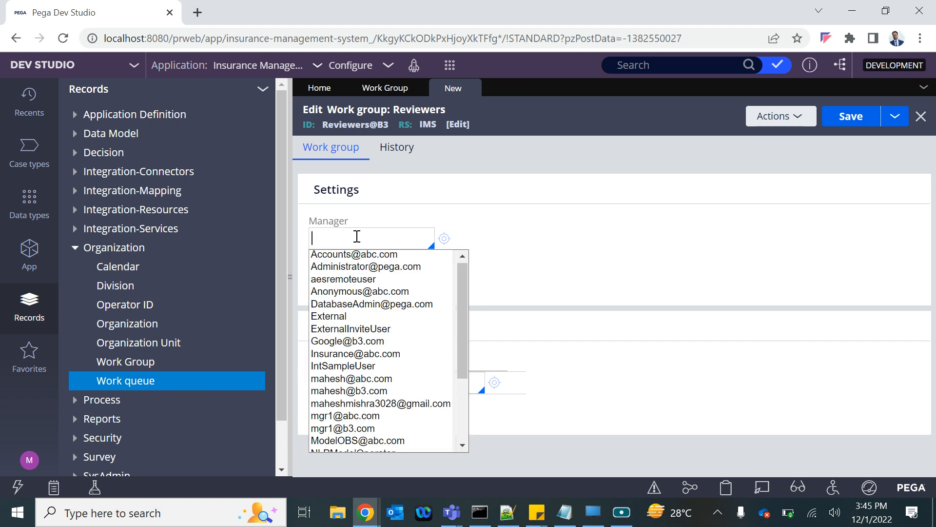
{"action": "type", "text": "ma"}
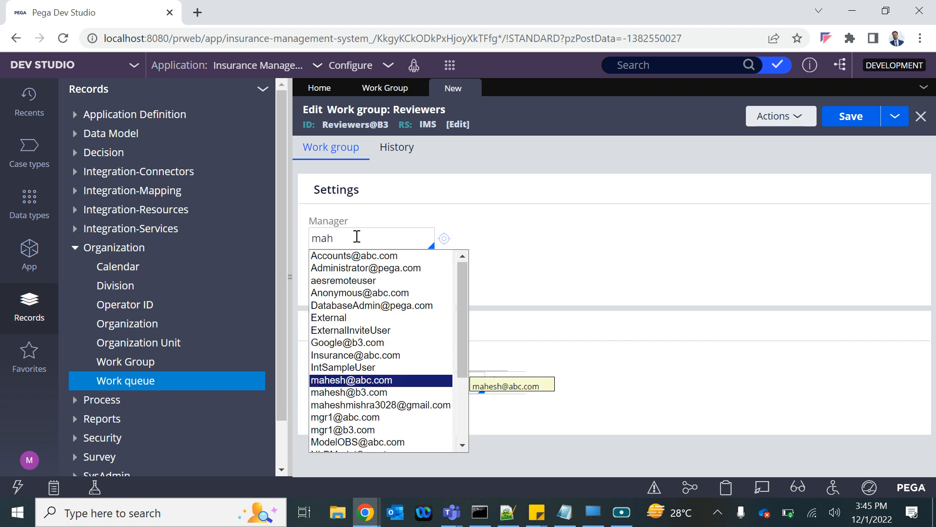
{"action": "type", "text": "h"}
{"action": "key", "text": "Down"}
{"action": "key", "text": "Return"}
{"action": "left_click", "coordinate": [367, 278]}
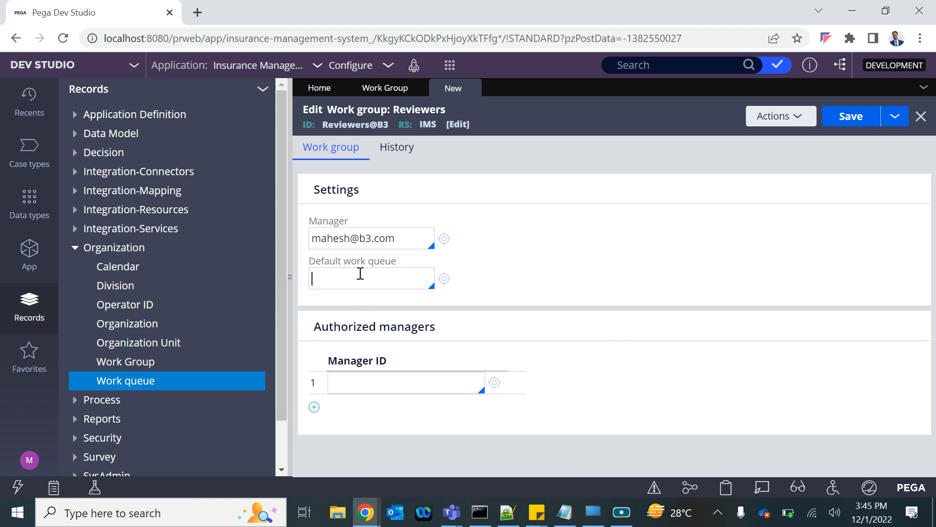
{"action": "left_click_drag", "start_coordinate": [343, 263], "coordinate": [385, 261]}
{"action": "left_click", "coordinate": [365, 269]}
{"action": "left_click", "coordinate": [853, 118]}
Step: Choose default@B3 as the default work queue of the Reviewers work group and save the record
{"action": "left_click", "coordinate": [345, 326]}
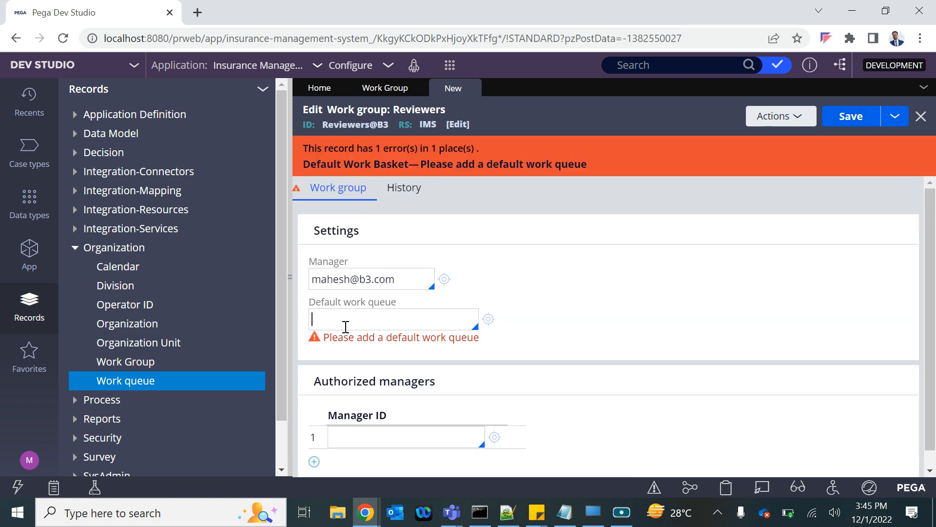
{"action": "key", "text": "Down"}
{"action": "key", "text": "Down"}
{"action": "key", "text": "Down"}
{"action": "key", "text": "Down"}
{"action": "key", "text": "Down"}
{"action": "key", "text": "Down"}
{"action": "key", "text": "Down"}
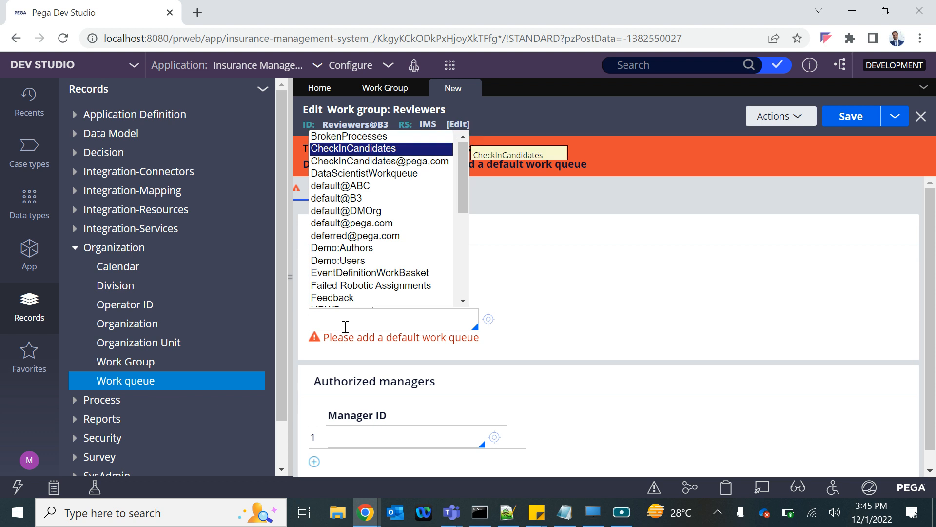
{"action": "key", "text": "Up"}
{"action": "key", "text": "Return"}
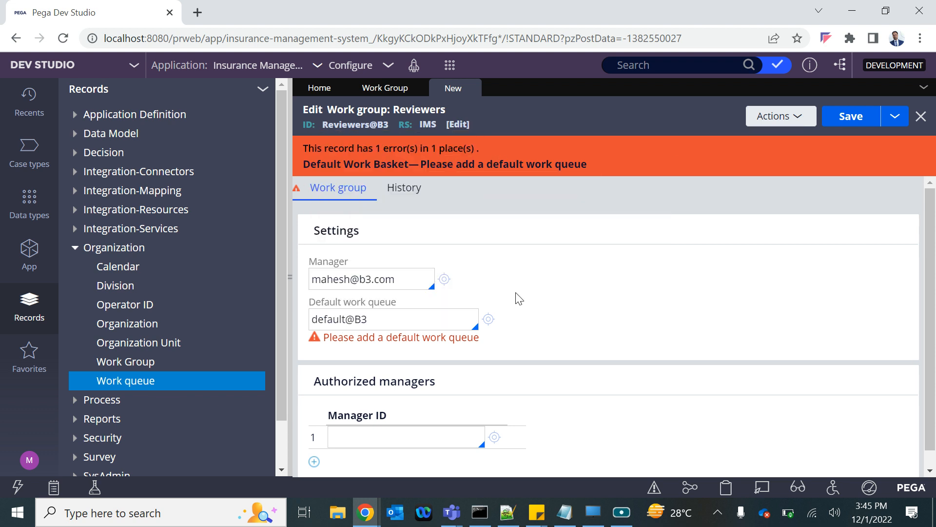
{"action": "left_click", "coordinate": [859, 120]}
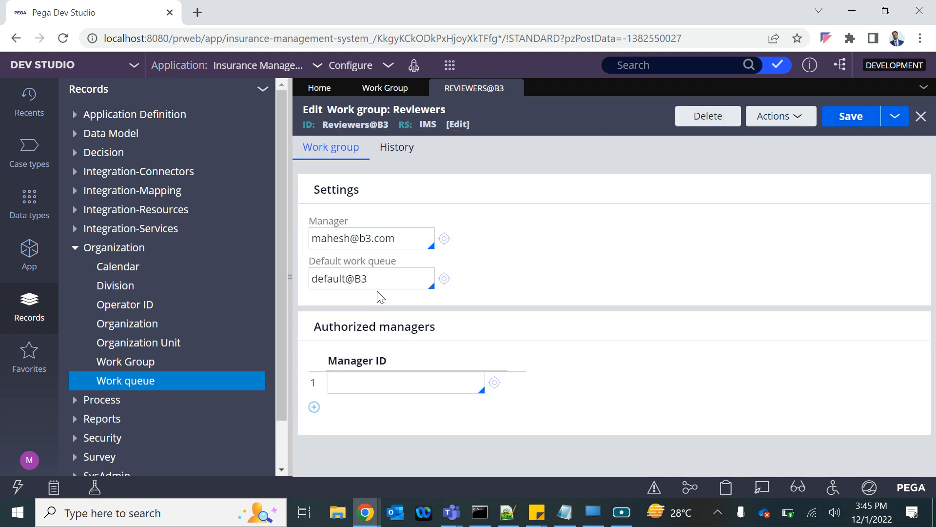
Step: Create a work queue with ReviewersWB as both its short description and its name, and open its record
{"action": "left_click", "coordinate": [450, 65]}
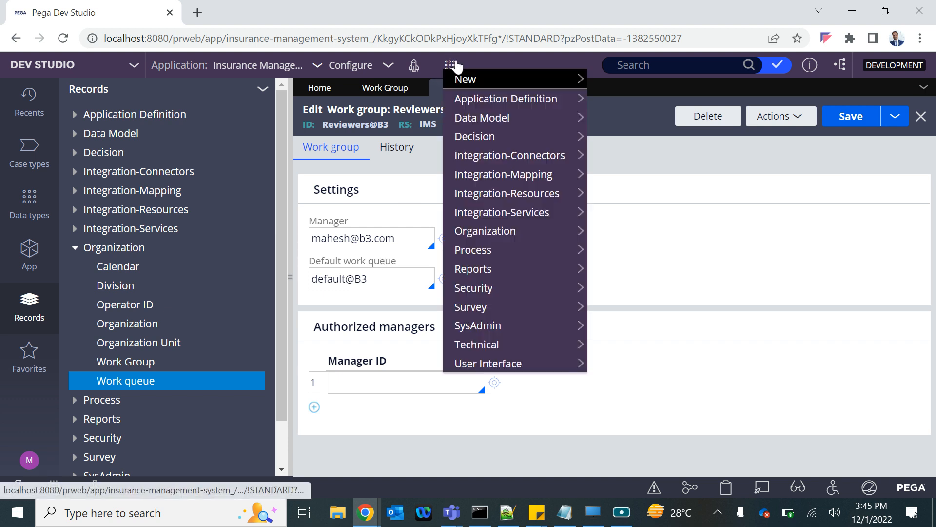
{"action": "mouse_move", "coordinate": [493, 306]}
{"action": "mouse_move", "coordinate": [501, 244]}
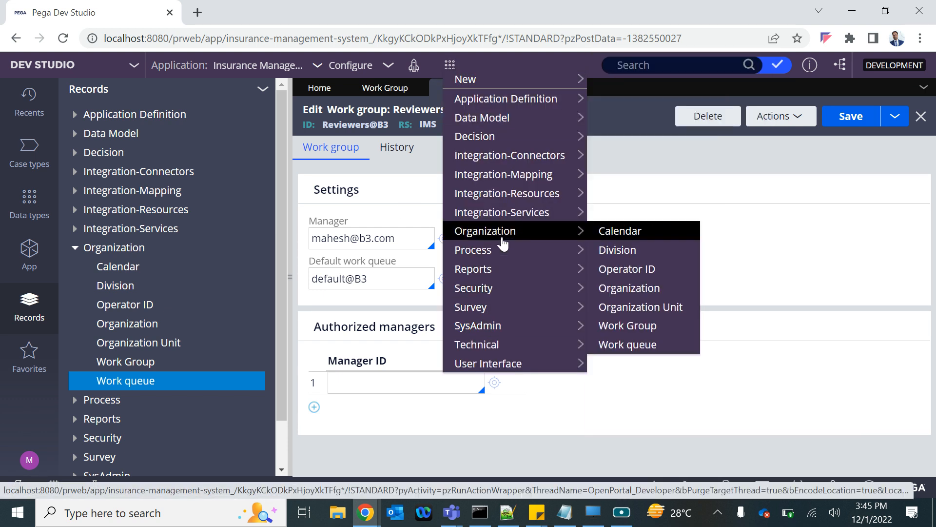
{"action": "left_click", "coordinate": [620, 346]}
{"action": "left_click", "coordinate": [348, 169]}
{"action": "key", "text": "ctrl+v"}
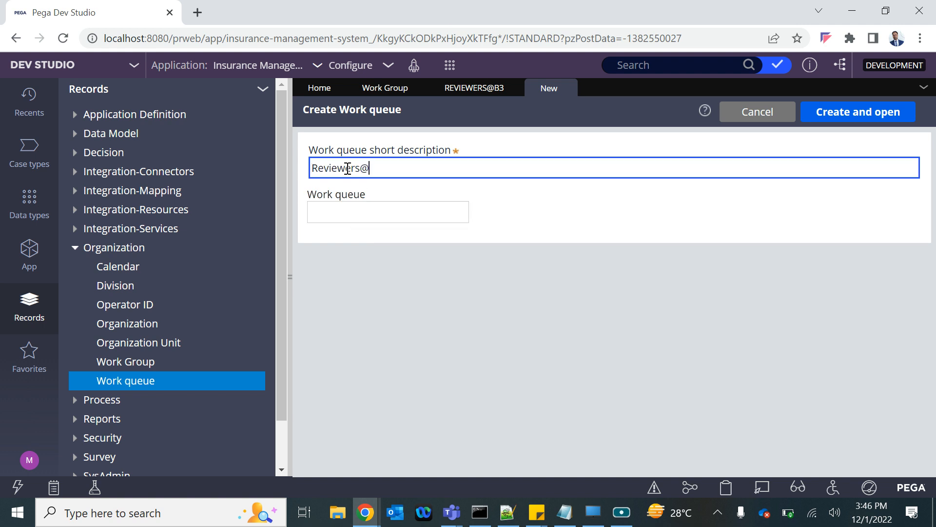
{"action": "key", "text": "ctrl+a"}
{"action": "key", "text": "ctrl+c"}
{"action": "left_click", "coordinate": [326, 211]}
{"action": "key", "text": "ctrl+v"}
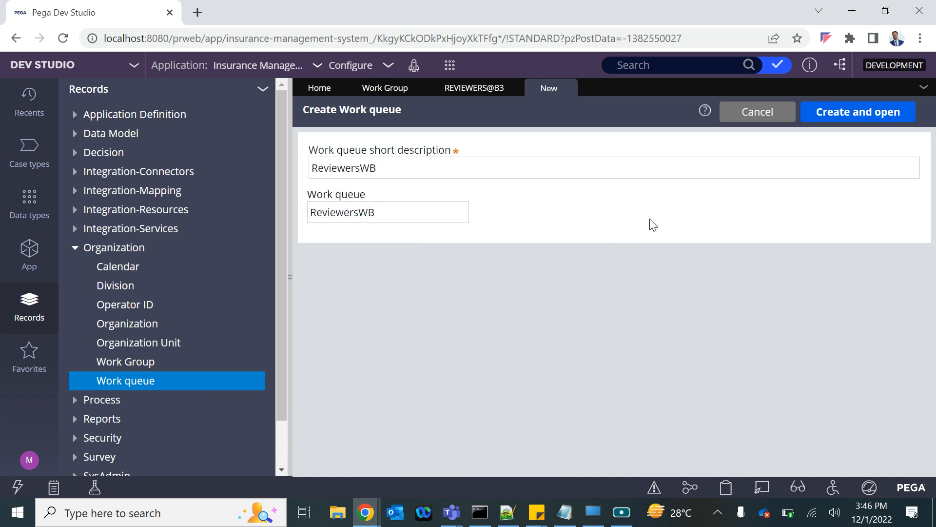
{"action": "left_click", "coordinate": [836, 119]}
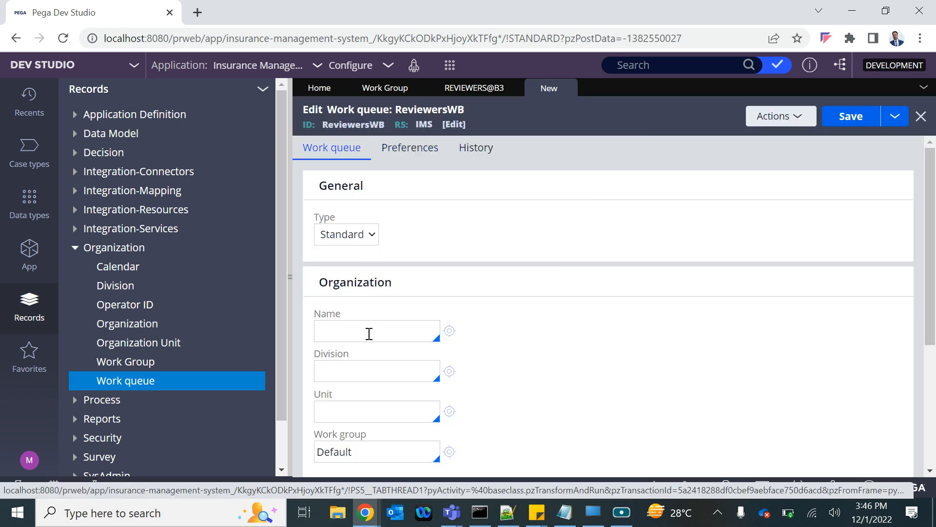
Step: Set the work queue's organization to B3, division to Div and unit to Unit
{"action": "scroll", "coordinate": [374, 326], "scroll_direction": "down", "scroll_amount": 1}
{"action": "left_click", "coordinate": [356, 277]}
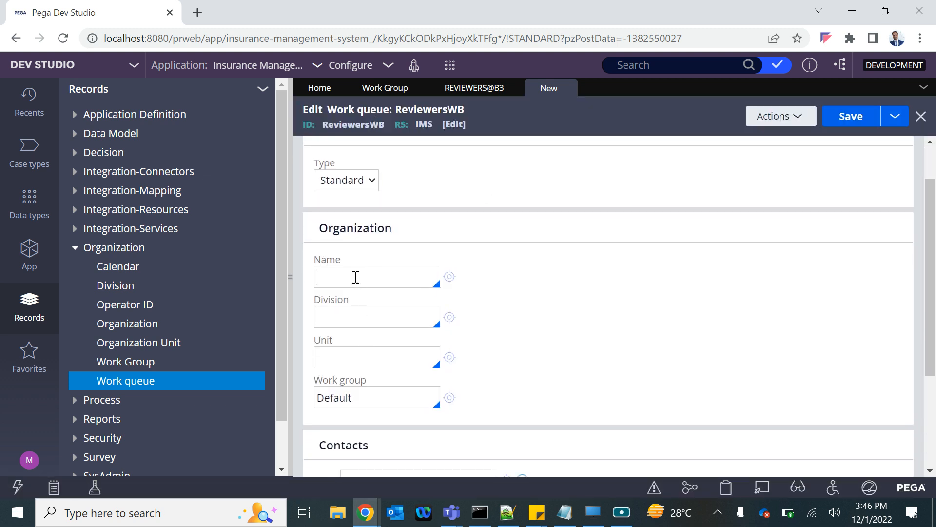
{"action": "type", "text": "B3"}
Step: Replace the work queue's work group with Reviewers@B3 and save the ReviewersWB record
{"action": "double_click", "coordinate": [364, 394]}
{"action": "key", "text": "BackSpace"}
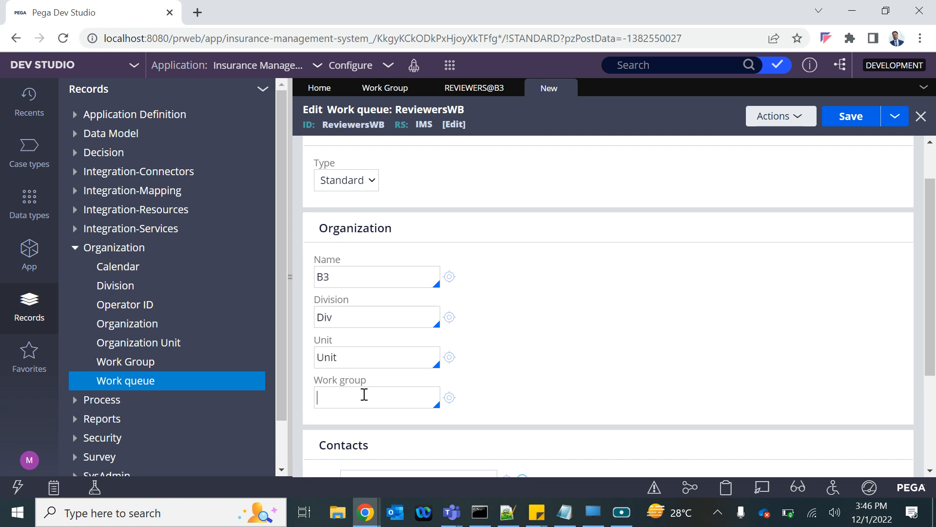
{"action": "key", "text": "Down"}
{"action": "key", "text": "Down"}
{"action": "key", "text": "Down"}
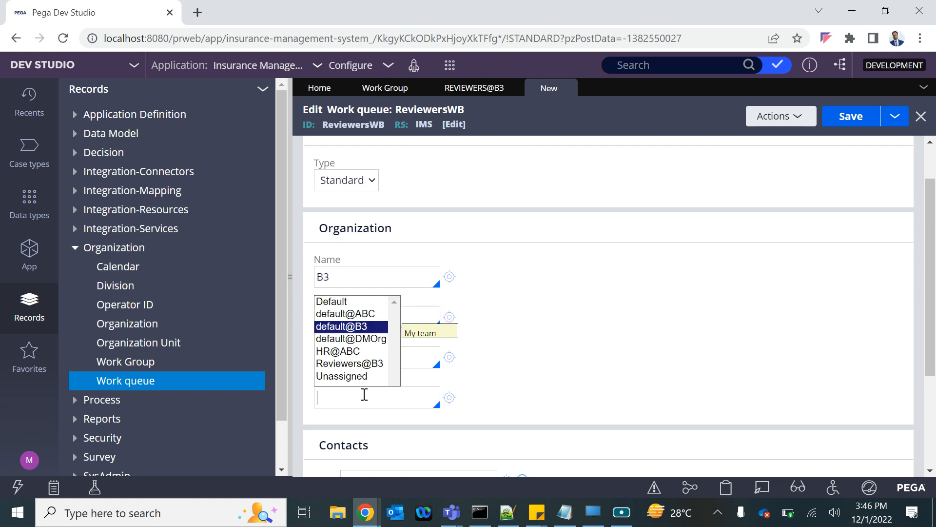
{"action": "key", "text": "Down"}
{"action": "key", "text": "Down"}
{"action": "key", "text": "Down"}
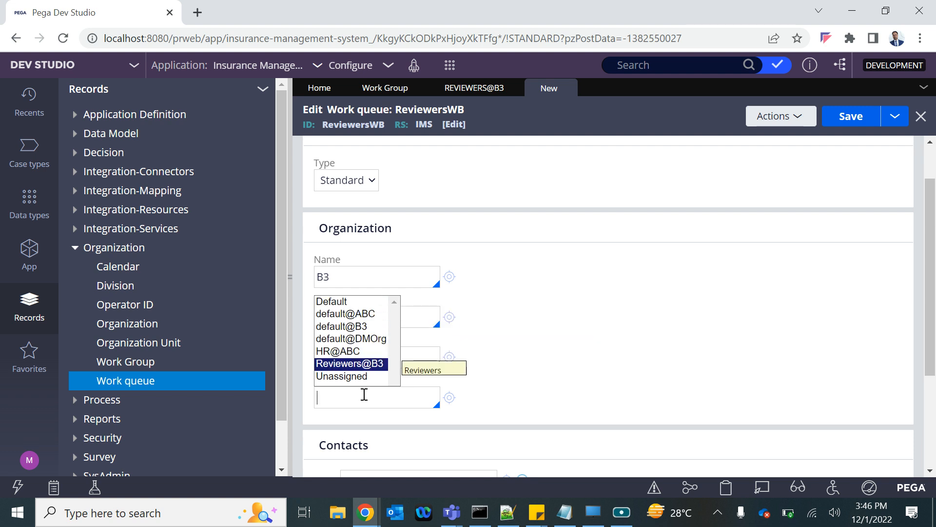
{"action": "key", "text": "Return"}
{"action": "scroll", "coordinate": [759, 345], "scroll_direction": "down", "scroll_amount": 3}
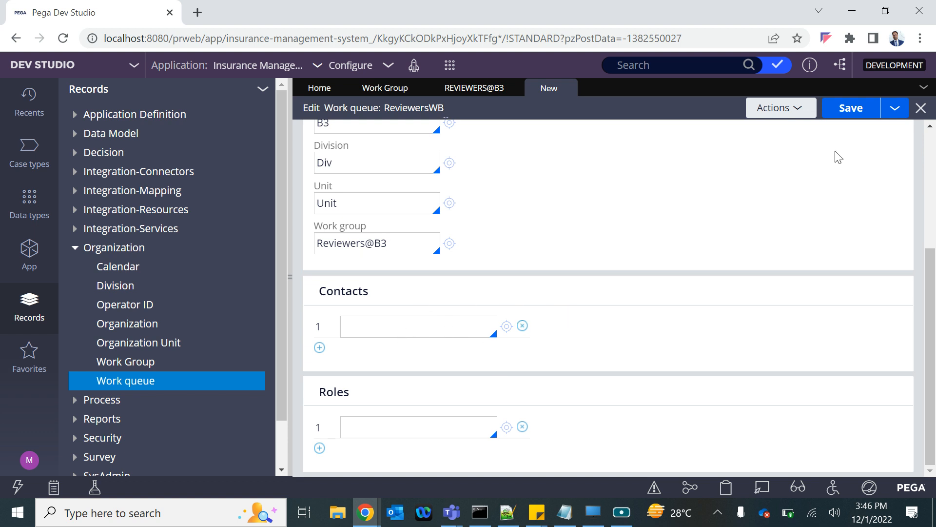
{"action": "scroll", "coordinate": [781, 181], "scroll_direction": "up", "scroll_amount": 3}
{"action": "left_click", "coordinate": [851, 116]}
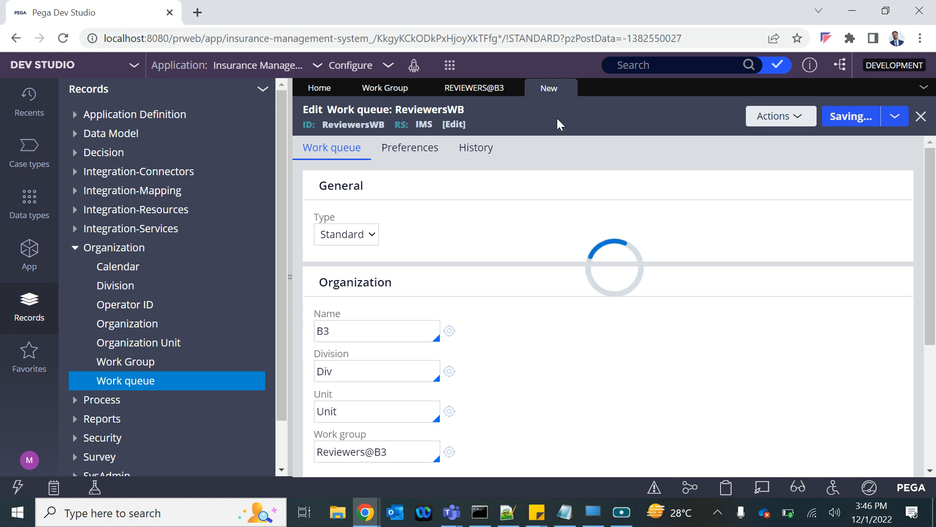
Step: In the Reviewers@B3 work group, change the default work queue to ReviewersWB and save the record
{"action": "double_click", "coordinate": [369, 125]}
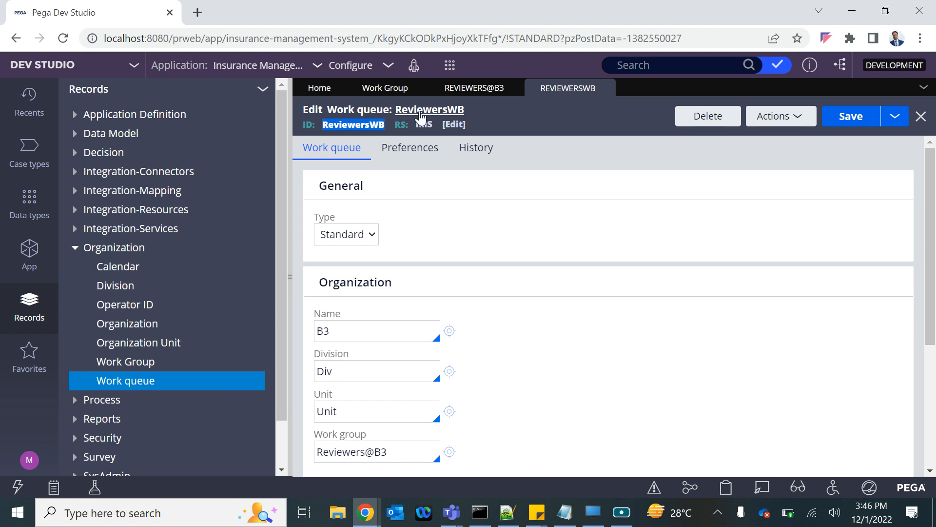
{"action": "left_click", "coordinate": [444, 87]}
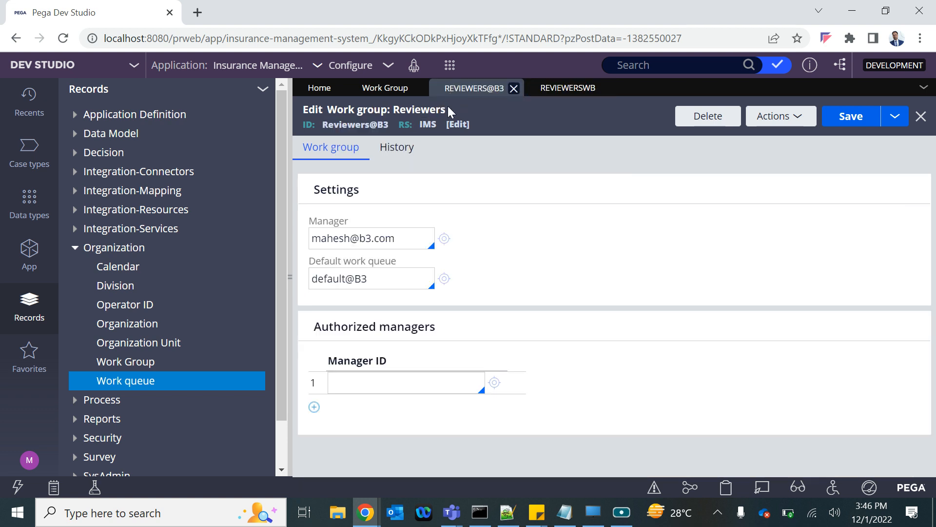
{"action": "triple_click", "coordinate": [334, 278]}
{"action": "key", "text": "BackSpace"}
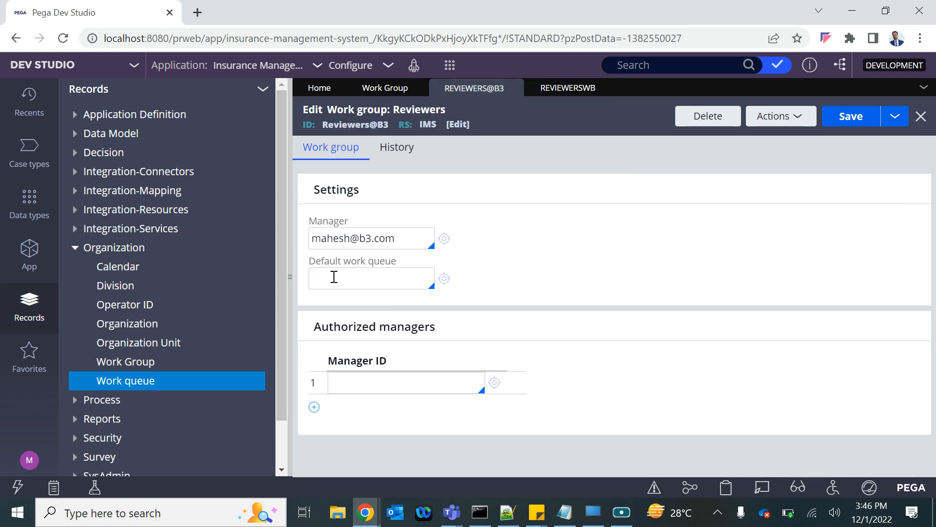
{"action": "key", "text": "Down"}
{"action": "key", "text": "Down"}
{"action": "key", "text": "Down"}
{"action": "key", "text": "Down"}
{"action": "key", "text": "Down"}
{"action": "key", "text": "Down"}
{"action": "key", "text": "Down"}
{"action": "key", "text": "Down"}
{"action": "key", "text": "Down"}
{"action": "key", "text": "Down"}
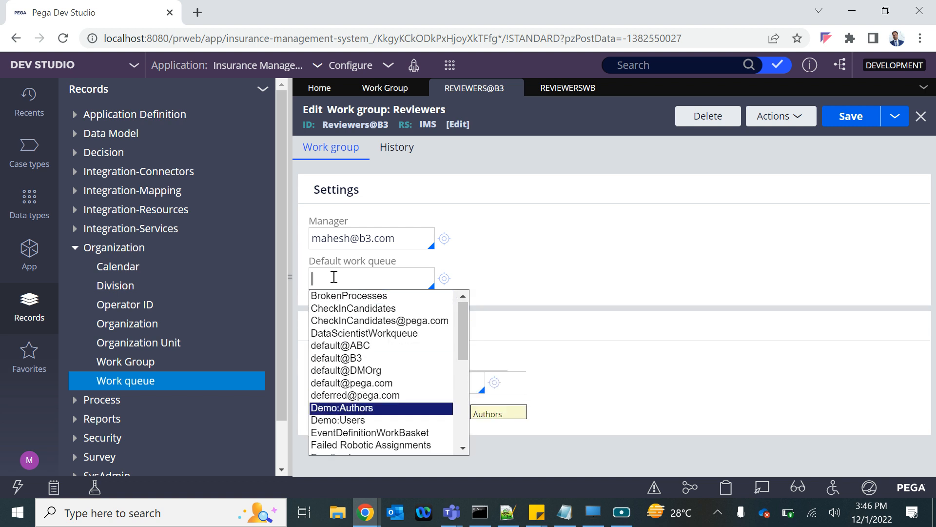
{"action": "key", "text": "Up"}
{"action": "key", "text": "Down"}
{"action": "key", "text": "Down"}
{"action": "key", "text": "Down"}
{"action": "key", "text": "Down"}
{"action": "key", "text": "Down"}
{"action": "key", "text": "Down"}
{"action": "key", "text": "Down"}
{"action": "key", "text": "Down"}
{"action": "key", "text": "Down"}
{"action": "key", "text": "Down"}
{"action": "key", "text": "Down"}
{"action": "key", "text": "Down"}
{"action": "key", "text": "Down"}
{"action": "key", "text": "Down"}
{"action": "key", "text": "Down"}
{"action": "key", "text": "Down"}
{"action": "key", "text": "Down"}
{"action": "key", "text": "Down"}
{"action": "key", "text": "Down"}
{"action": "key", "text": "Down"}
{"action": "key", "text": "Down"}
{"action": "key", "text": "Up"}
{"action": "key", "text": "Up"}
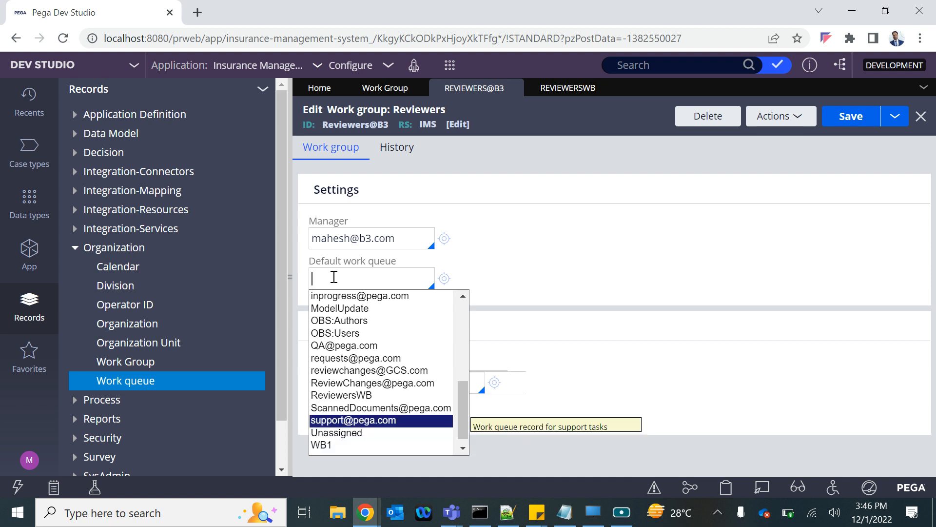
{"action": "key", "text": "Up"}
{"action": "key", "text": "Up"}
{"action": "key", "text": "Up"}
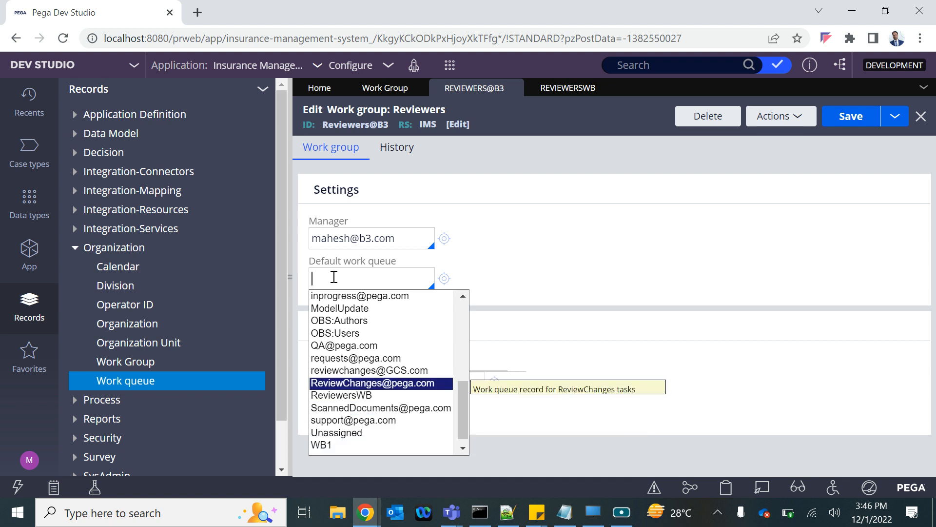
{"action": "key", "text": "Down"}
{"action": "key", "text": "Return"}
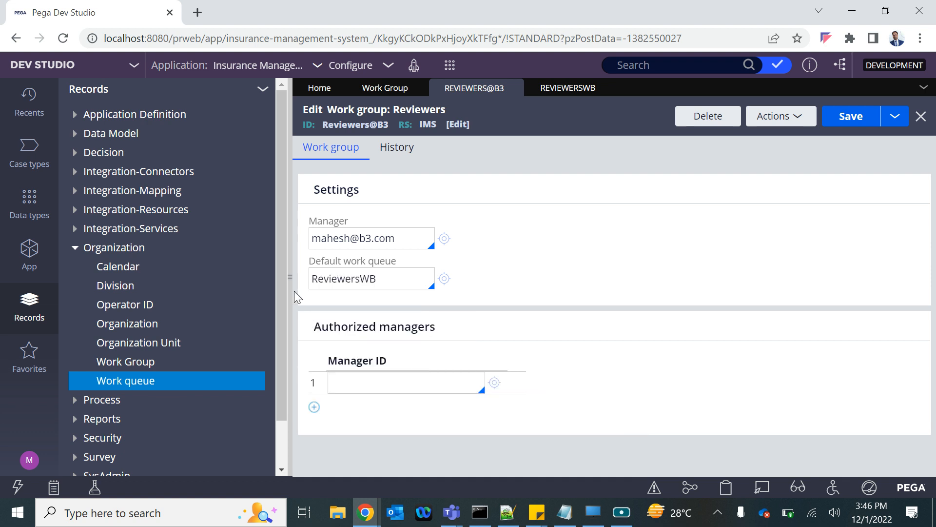
{"action": "left_click", "coordinate": [854, 125]}
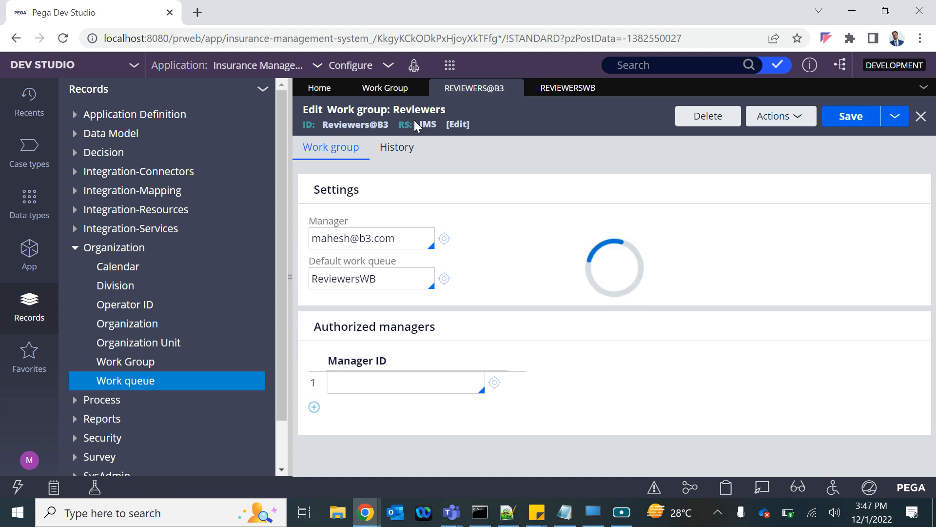
Step: Open the ReviewersWB record from the work group's default work queue setting, and display the recent items
{"action": "double_click", "coordinate": [350, 281]}
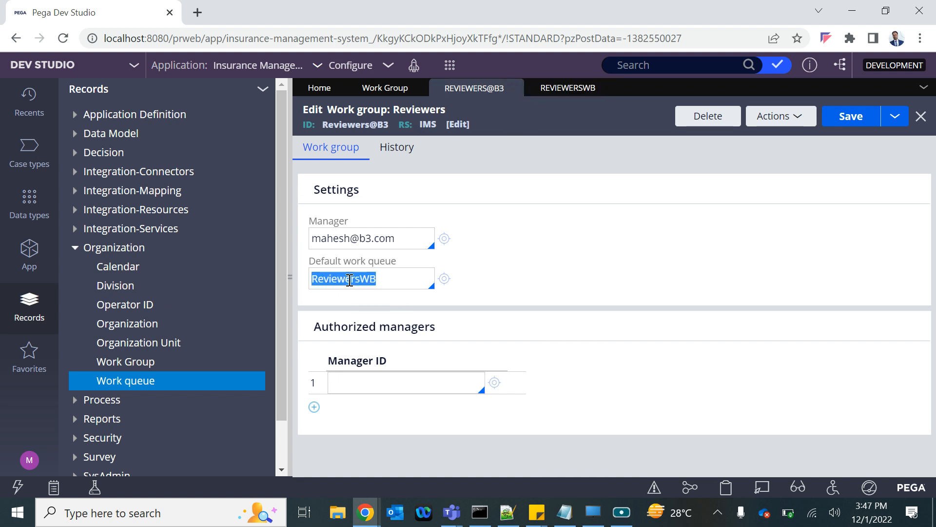
{"action": "left_click", "coordinate": [444, 279]}
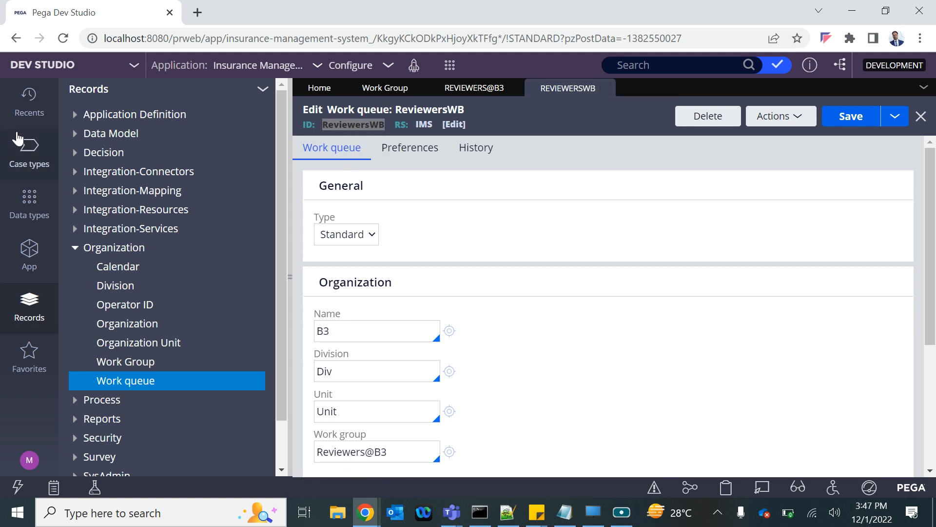
{"action": "left_click", "coordinate": [28, 102]}
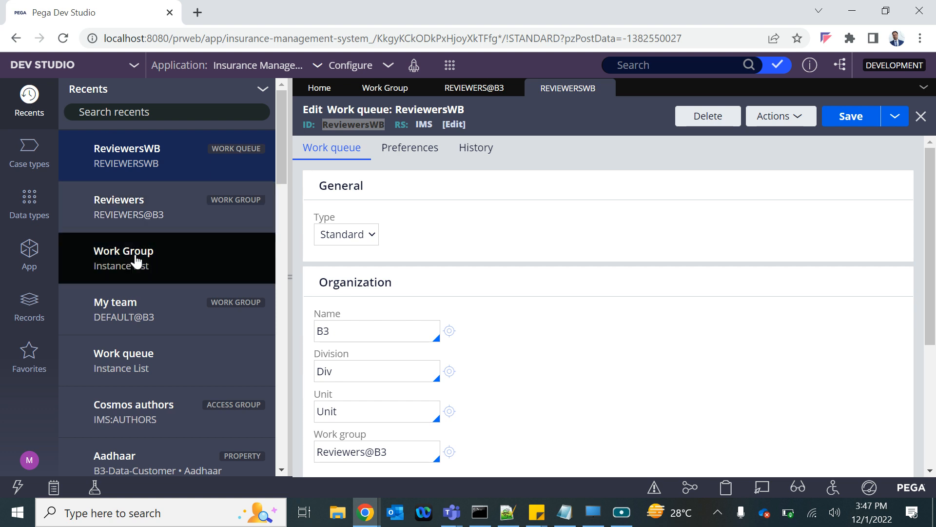
Step: Open the first reviewer's operator record from the recent items and display its work routing settings
{"action": "scroll", "coordinate": [142, 372], "scroll_direction": "down", "scroll_amount": 2}
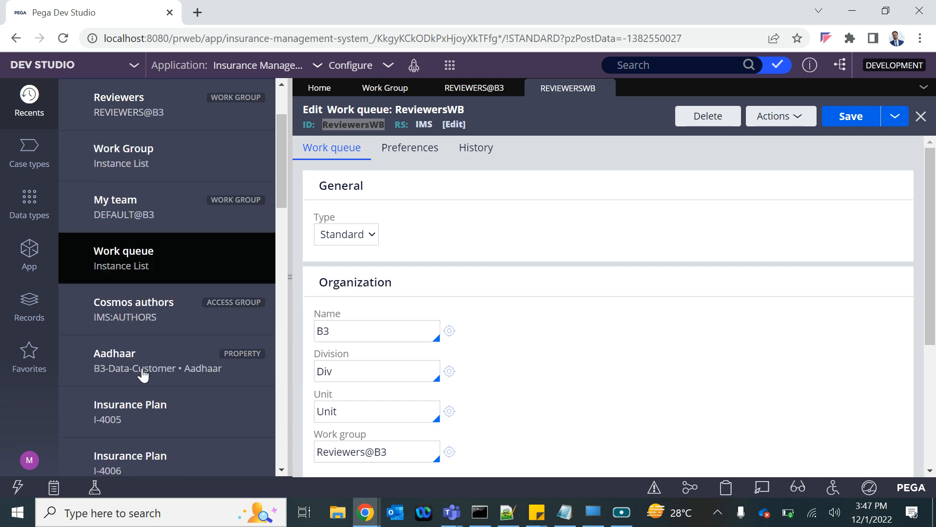
{"action": "scroll", "coordinate": [142, 375], "scroll_direction": "down", "scroll_amount": 1}
{"action": "scroll", "coordinate": [142, 375], "scroll_direction": "up", "scroll_amount": 3}
{"action": "scroll", "coordinate": [143, 375], "scroll_direction": "down", "scroll_amount": 2}
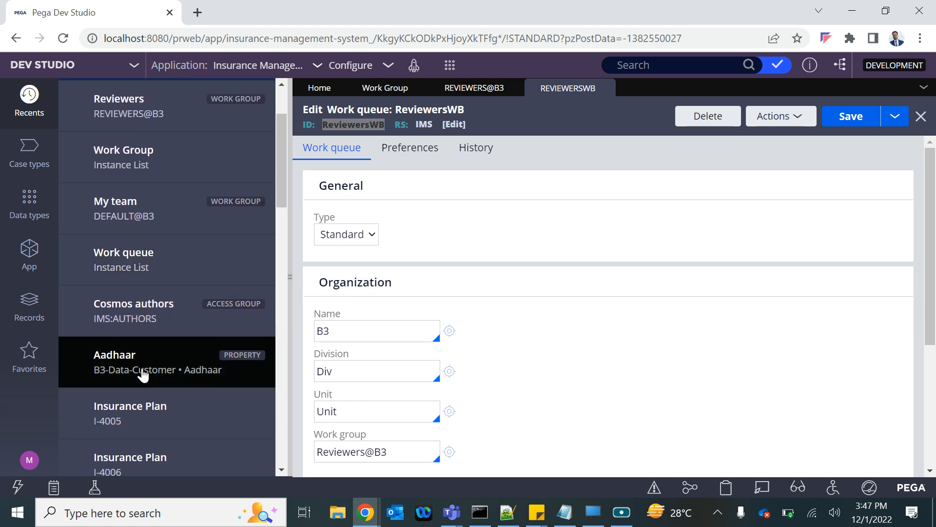
{"action": "scroll", "coordinate": [142, 374], "scroll_direction": "up", "scroll_amount": 1}
{"action": "scroll", "coordinate": [144, 293], "scroll_direction": "up", "scroll_amount": 1}
{"action": "scroll", "coordinate": [144, 268], "scroll_direction": "down", "scroll_amount": 3}
{"action": "scroll", "coordinate": [145, 272], "scroll_direction": "down", "scroll_amount": 4}
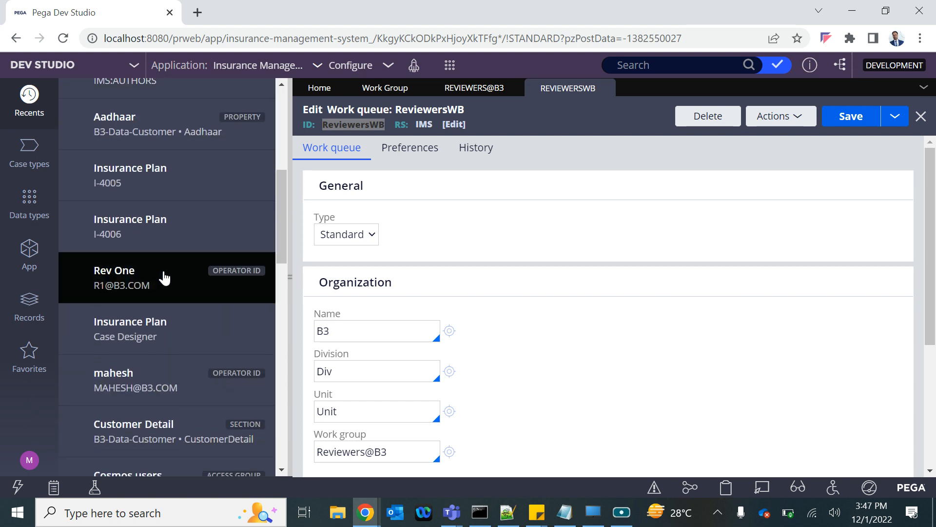
{"action": "left_click", "coordinate": [152, 288]}
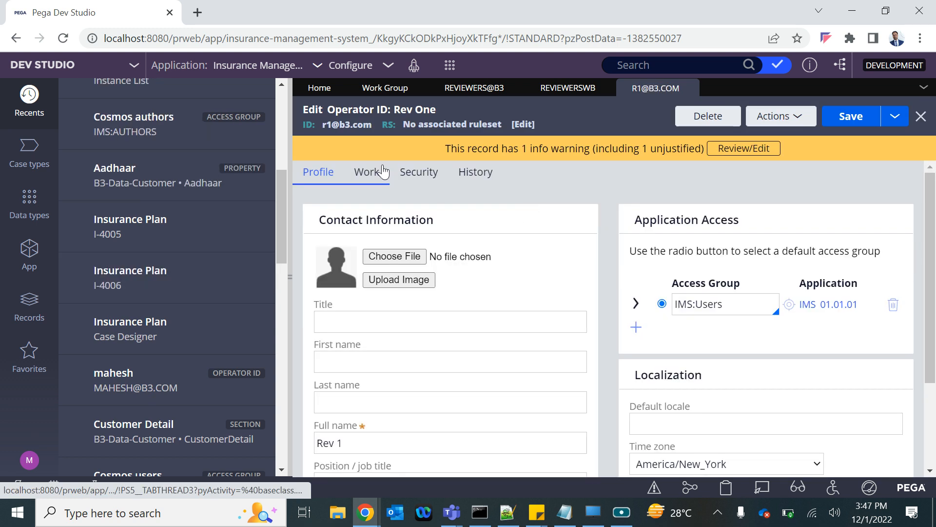
{"action": "left_click", "coordinate": [383, 171]}
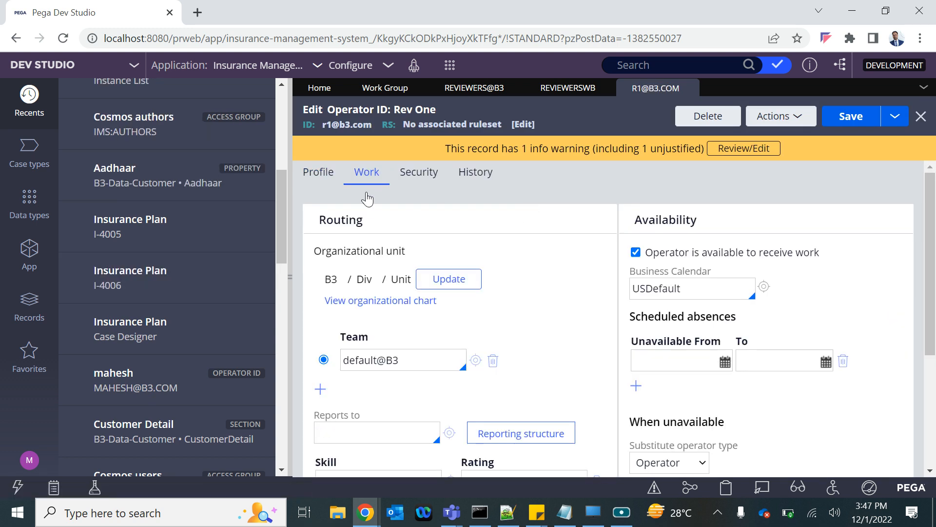
Step: Replace the first reviewer's team with Reviewers@B3 and save the operator record
{"action": "double_click", "coordinate": [364, 360]}
{"action": "key", "text": "ctrl+a"}
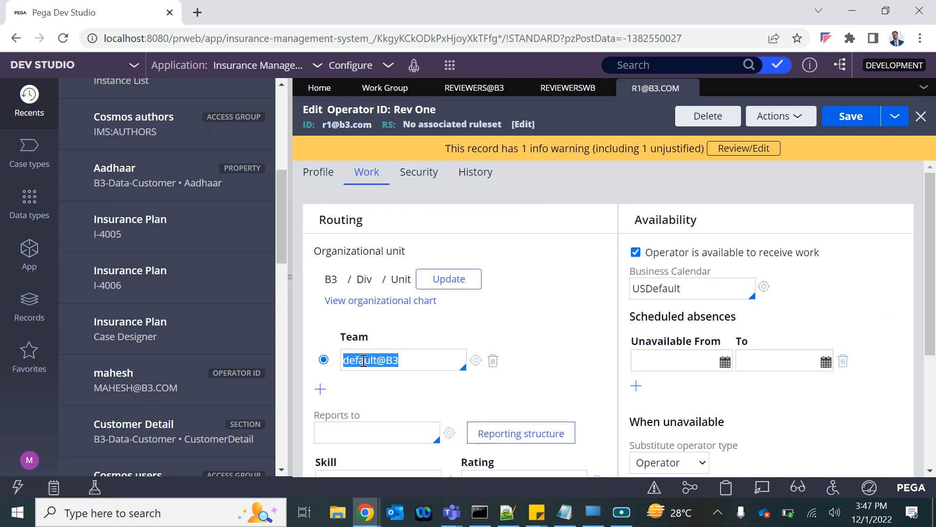
{"action": "key", "text": "BackSpace"}
{"action": "key", "text": "Down"}
{"action": "key", "text": "Down"}
{"action": "key", "text": "Down"}
{"action": "key", "text": "Down"}
{"action": "key", "text": "Down"}
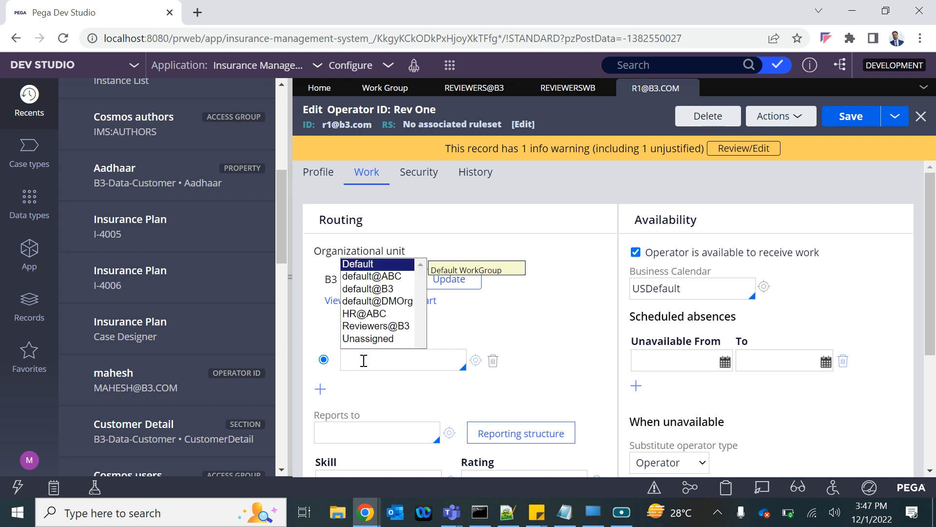
{"action": "key", "text": "Down"}
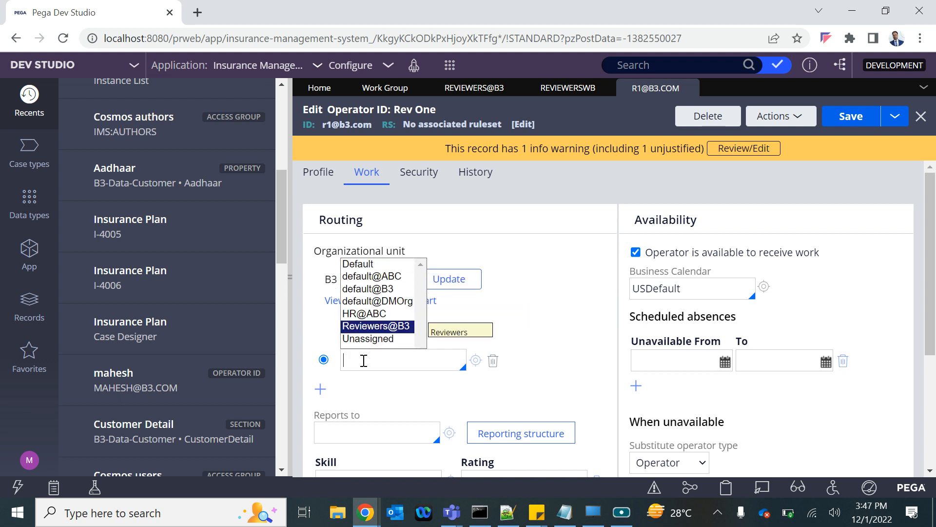
{"action": "key", "text": "Return"}
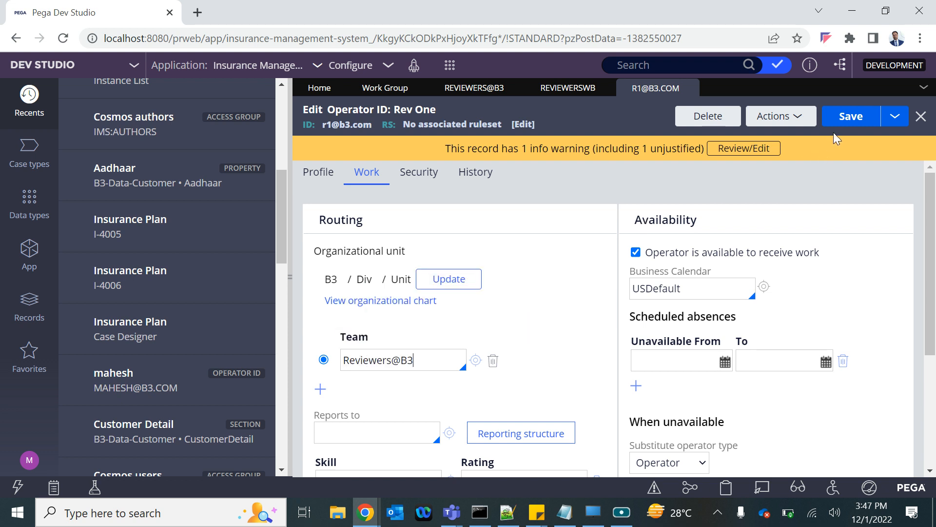
{"action": "left_click", "coordinate": [848, 117]}
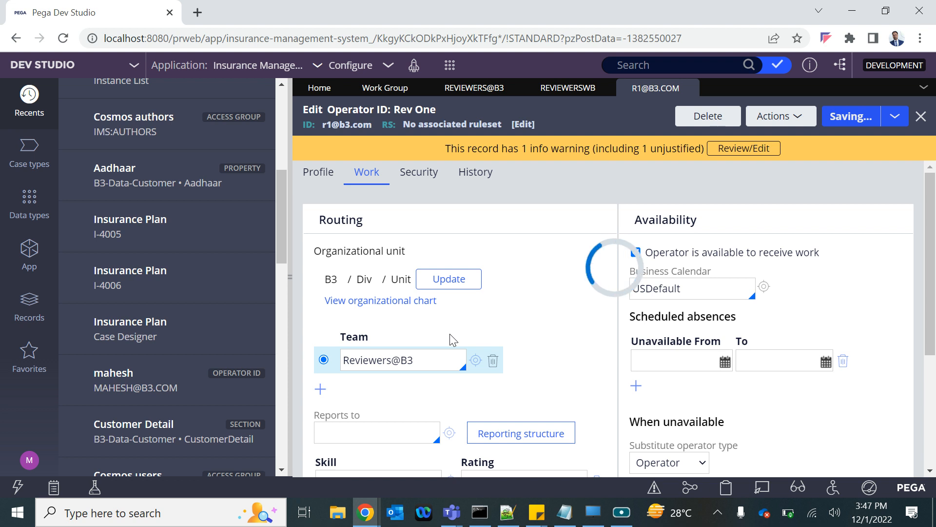
Step: Add ReviewersWB to the operator's work queues and save the record again
{"action": "scroll", "coordinate": [452, 340], "scroll_direction": "down", "scroll_amount": 4}
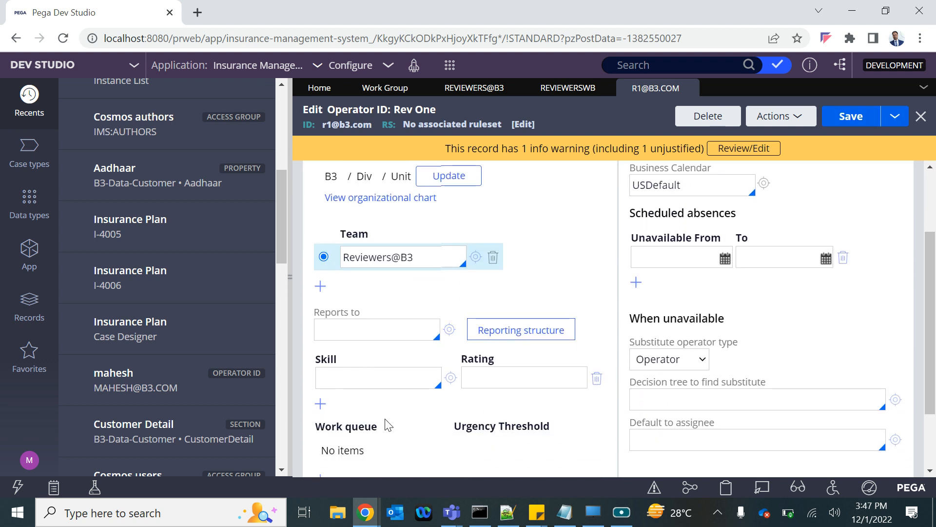
{"action": "left_click", "coordinate": [321, 392]}
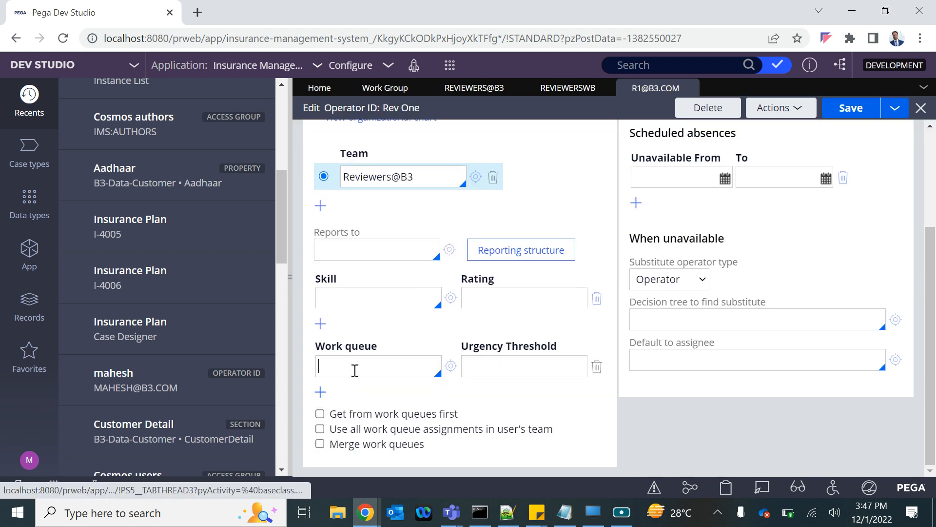
{"action": "left_click", "coordinate": [363, 364]}
{"action": "type", "text": "re"}
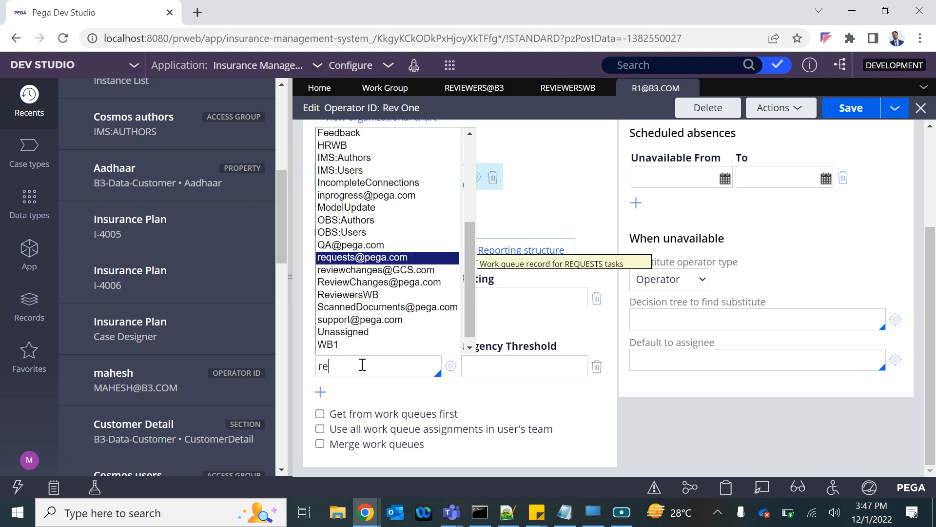
{"action": "key", "text": "Down"}
{"action": "key", "text": "Down"}
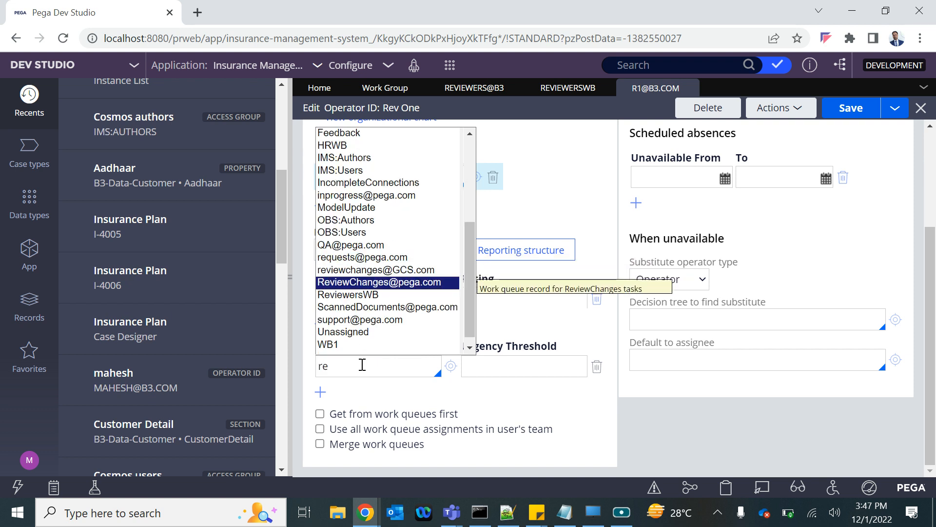
{"action": "type", "text": "w"}
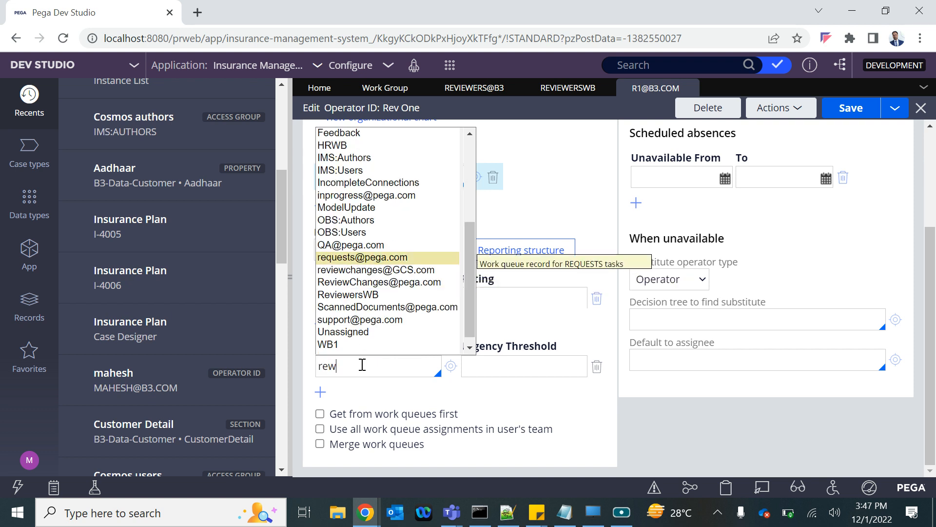
{"action": "key", "text": "BackSpace"}
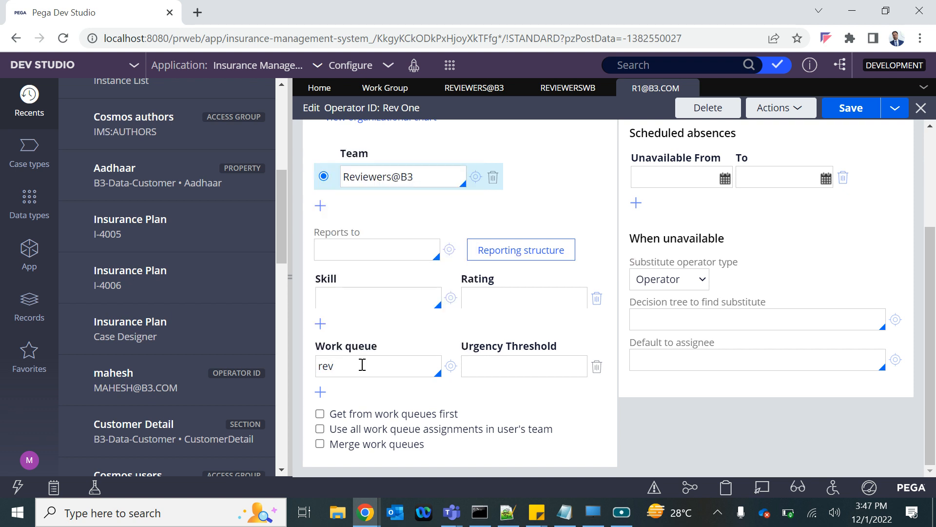
{"action": "key", "text": "Down"}
{"action": "key", "text": "Down"}
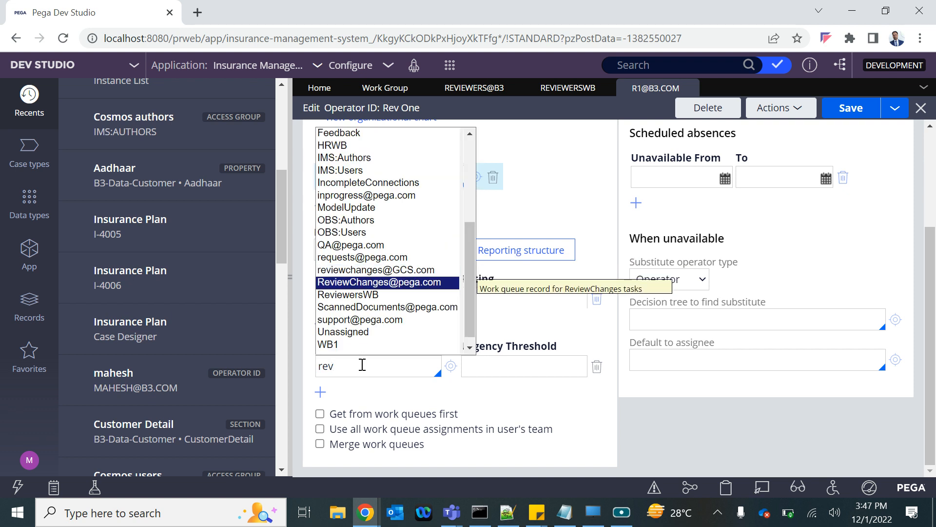
{"action": "key", "text": "Return"}
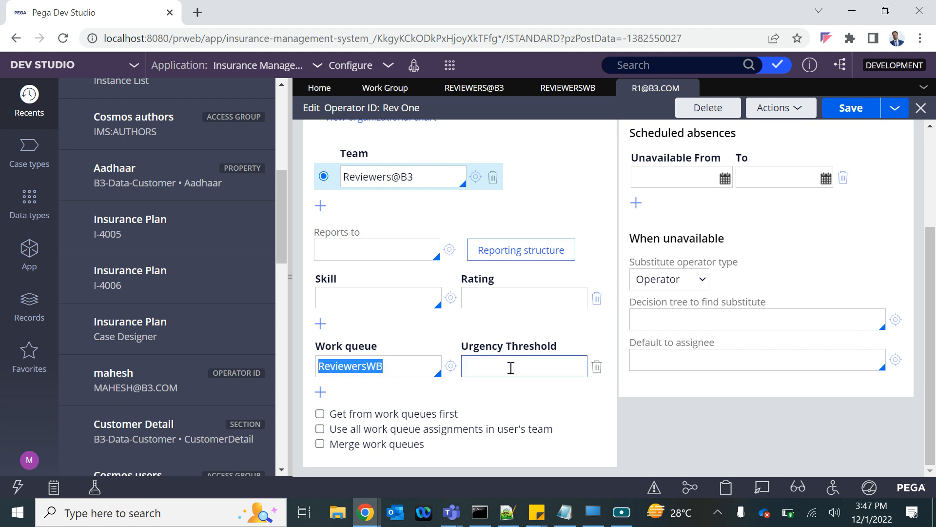
{"action": "left_click", "coordinate": [853, 112]}
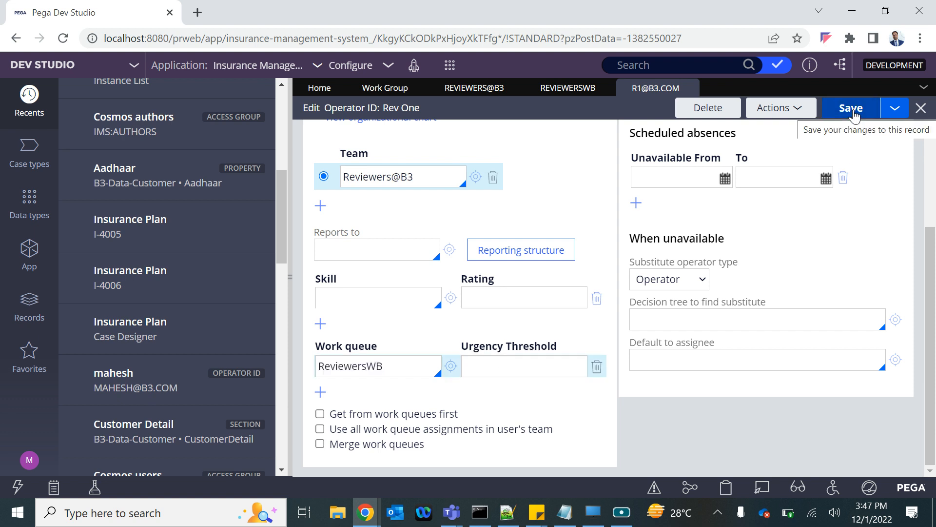
{"action": "double_click", "coordinate": [371, 362]}
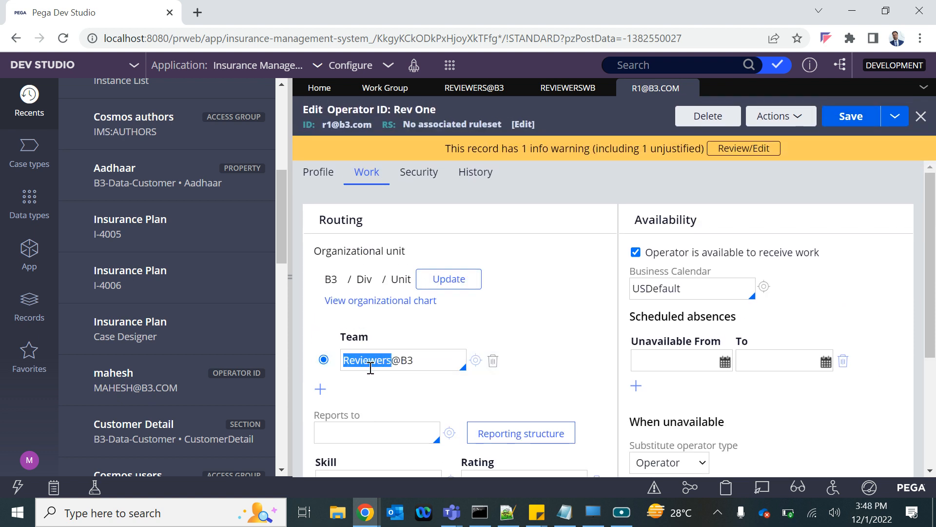
{"action": "left_click", "coordinate": [428, 352]}
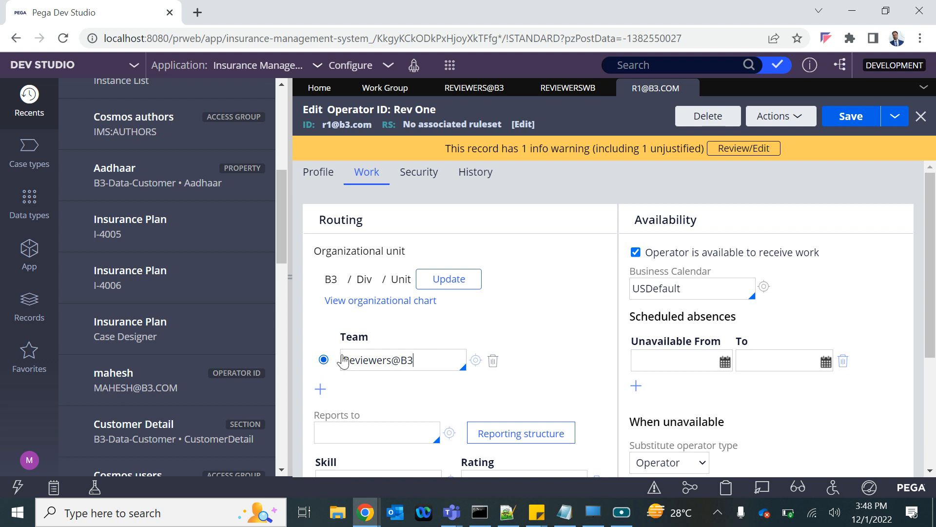
{"action": "left_click_drag", "start_coordinate": [418, 359], "coordinate": [401, 360]}
{"action": "mouse_move", "coordinate": [410, 362]}
{"action": "left_mouse_down"}
{"action": "mouse_move", "coordinate": [339, 361]}
{"action": "mouse_move", "coordinate": [425, 363]}
{"action": "left_mouse_up"}
{"action": "left_click", "coordinate": [425, 362]}
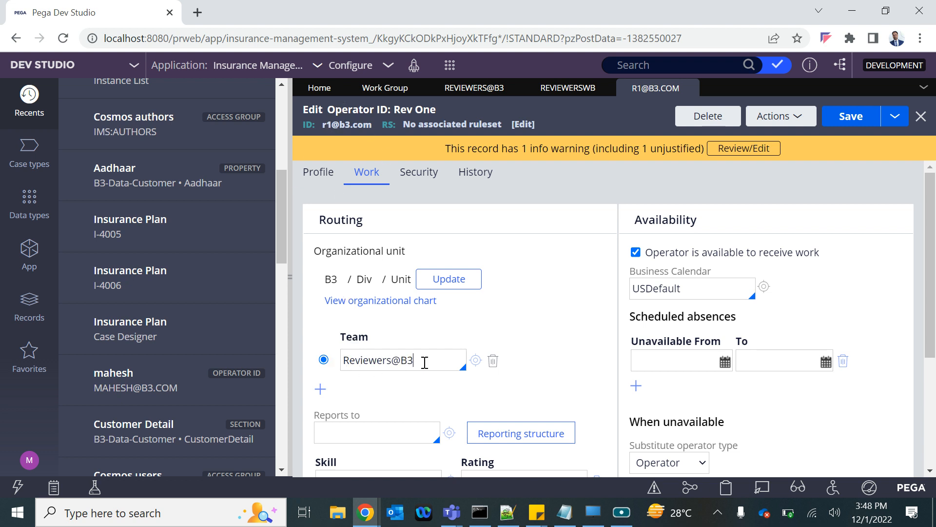
{"action": "double_click", "coordinate": [353, 361]}
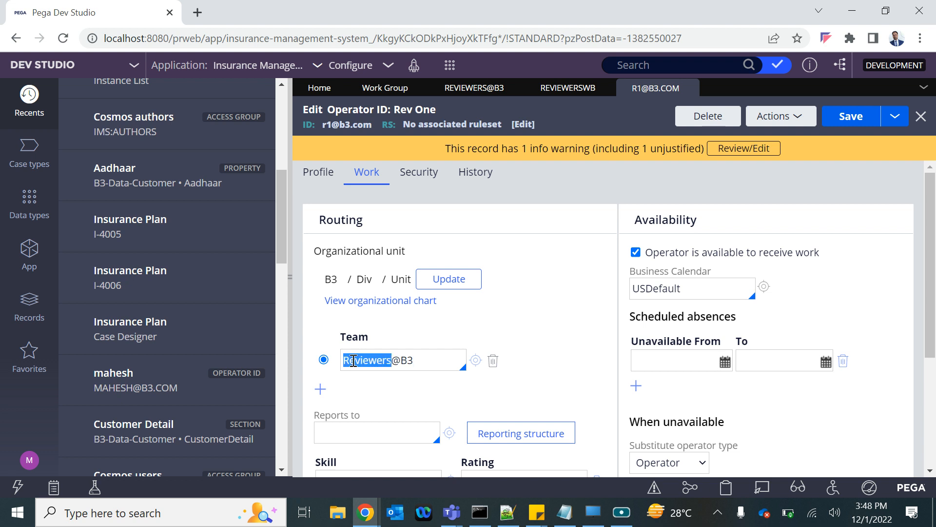
Step: Save the operator record as a copy for a second reviewer, entering the new short description and operator ID, and open the copy
{"action": "left_click", "coordinate": [894, 117]}
{"action": "left_click", "coordinate": [868, 137]}
{"action": "double_click", "coordinate": [347, 169]}
{"action": "type", "text": "T"}
{"action": "left_click", "coordinate": [321, 212]}
{"action": "key", "text": "BackSpace"}
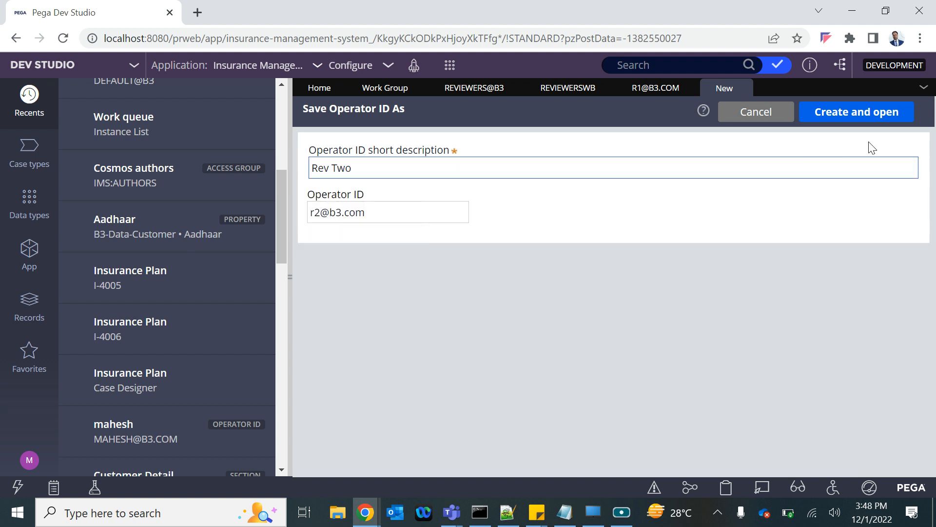
{"action": "left_click", "coordinate": [875, 115]}
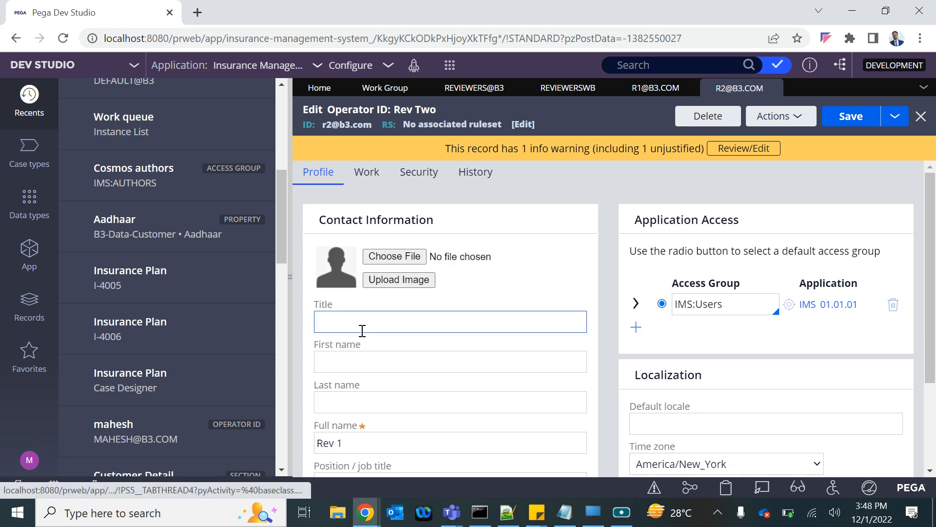
Step: Change the reviewer number to 2 in the copied operator's full name and contact details, check its team routing, and save the record
{"action": "left_click", "coordinate": [353, 443]}
{"action": "key", "text": "BackSpace"}
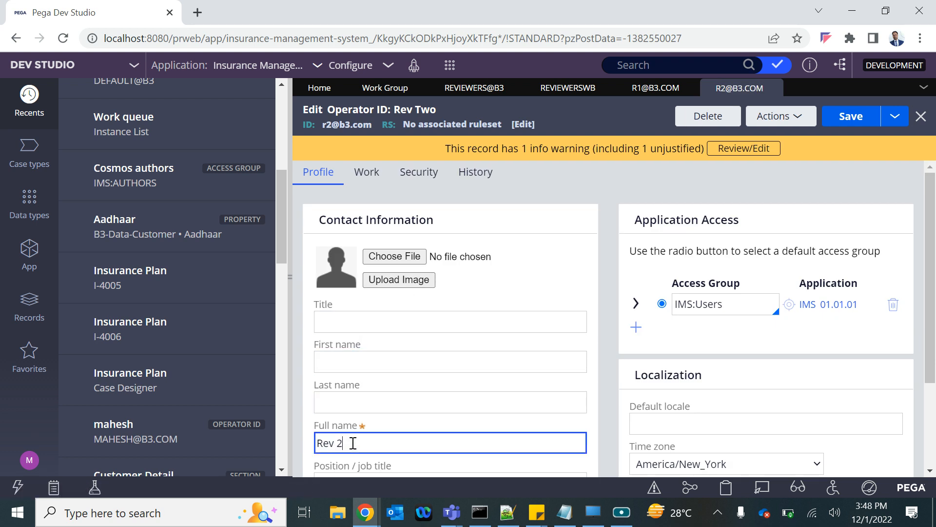
{"action": "type", "text": "2"}
{"action": "scroll", "coordinate": [353, 443], "scroll_direction": "down", "scroll_amount": 2}
{"action": "left_click", "coordinate": [332, 457]}
{"action": "key", "text": "BackSpace"}
{"action": "type", "text": "2"}
{"action": "scroll", "coordinate": [329, 459], "scroll_direction": "down", "scroll_amount": 1}
{"action": "scroll", "coordinate": [329, 458], "scroll_direction": "up", "scroll_amount": 2}
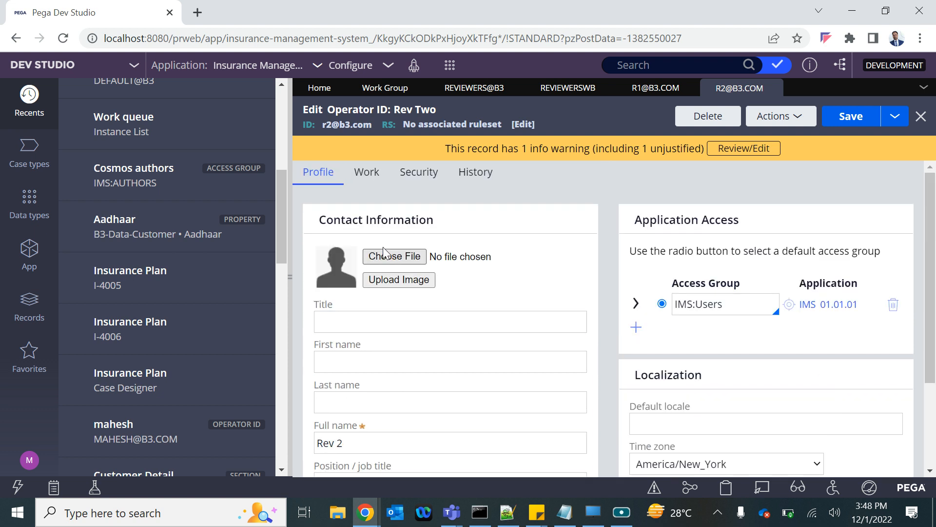
{"action": "left_click", "coordinate": [365, 177]}
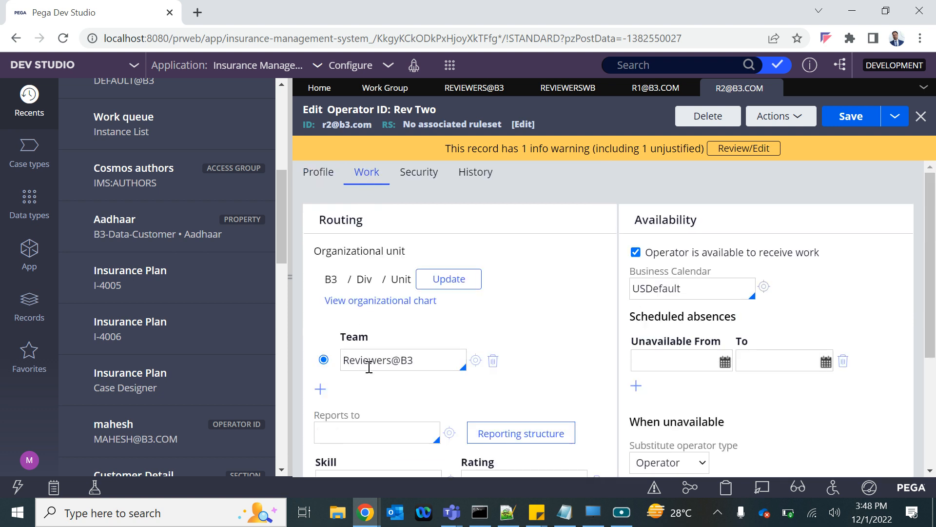
{"action": "left_click", "coordinate": [862, 116]}
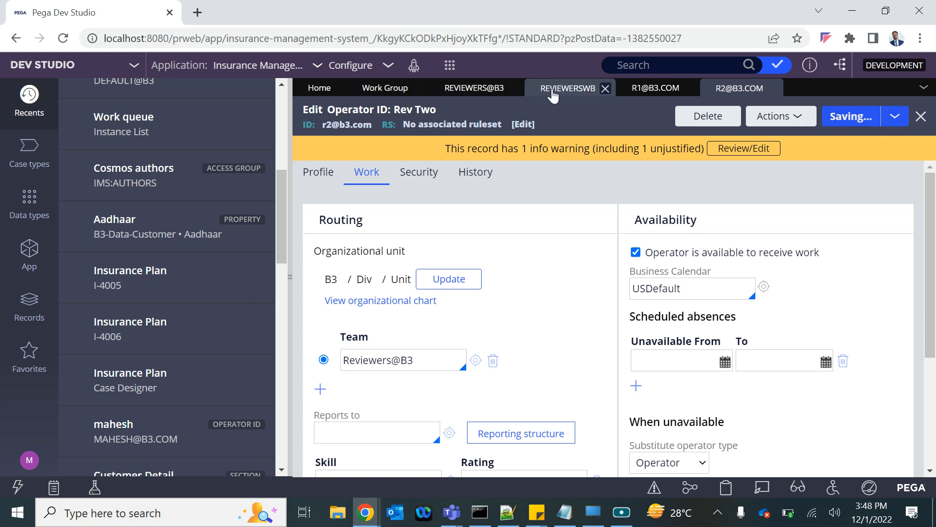
Step: Open the Insurance Plan case type and select the Approval step in its Review stage
{"action": "left_click", "coordinate": [28, 163]}
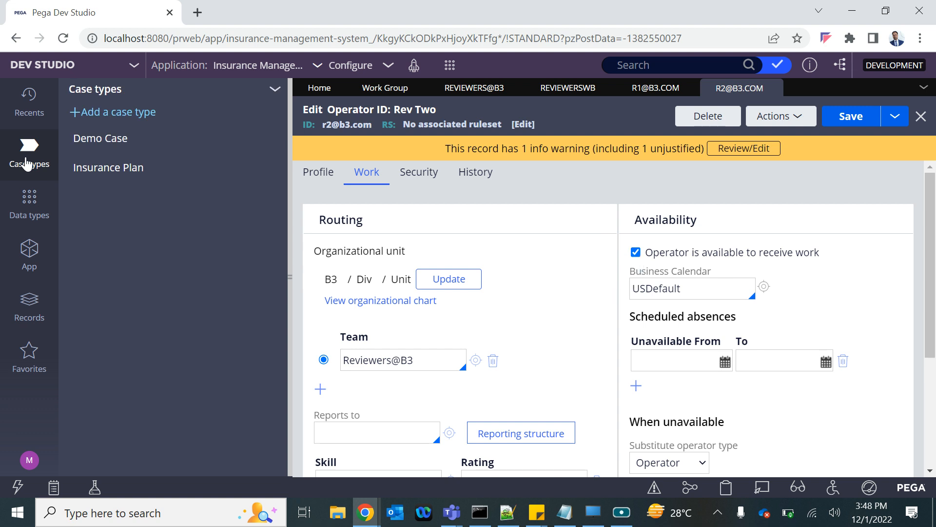
{"action": "left_click", "coordinate": [107, 169]}
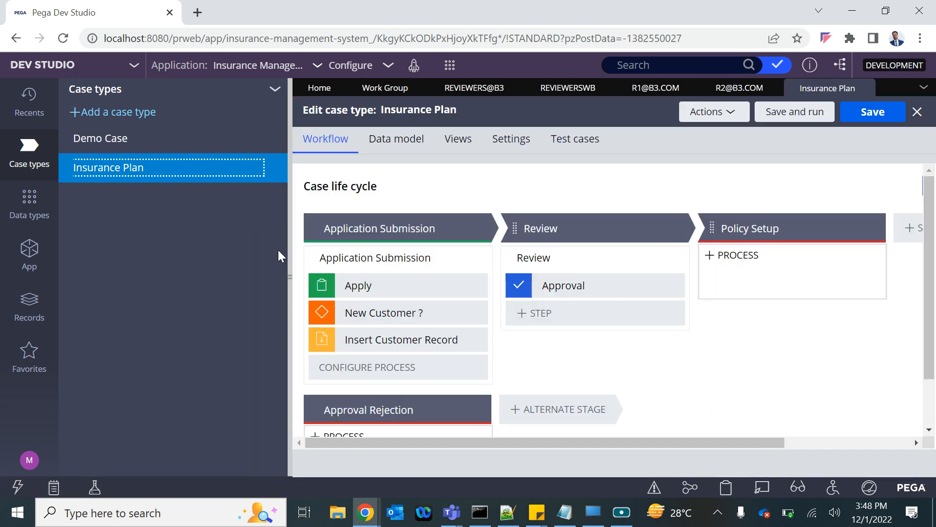
{"action": "left_click", "coordinate": [568, 286]}
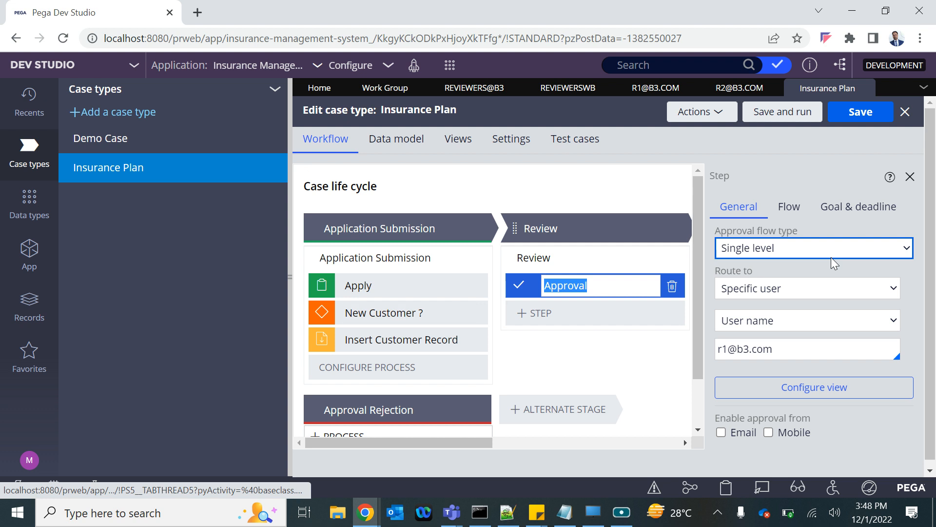
Step: Change the Approval step's routing from a specific user to the ReviewersWB work queue
{"action": "left_click", "coordinate": [762, 290]}
{"action": "left_click", "coordinate": [756, 319]}
{"action": "left_click", "coordinate": [755, 320]}
{"action": "type", "text": "re"}
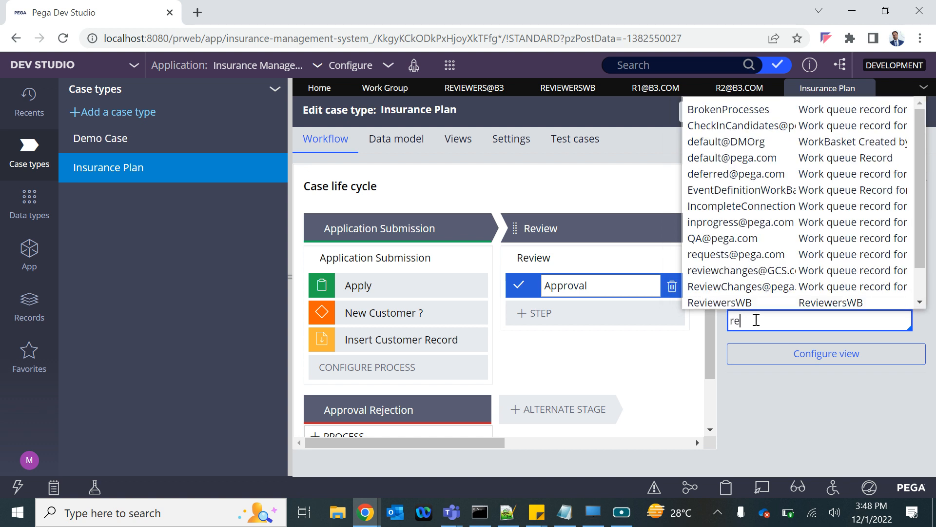
{"action": "type", "text": "w"}
{"action": "key", "text": "BackSpace"}
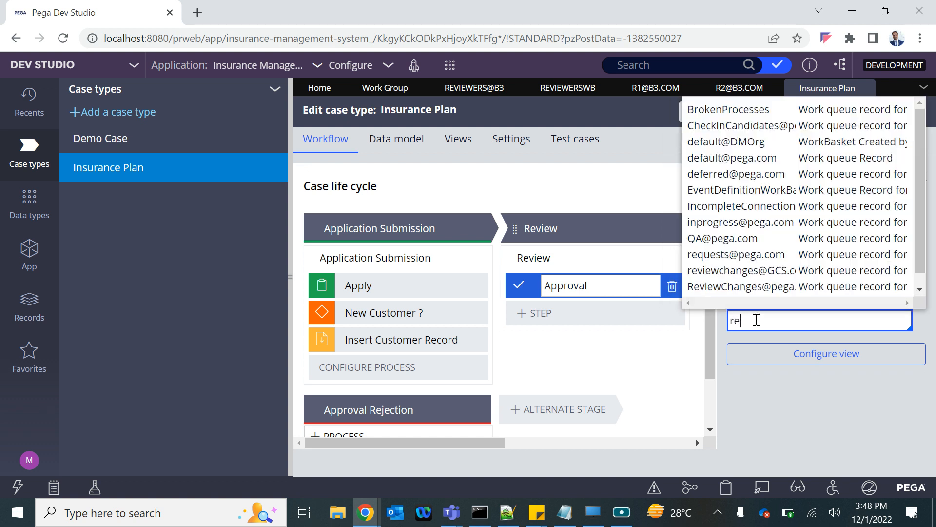
{"action": "type", "text": "v"}
{"action": "key", "text": "Down"}
{"action": "key", "text": "Down"}
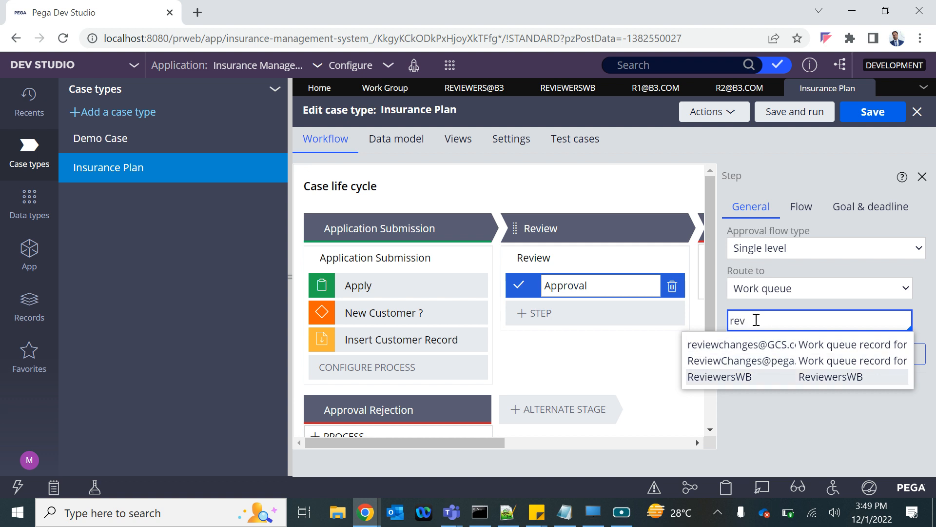
{"action": "left_click", "coordinate": [750, 379]}
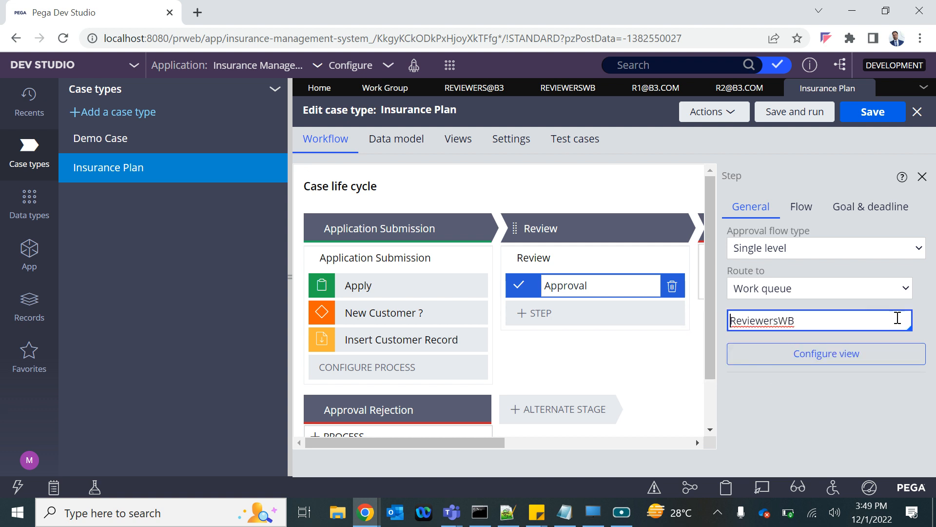
Step: Save the Insurance Plan case type and create a new Insurance Plan case
{"action": "left_click", "coordinate": [871, 120]}
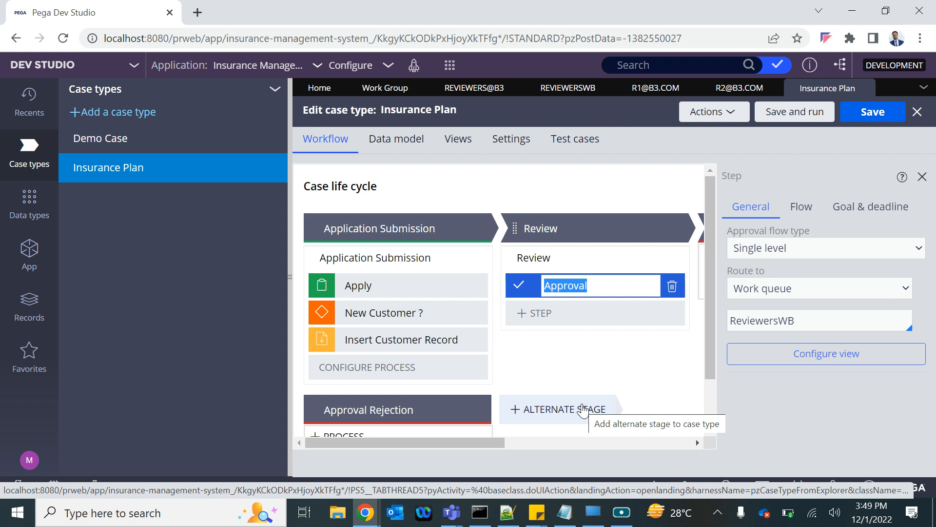
{"action": "left_click", "coordinate": [450, 65]}
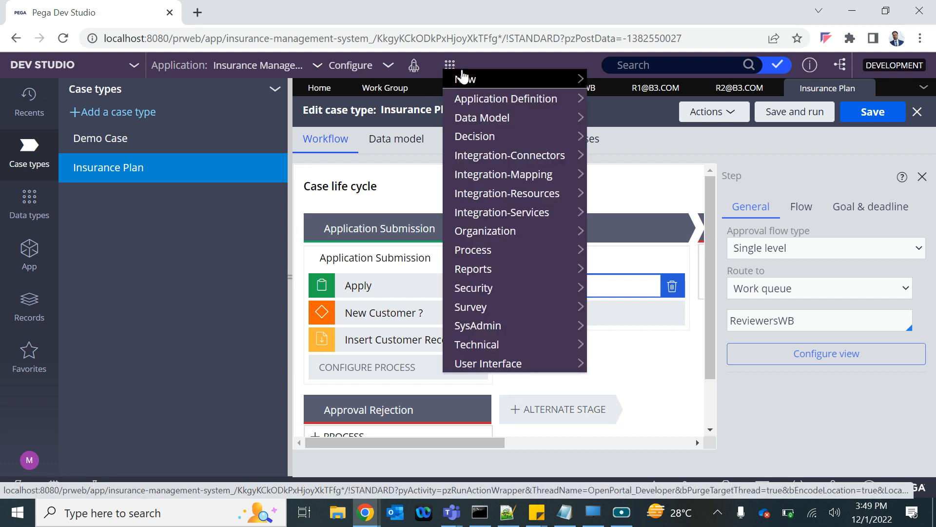
{"action": "mouse_move", "coordinate": [463, 79]}
{"action": "left_click", "coordinate": [631, 96]}
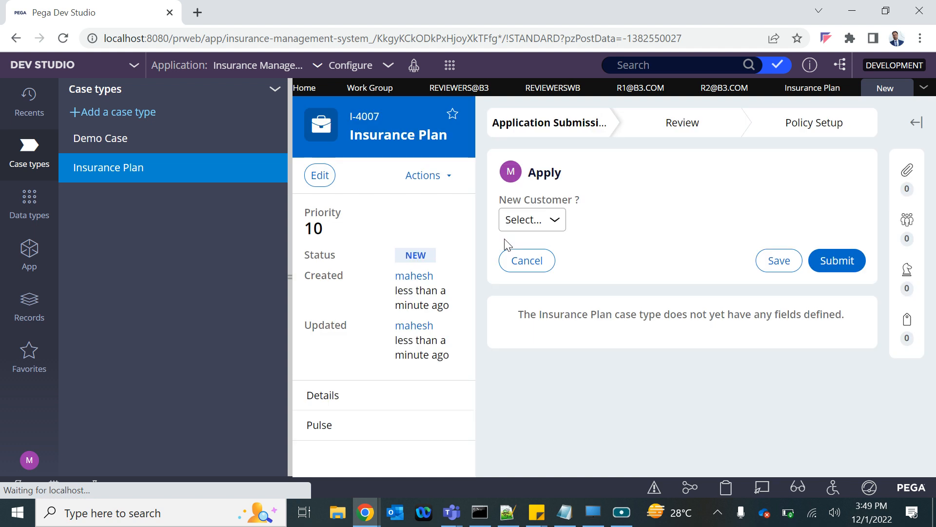
Step: Set New Customer to No, enter the existing customer's ID to load their details, and submit the application for review
{"action": "left_click", "coordinate": [525, 219]}
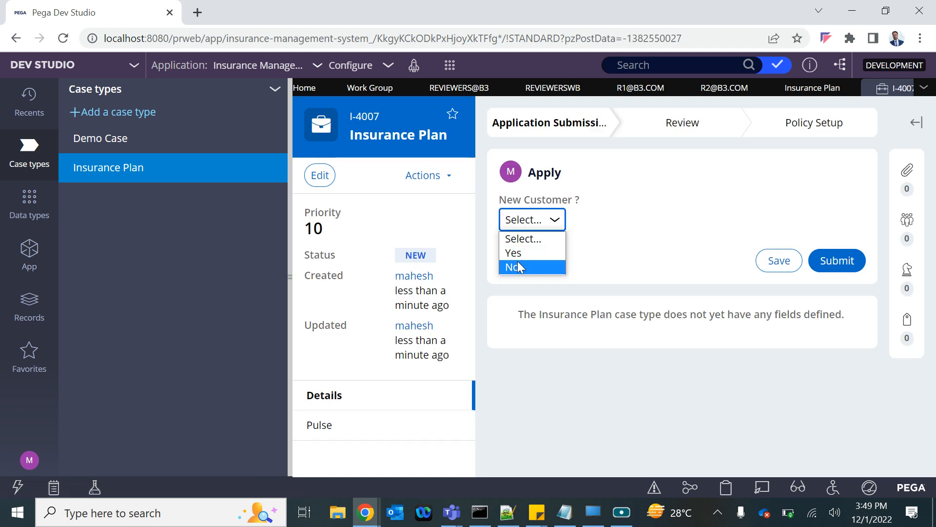
{"action": "left_click", "coordinate": [536, 266]}
{"action": "left_click", "coordinate": [560, 261]}
{"action": "type", "text": "CUST0"}
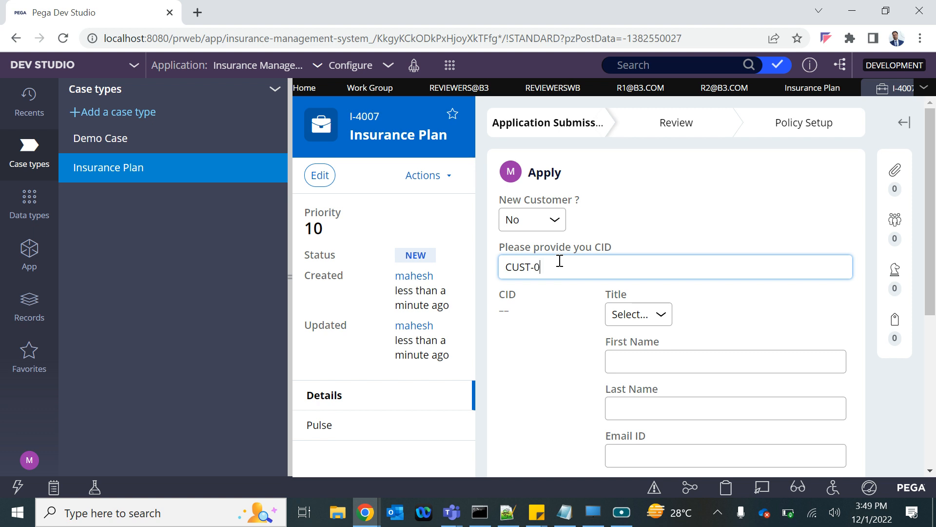
{"action": "left_click", "coordinate": [556, 312]}
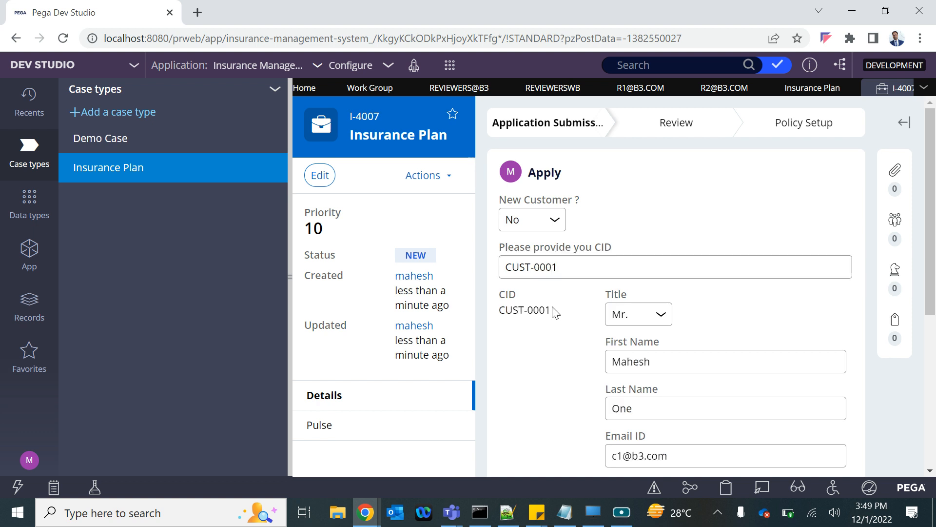
{"action": "scroll", "coordinate": [553, 314], "scroll_direction": "down", "scroll_amount": 5}
{"action": "left_click", "coordinate": [821, 405]}
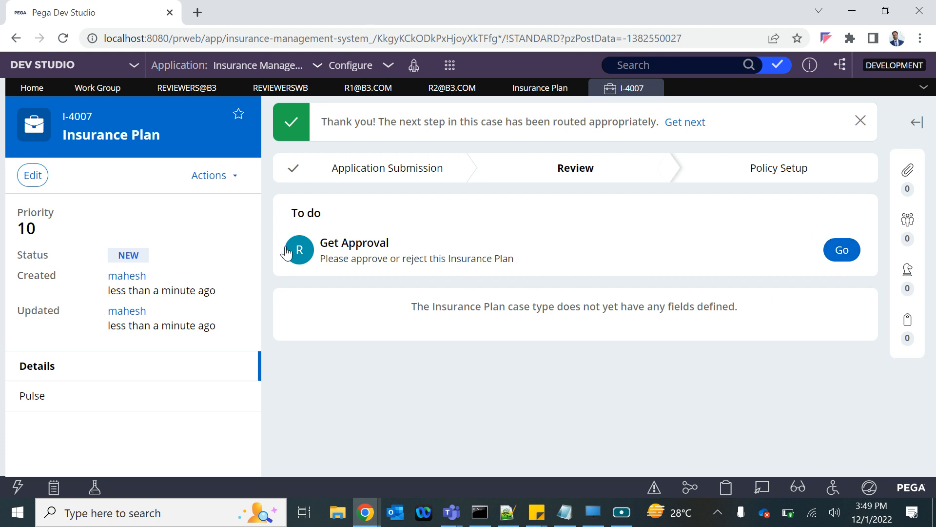
Step: Switch to the incognito browser window and log the first reviewer off the Insurance Management System portal
{"action": "left_click", "coordinate": [365, 512]}
{"action": "left_click", "coordinate": [498, 428]}
{"action": "left_click", "coordinate": [190, 168]}
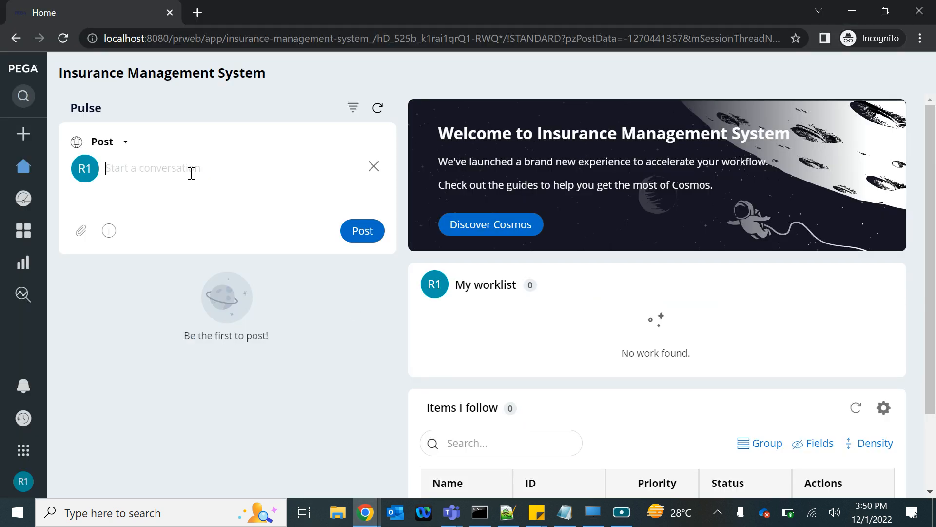
{"action": "left_click", "coordinate": [20, 487]}
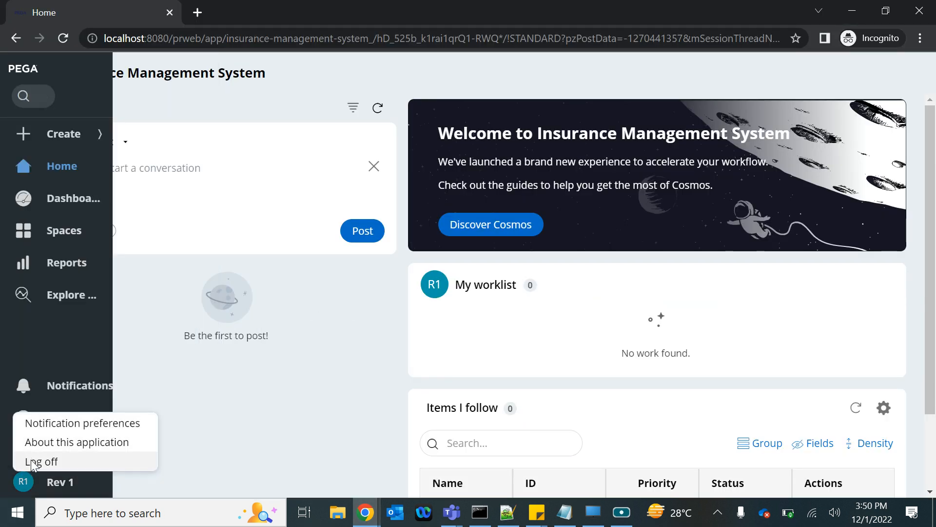
{"action": "left_click", "coordinate": [39, 462]}
Step: Log back in as the first reviewer, entering that operator's user name and account password
{"action": "left_click", "coordinate": [364, 228]}
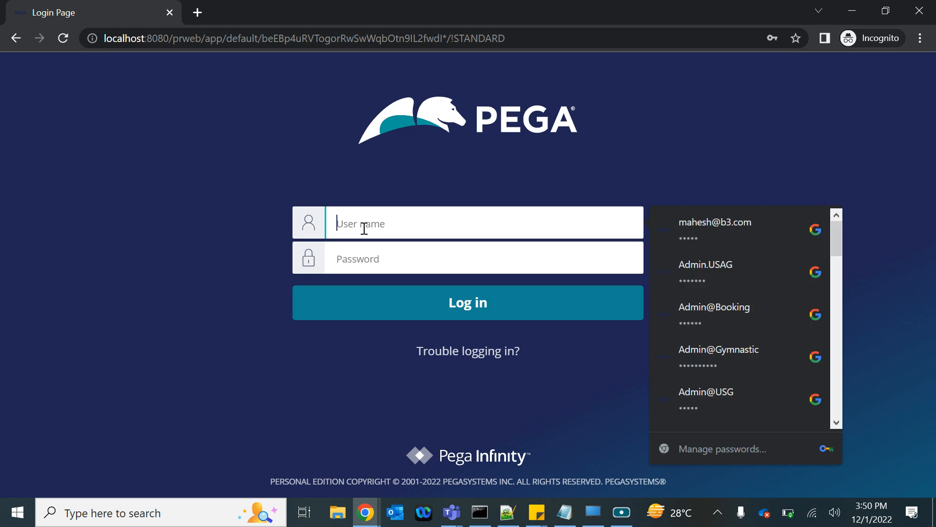
{"action": "type", "text": "ReviewersWB"}
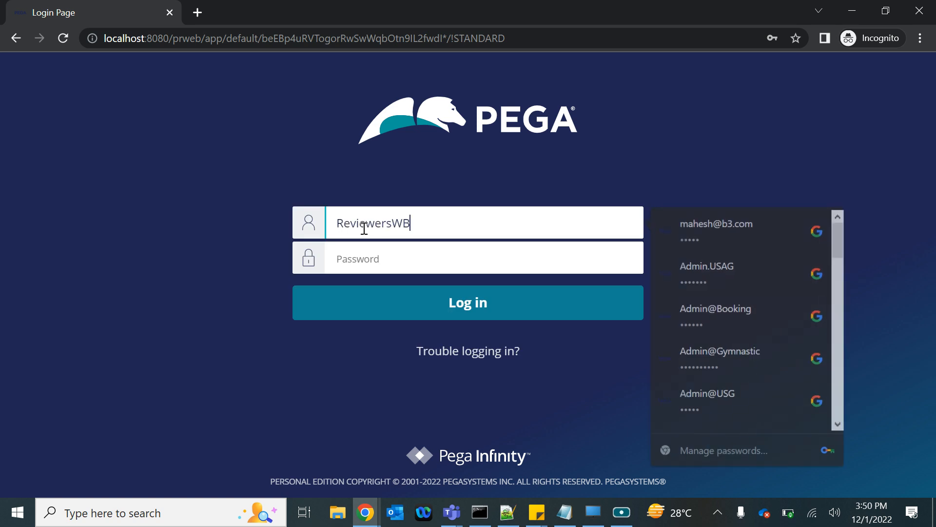
{"action": "key", "text": "ctrl+a"}
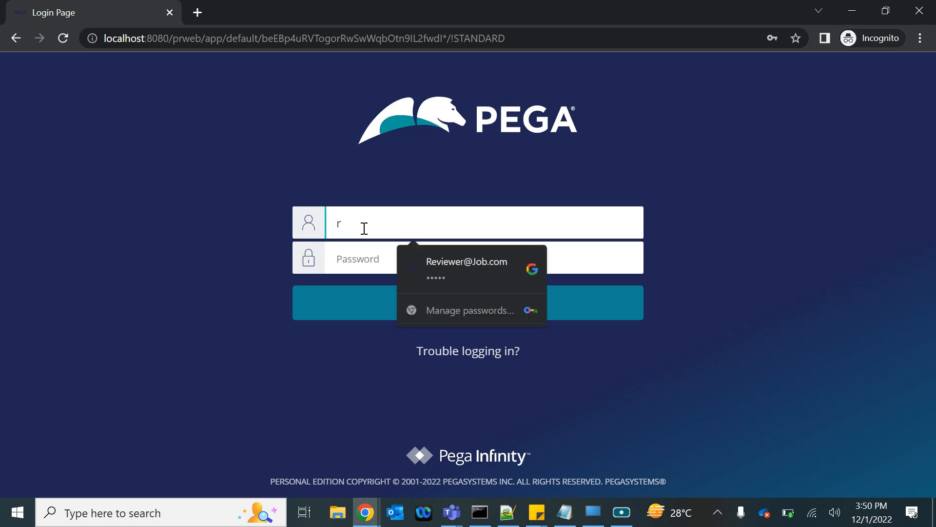
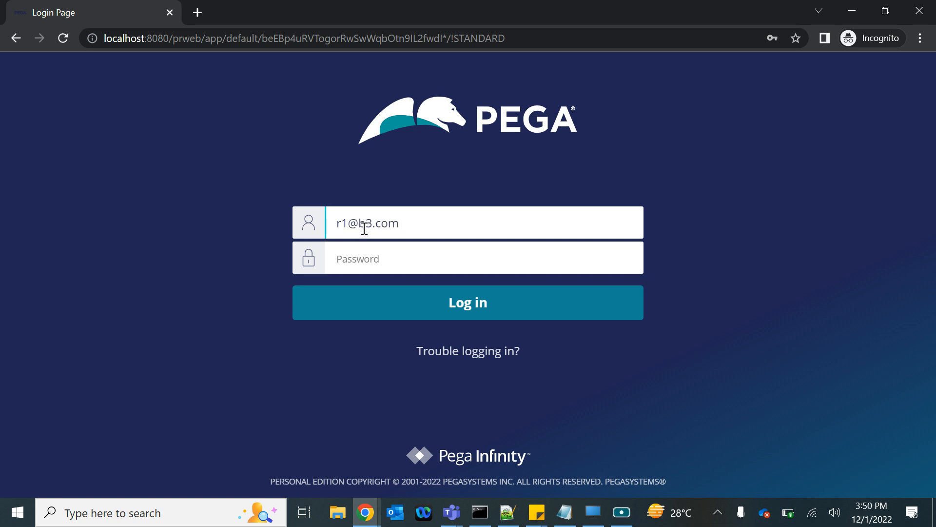
{"action": "type", "text": "r"}
{"action": "triple_click", "coordinate": [389, 230]}
{"action": "left_click", "coordinate": [433, 309]}
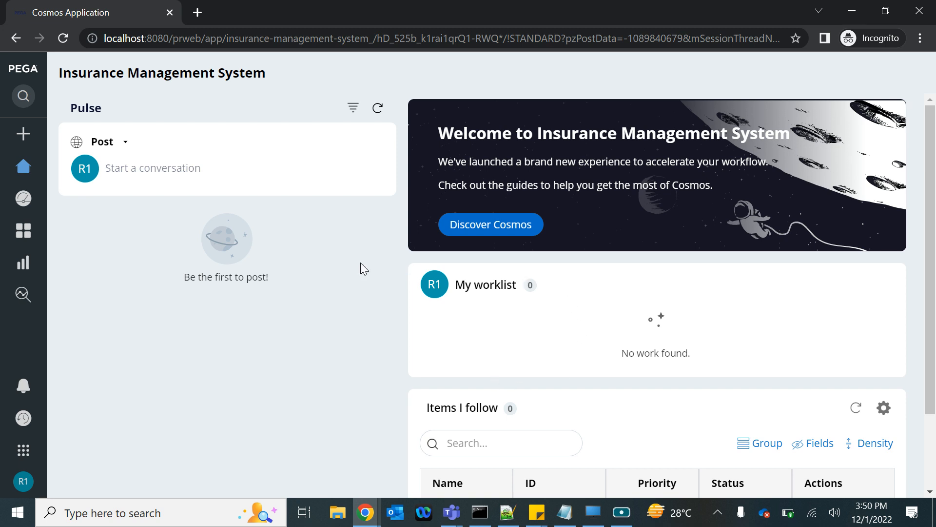
Step: Check the first reviewer's home page for assigned work and open the Dashboard
{"action": "scroll", "coordinate": [577, 293], "scroll_direction": "down", "scroll_amount": 2}
{"action": "scroll", "coordinate": [577, 301], "scroll_direction": "up", "scroll_amount": 2}
{"action": "mouse_move", "coordinate": [21, 168]}
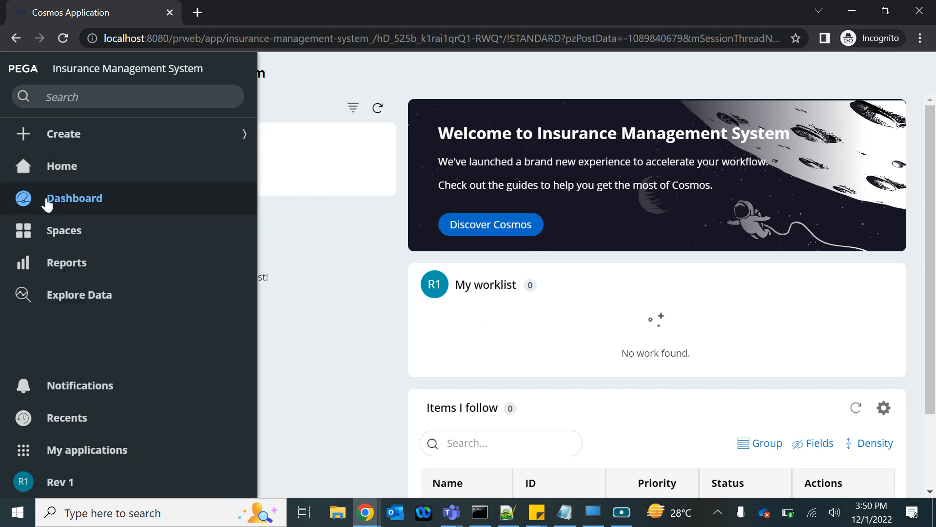
{"action": "left_click", "coordinate": [209, 204]}
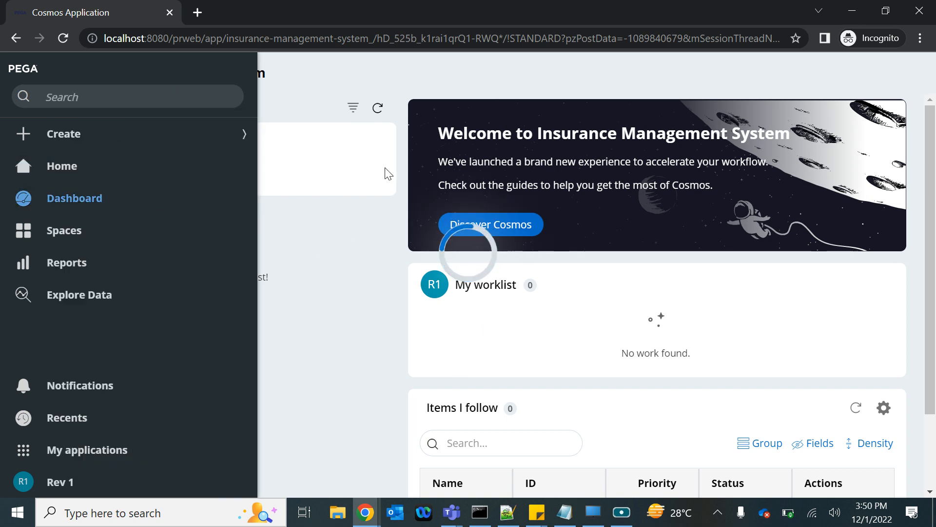
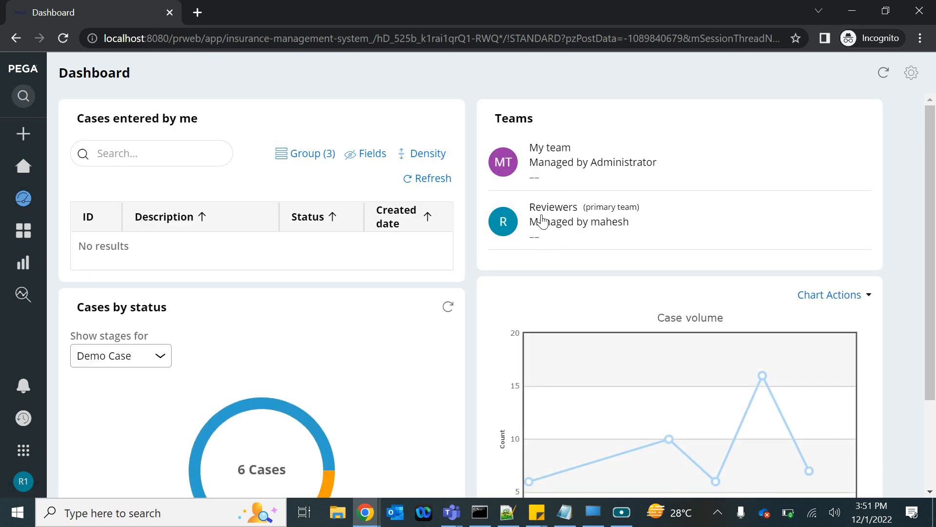
Step: Examine the dashboard widgets, open the Reviewers team, and check its members and the open tasks in the ReviewersWB work queue
{"action": "scroll", "coordinate": [617, 223], "scroll_direction": "down", "scroll_amount": 3}
{"action": "scroll", "coordinate": [617, 223], "scroll_direction": "up", "scroll_amount": 3}
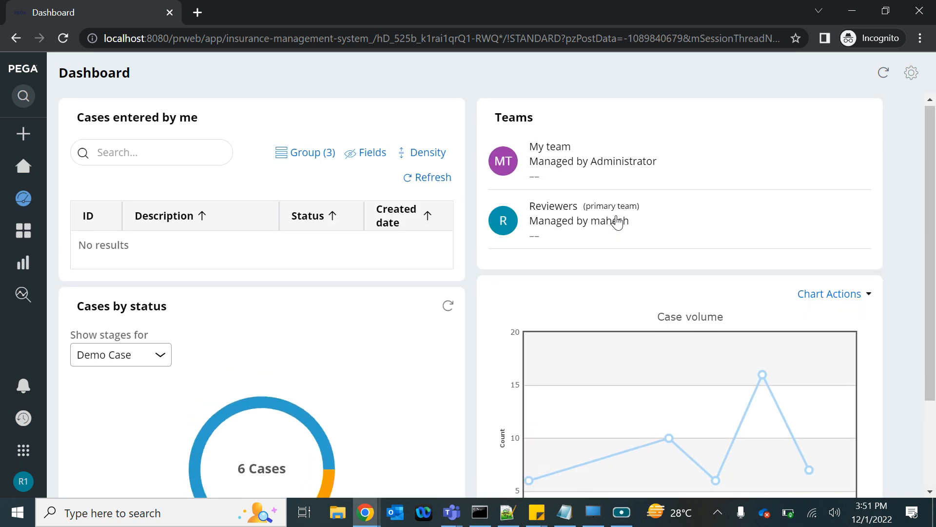
{"action": "scroll", "coordinate": [229, 334], "scroll_direction": "down", "scroll_amount": 2}
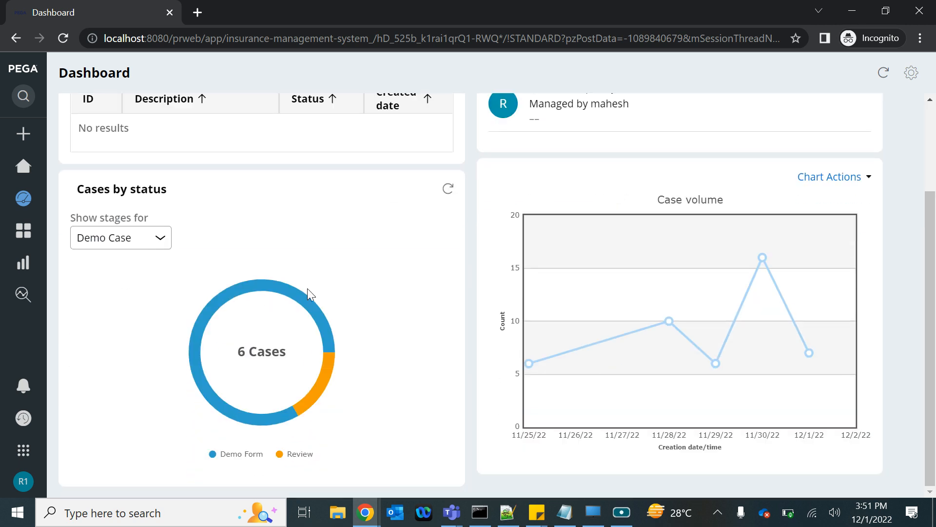
{"action": "scroll", "coordinate": [307, 292], "scroll_direction": "up", "scroll_amount": 2}
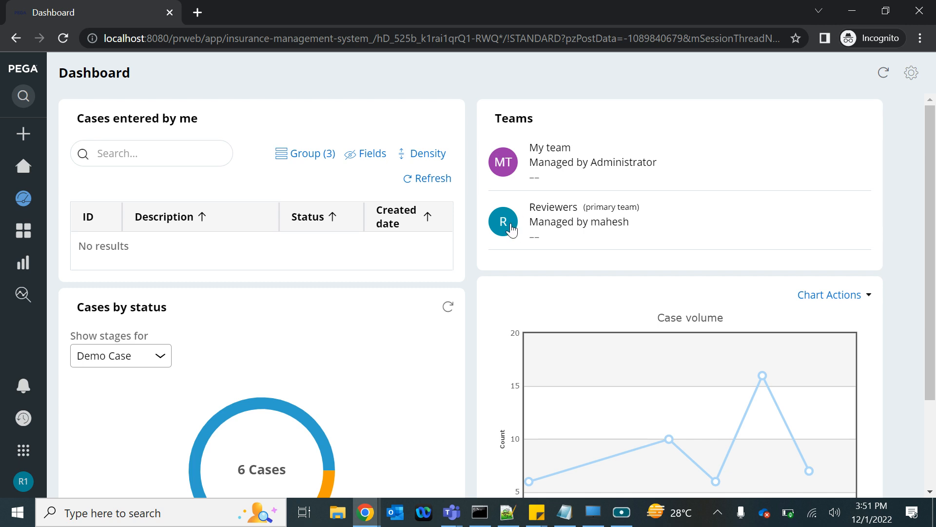
{"action": "triple_click", "coordinate": [551, 216]}
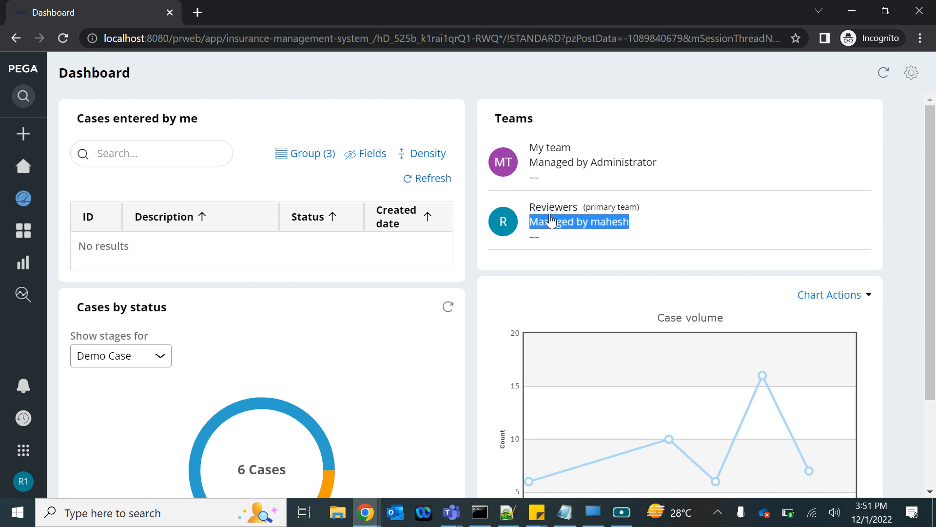
{"action": "left_click", "coordinate": [502, 218]}
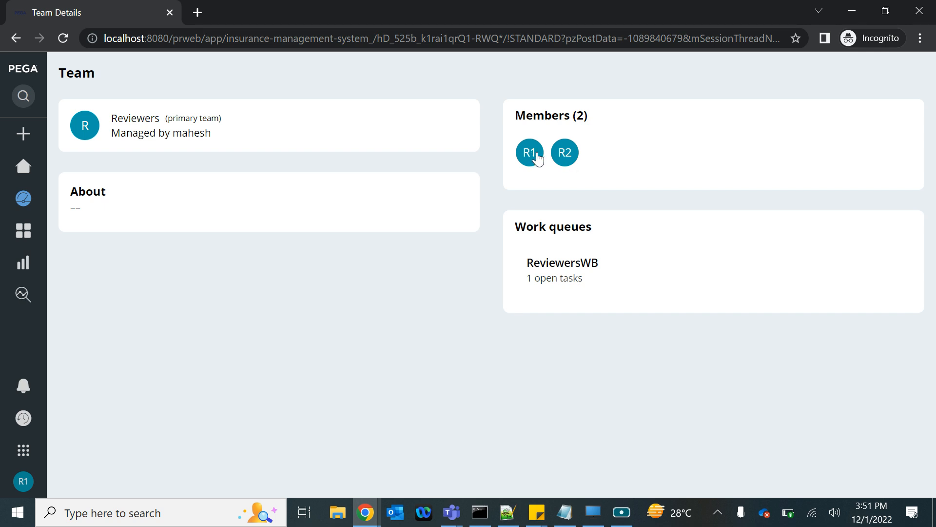
{"action": "double_click", "coordinate": [554, 282]}
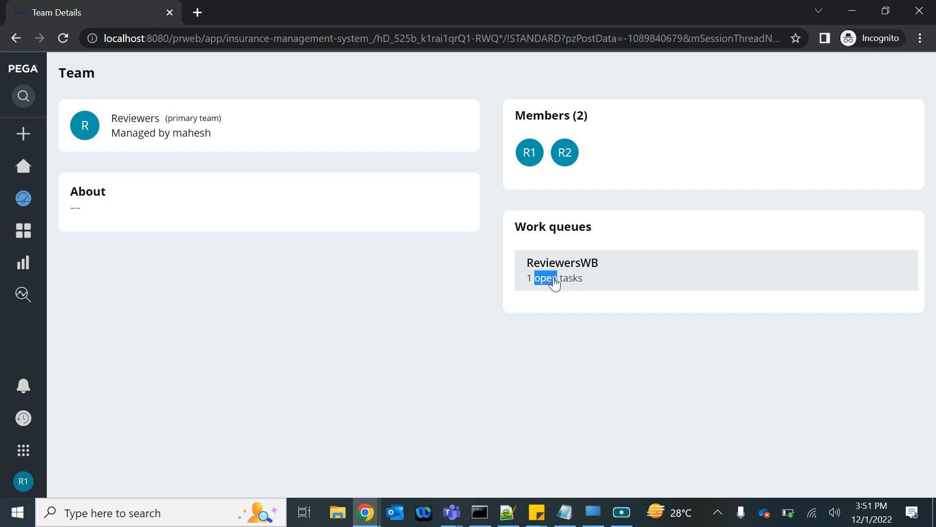
{"action": "double_click", "coordinate": [568, 278]}
{"action": "double_click", "coordinate": [551, 265]}
{"action": "double_click", "coordinate": [551, 278]}
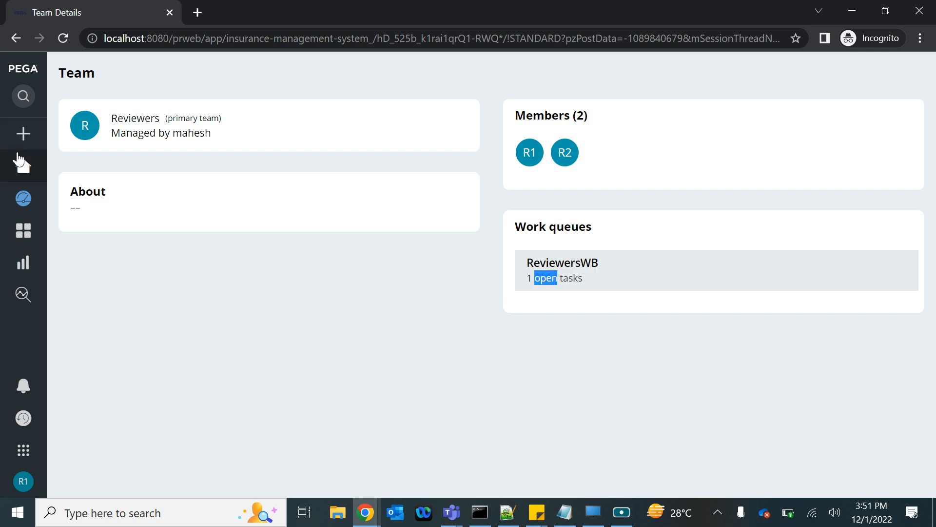
Step: Return to the Dashboard, start editing its layout, and remove the Case volume report widget from Slot 2
{"action": "mouse_move", "coordinate": [16, 157]}
{"action": "left_click", "coordinate": [28, 197]}
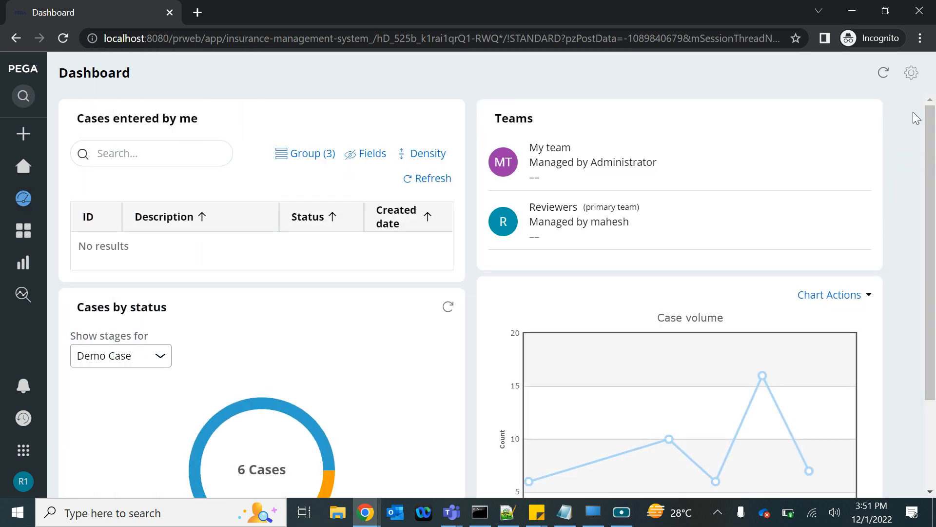
{"action": "left_click", "coordinate": [912, 74]}
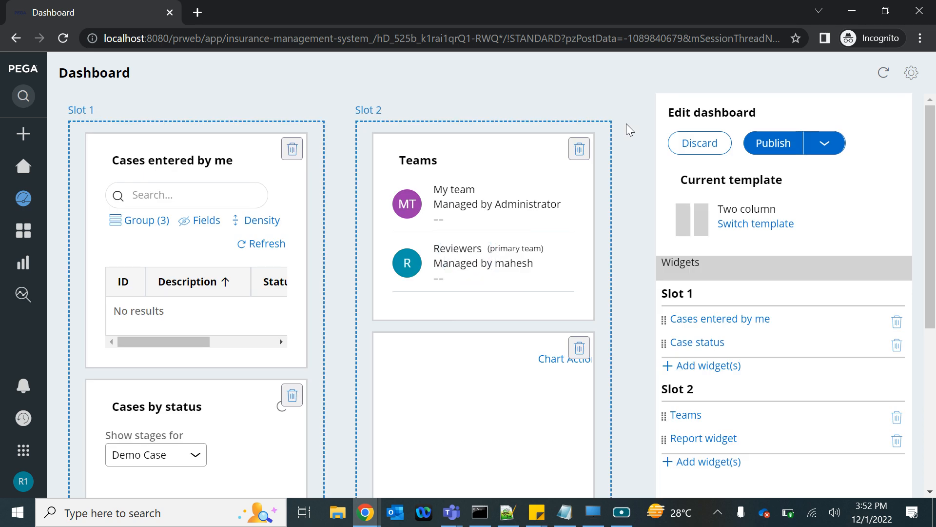
{"action": "scroll", "coordinate": [626, 124], "scroll_direction": "down", "scroll_amount": 2}
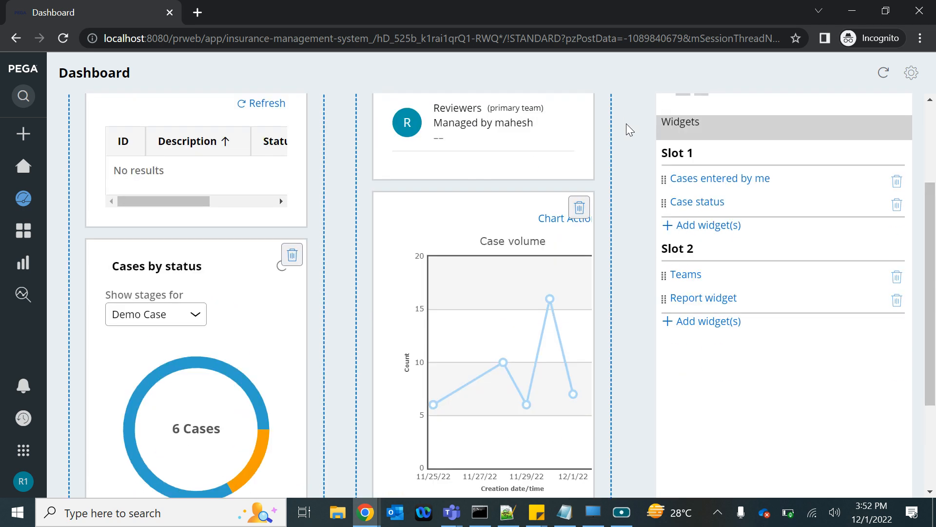
{"action": "scroll", "coordinate": [493, 178], "scroll_direction": "up", "scroll_amount": 2}
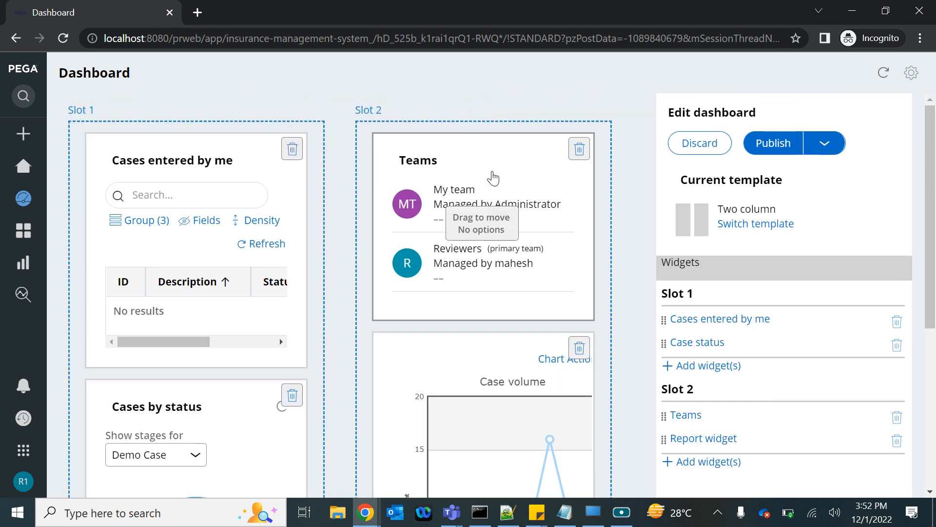
{"action": "scroll", "coordinate": [567, 281], "scroll_direction": "down", "scroll_amount": 2}
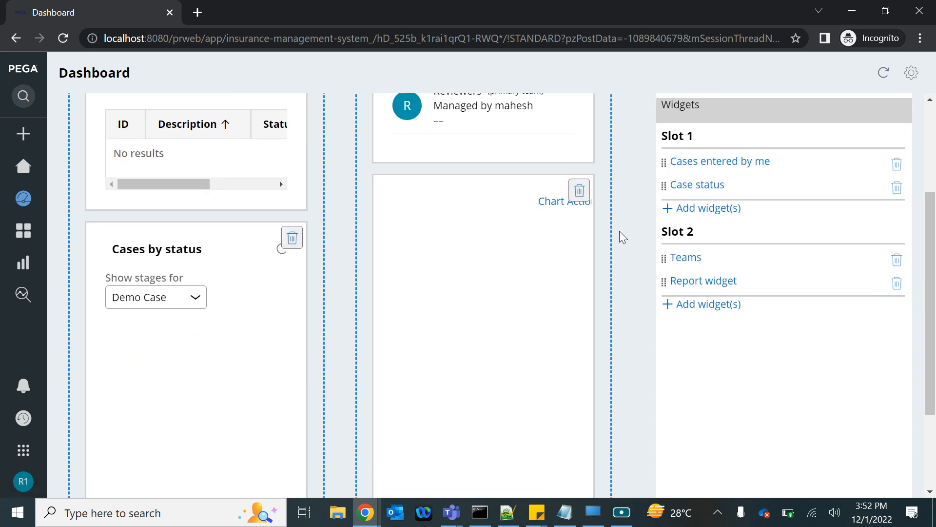
{"action": "left_click", "coordinate": [581, 191]}
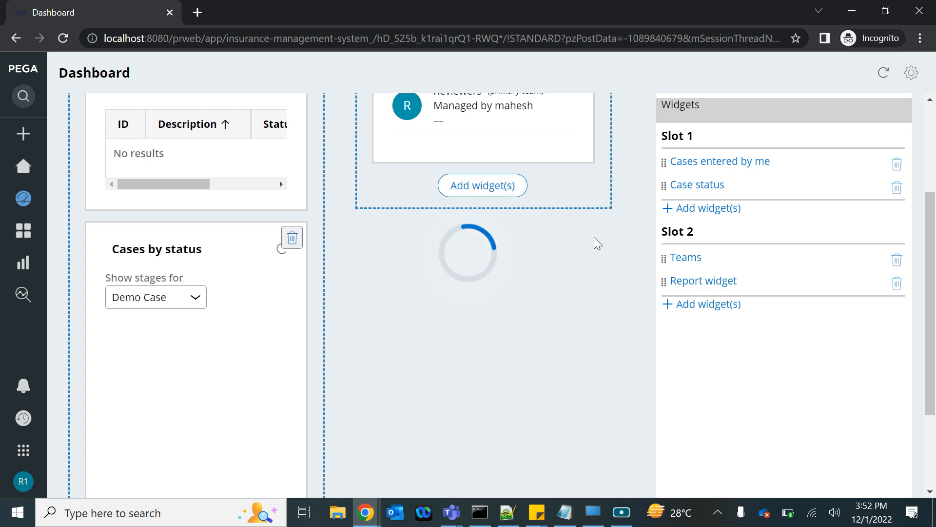
Step: Add the Team work list widget to Slot 2 below the Teams widget
{"action": "left_click", "coordinate": [474, 277]}
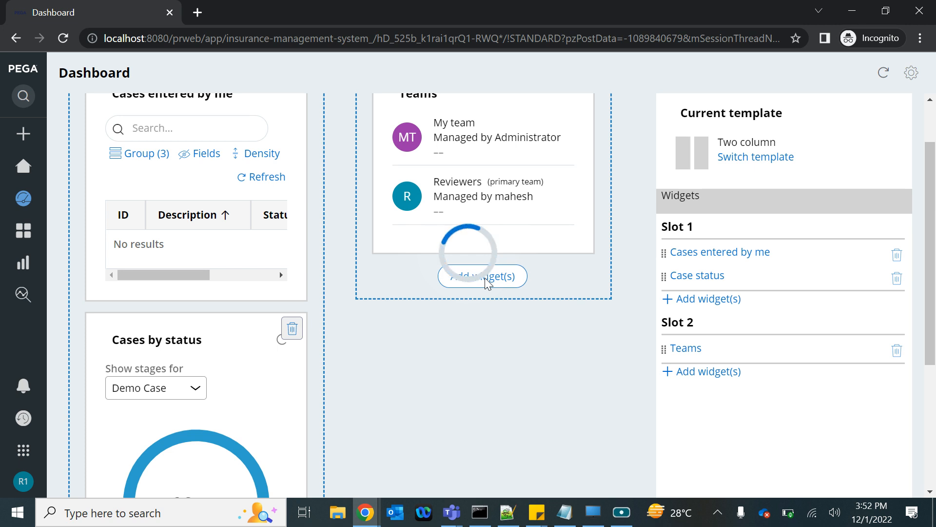
{"action": "scroll", "coordinate": [386, 337], "scroll_direction": "down", "scroll_amount": 6}
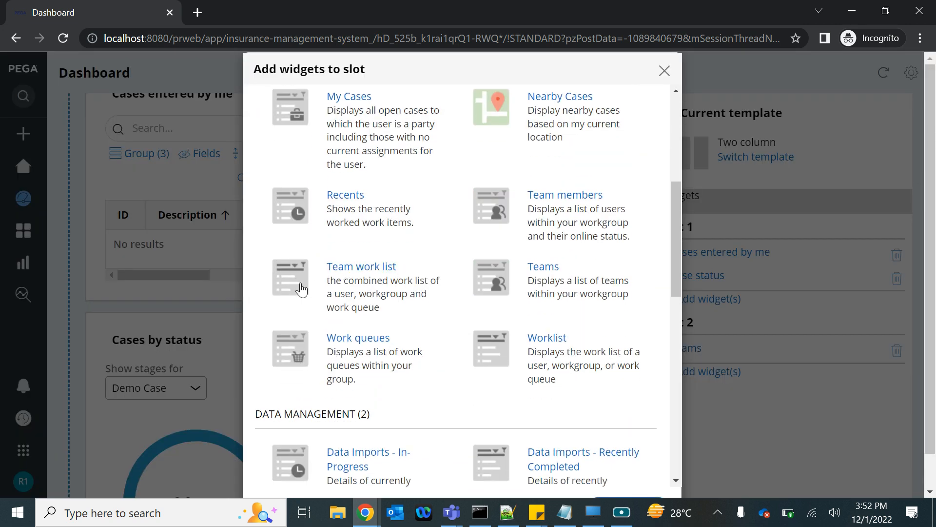
{"action": "scroll", "coordinate": [463, 461], "scroll_direction": "down", "scroll_amount": 10}
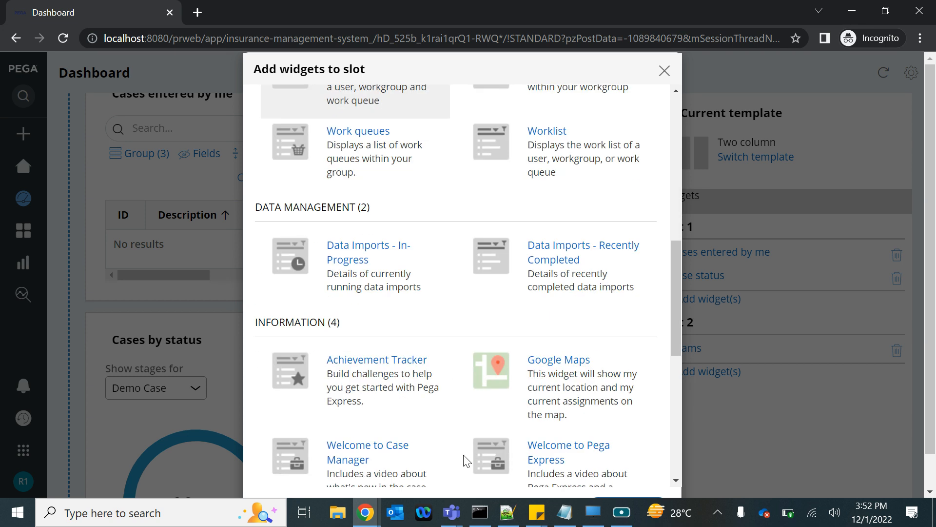
{"action": "scroll", "coordinate": [561, 465], "scroll_direction": "down", "scroll_amount": 1}
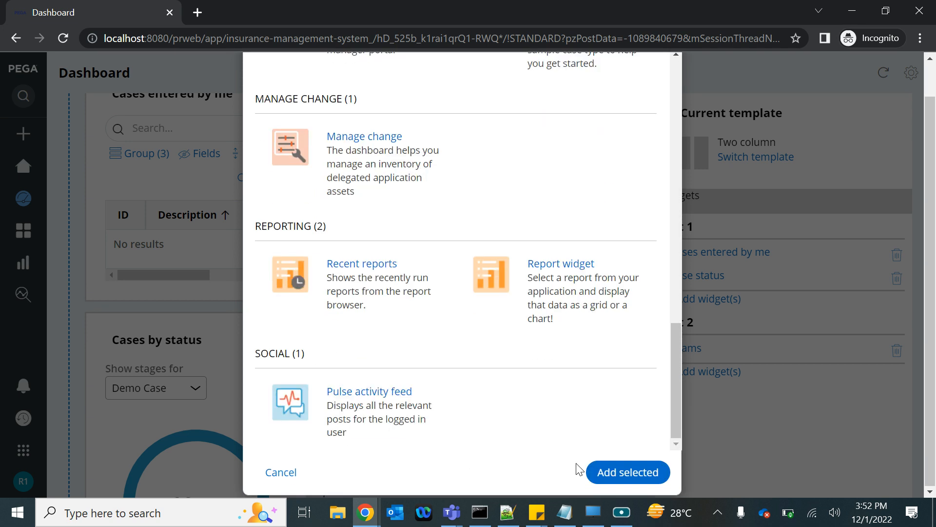
{"action": "left_click", "coordinate": [626, 478]}
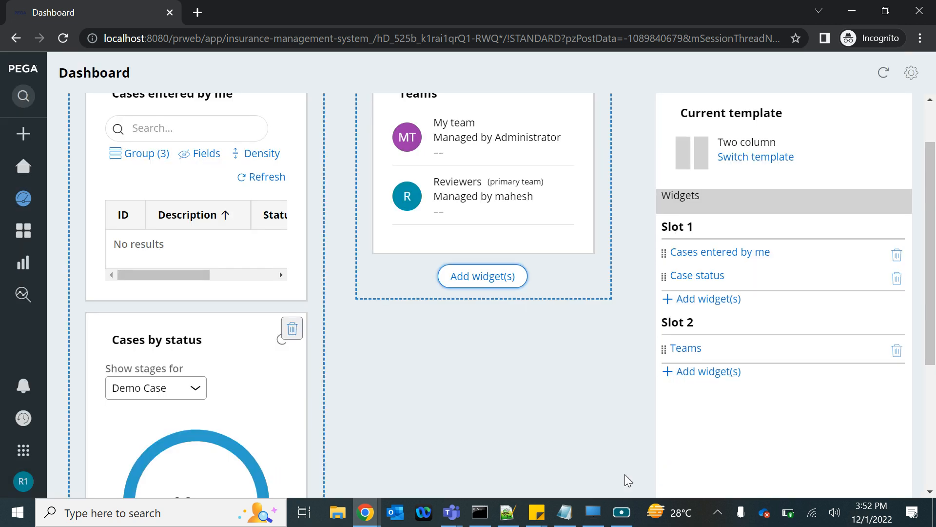
Step: Review and publish the edited dashboard, and switch its worklist widget to the ReviewersWB work queue
{"action": "scroll", "coordinate": [625, 480], "scroll_direction": "down", "scroll_amount": 3}
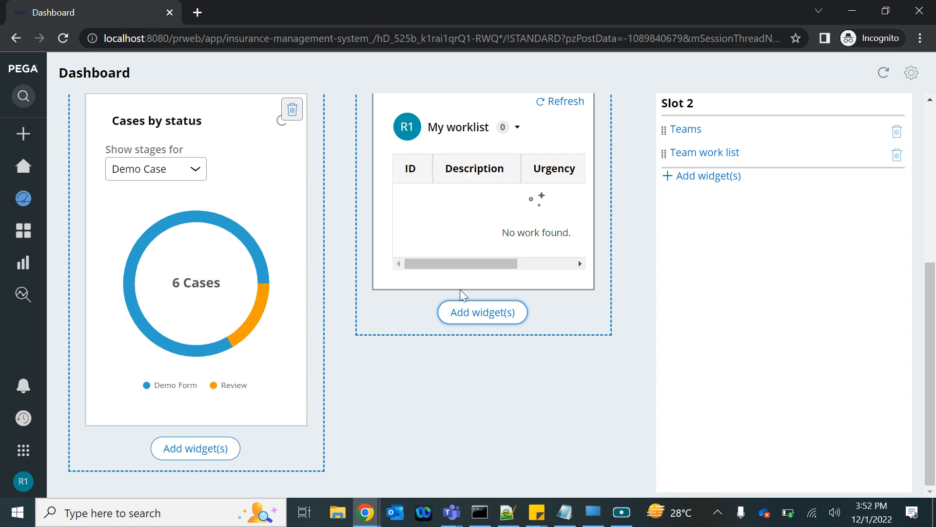
{"action": "scroll", "coordinate": [460, 289], "scroll_direction": "up", "scroll_amount": 2}
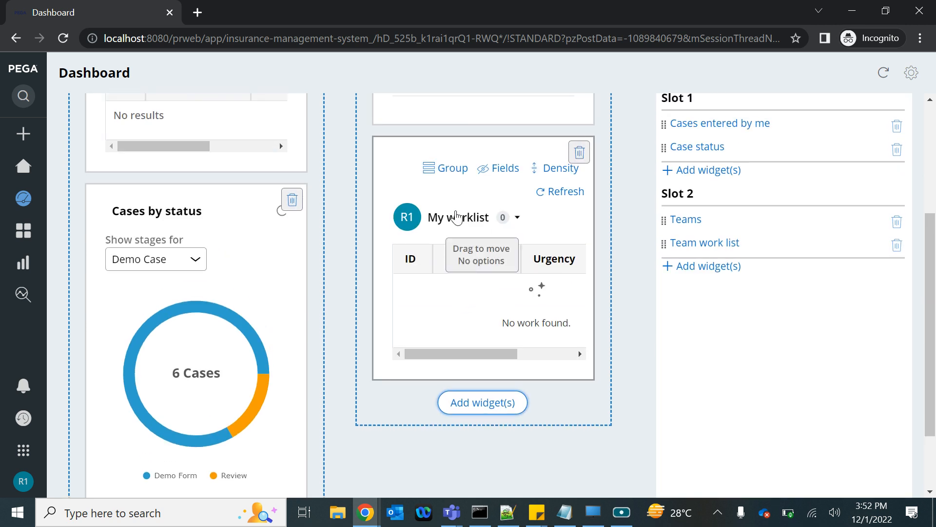
{"action": "scroll", "coordinate": [509, 288], "scroll_direction": "up", "scroll_amount": 2}
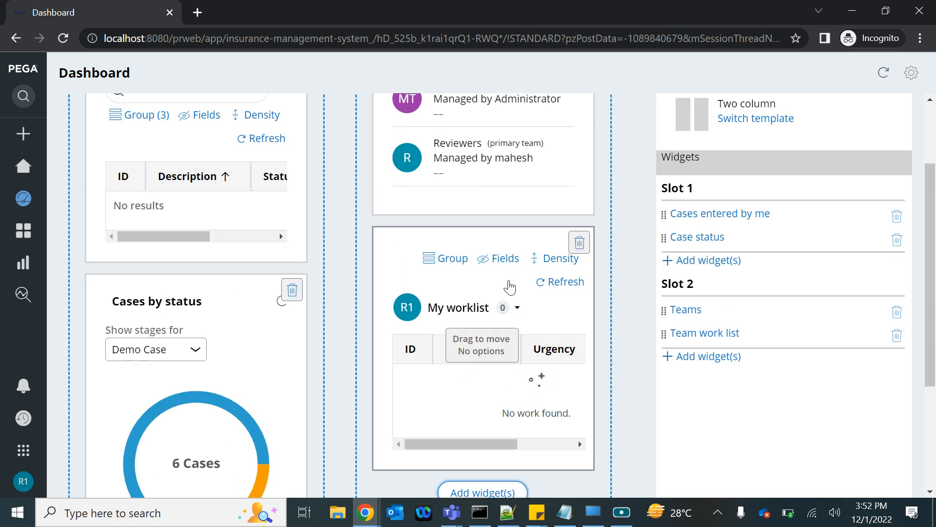
{"action": "scroll", "coordinate": [510, 288], "scroll_direction": "down", "scroll_amount": 3}
{"action": "scroll", "coordinate": [509, 288], "scroll_direction": "up", "scroll_amount": 5}
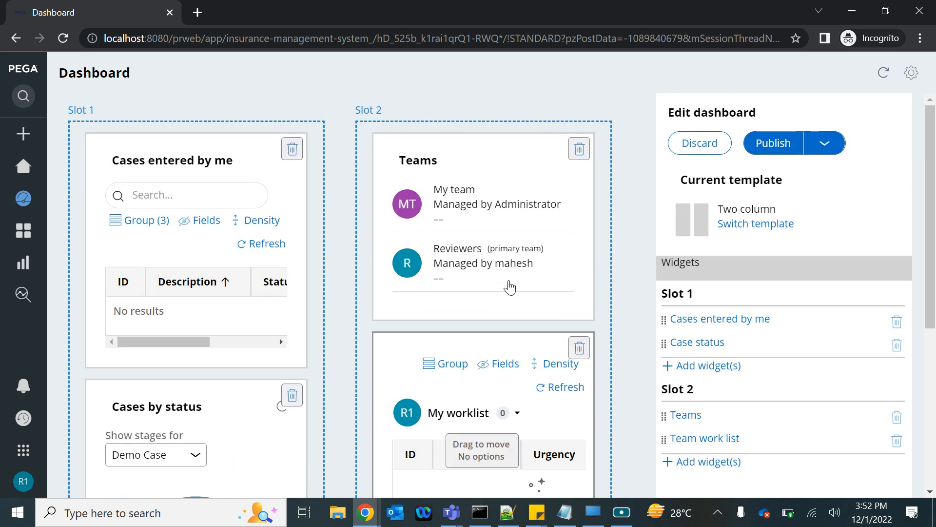
{"action": "scroll", "coordinate": [525, 345], "scroll_direction": "down", "scroll_amount": 4}
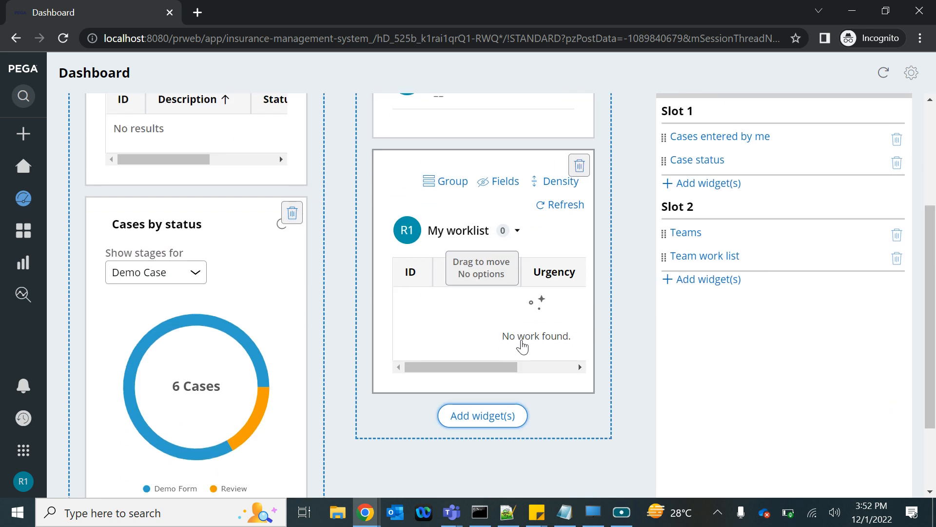
{"action": "scroll", "coordinate": [522, 345], "scroll_direction": "up", "scroll_amount": 4}
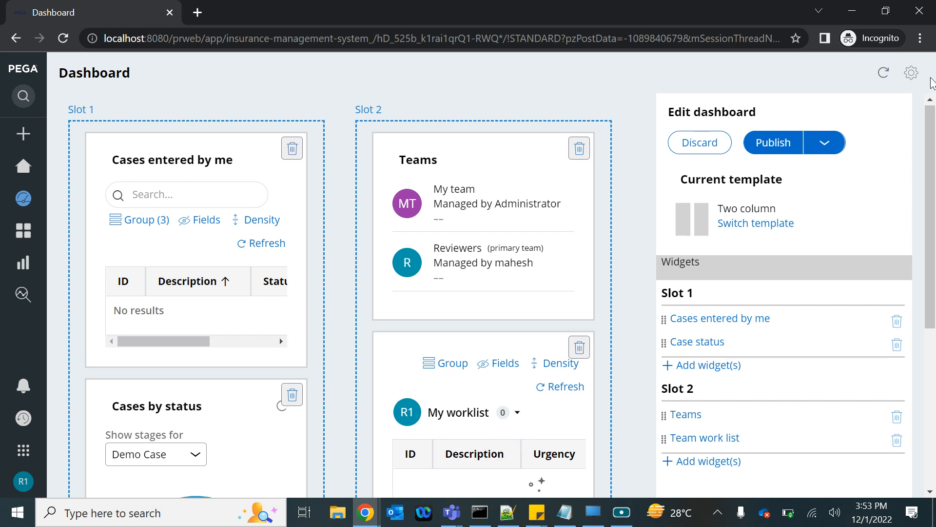
{"action": "left_click", "coordinate": [784, 148]}
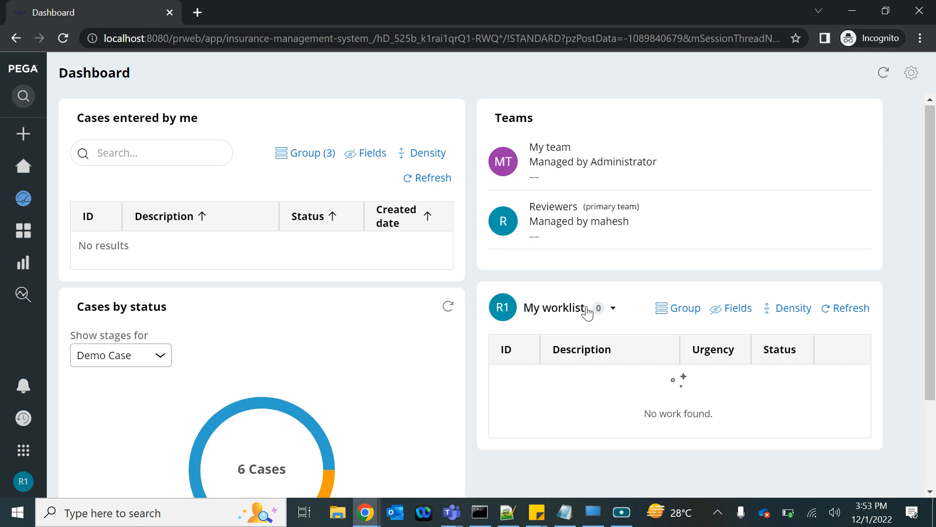
{"action": "left_click", "coordinate": [613, 308]}
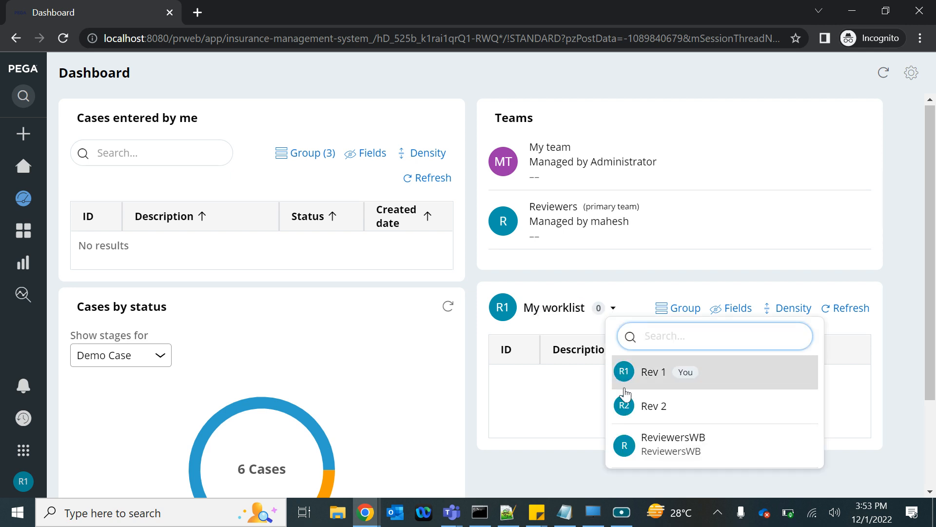
{"action": "left_click", "coordinate": [638, 445]}
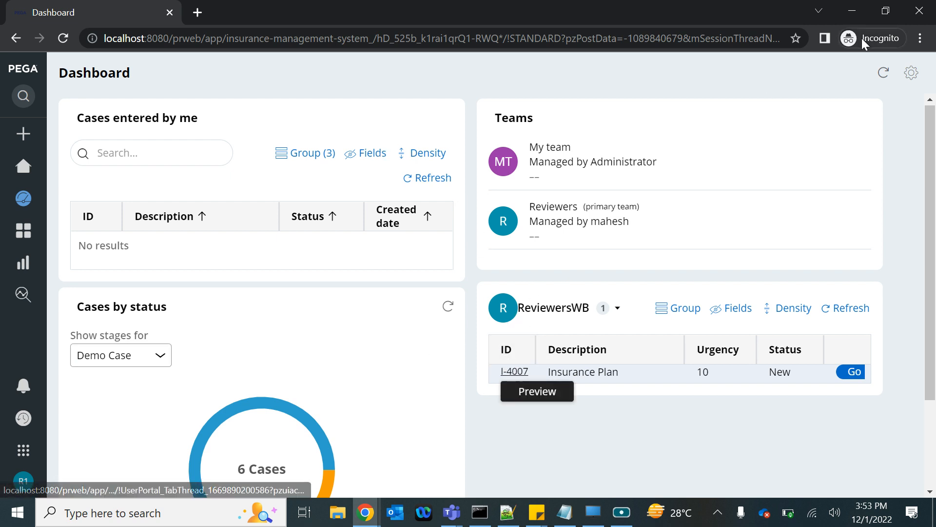
Step: Log the first reviewer off the Insurance Management System portal
{"action": "left_click", "coordinate": [24, 481]}
{"action": "left_click", "coordinate": [22, 464]}
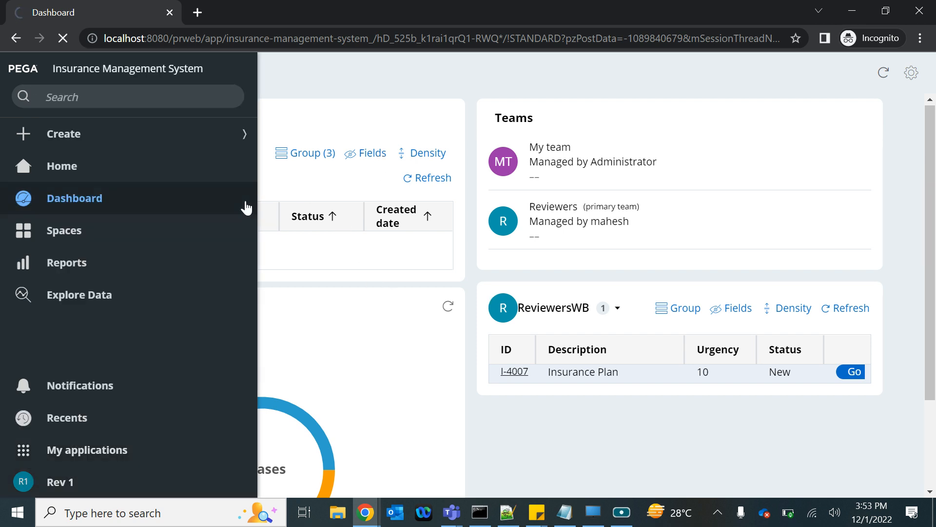
{"action": "left_click", "coordinate": [852, 372]}
Step: Log in as the second reviewer, entering that operator's user name and account password
{"action": "left_click", "coordinate": [347, 233]}
{"action": "key", "text": "ctrl+v"}
{"action": "left_click", "coordinate": [350, 223]}
{"action": "key", "text": "BackSpace"}
{"action": "type", "text": "2"}
{"action": "left_click", "coordinate": [351, 259]}
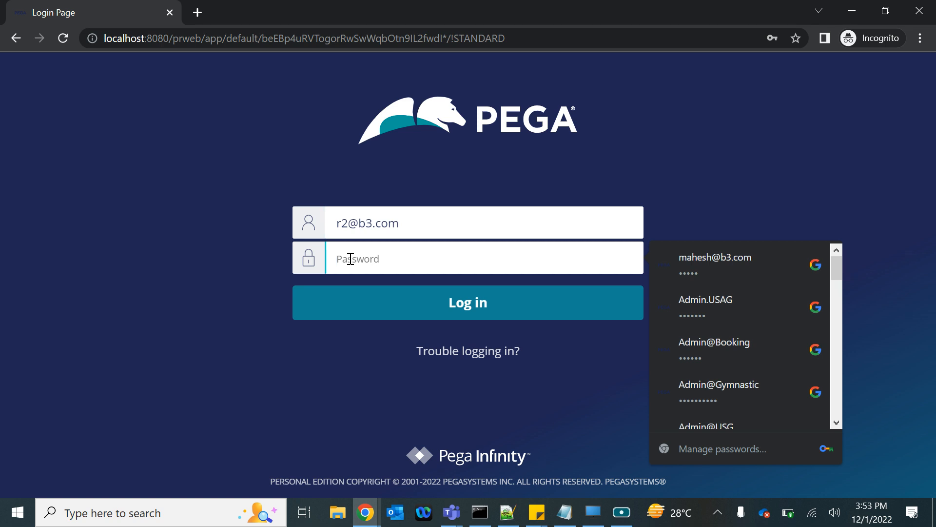
{"action": "type", "text": "rules"}
{"action": "key", "text": "Return"}
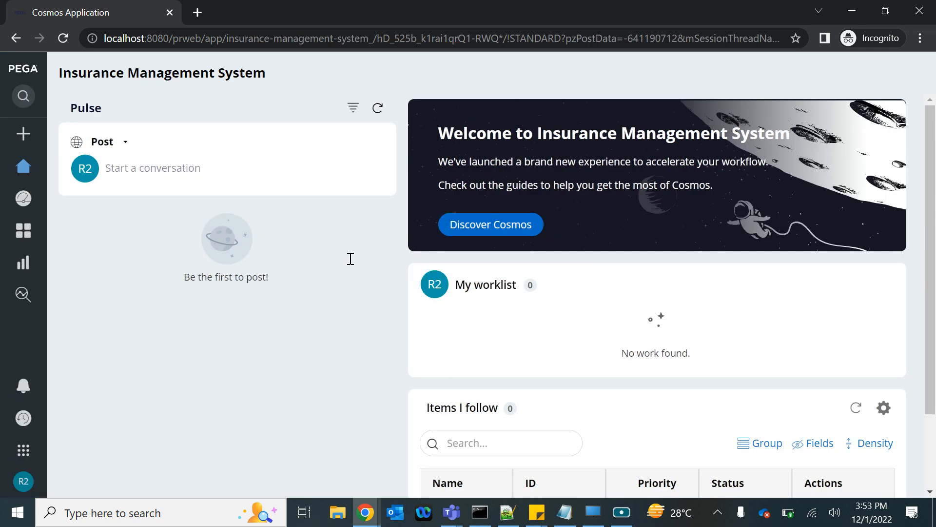
Step: Open the second reviewer's Dashboard for editing and remove the Case volume report widget from Slot 2
{"action": "mouse_move", "coordinate": [15, 168]}
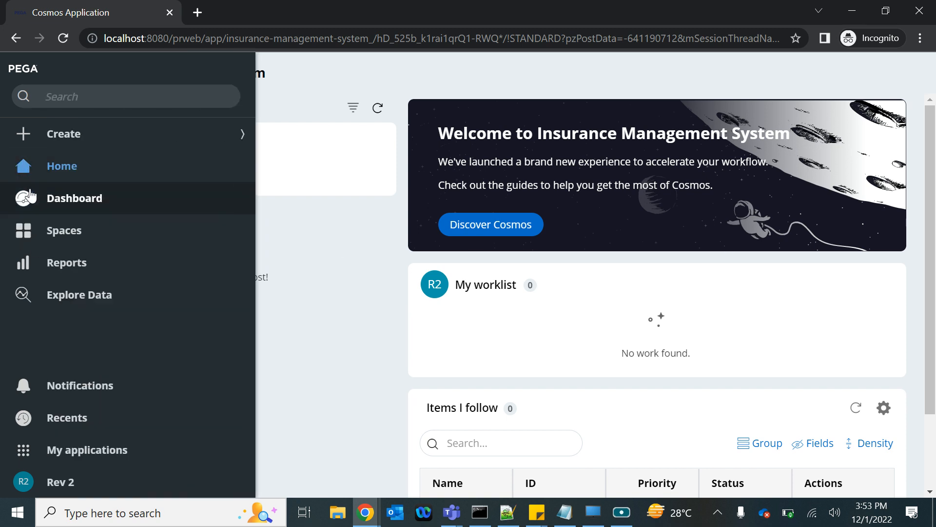
{"action": "left_click", "coordinate": [30, 195]}
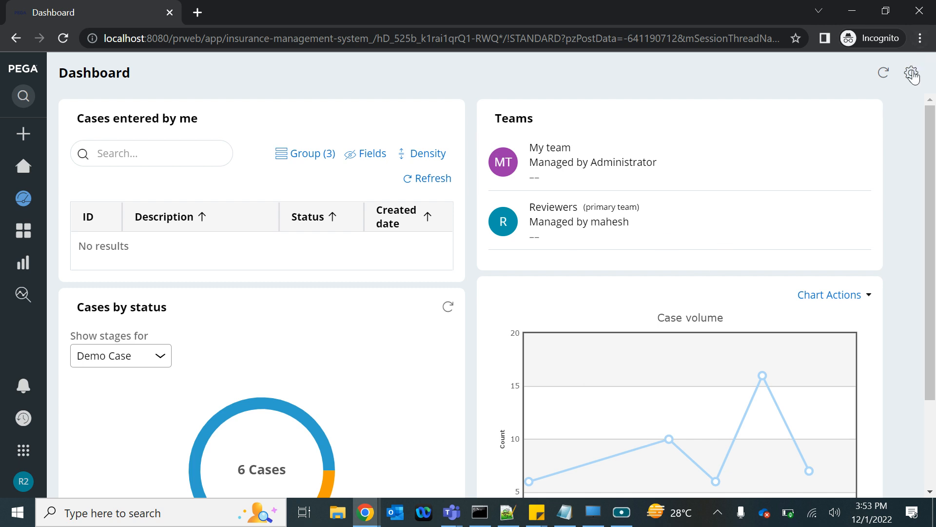
{"action": "left_click", "coordinate": [882, 72]}
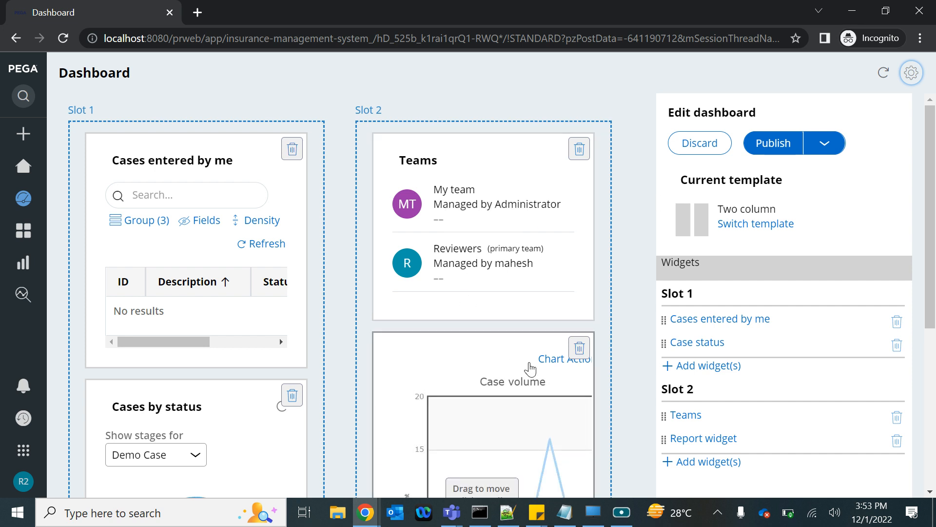
{"action": "scroll", "coordinate": [530, 369], "scroll_direction": "down", "scroll_amount": 1}
{"action": "left_click", "coordinate": [580, 310]}
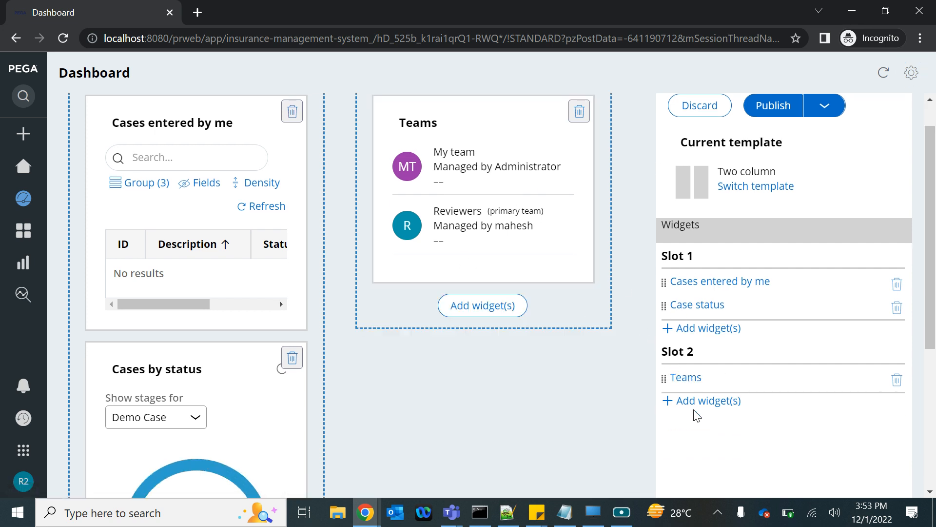
Step: Add the Team work list widget to Slot 2 of the second reviewer's dashboard and publish the dashboard
{"action": "left_click", "coordinate": [724, 401]}
{"action": "scroll", "coordinate": [449, 294], "scroll_direction": "down", "scroll_amount": 8}
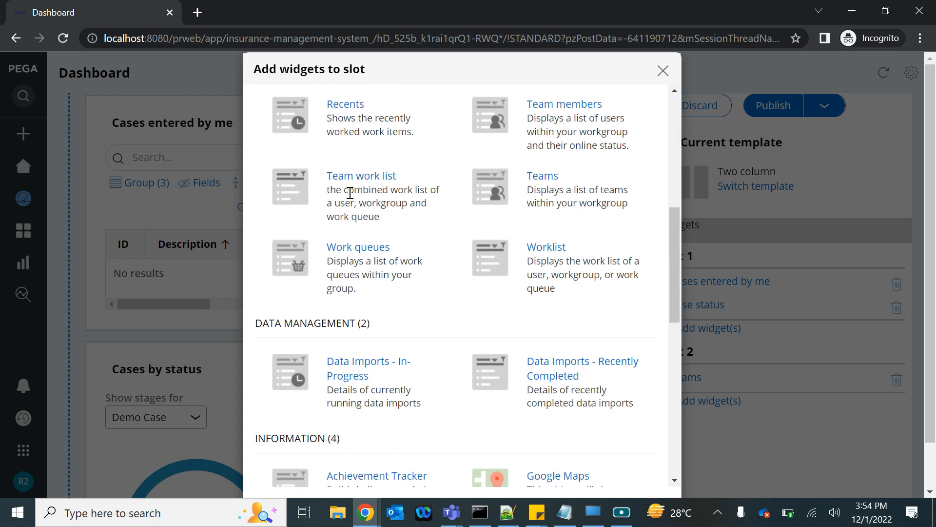
{"action": "scroll", "coordinate": [493, 309], "scroll_direction": "down", "scroll_amount": 10}
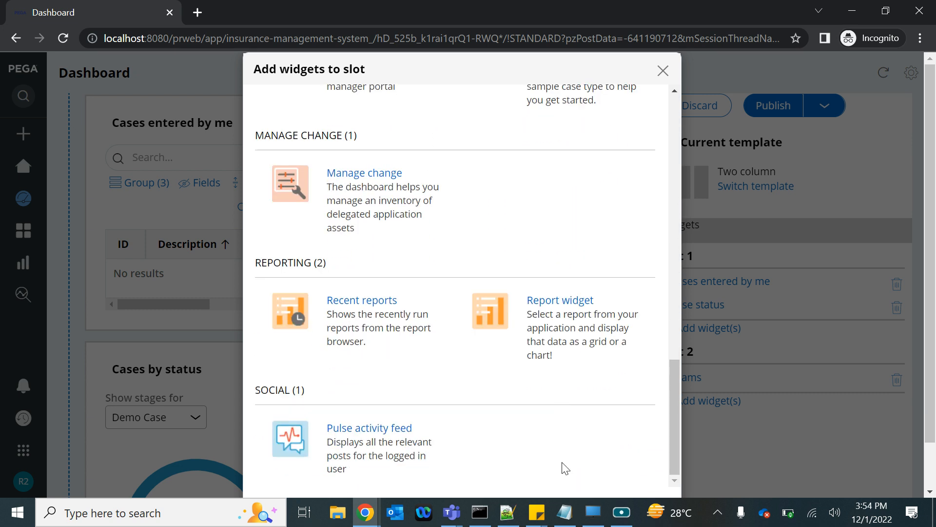
{"action": "scroll", "coordinate": [566, 456], "scroll_direction": "down", "scroll_amount": 2}
{"action": "left_click", "coordinate": [611, 469]}
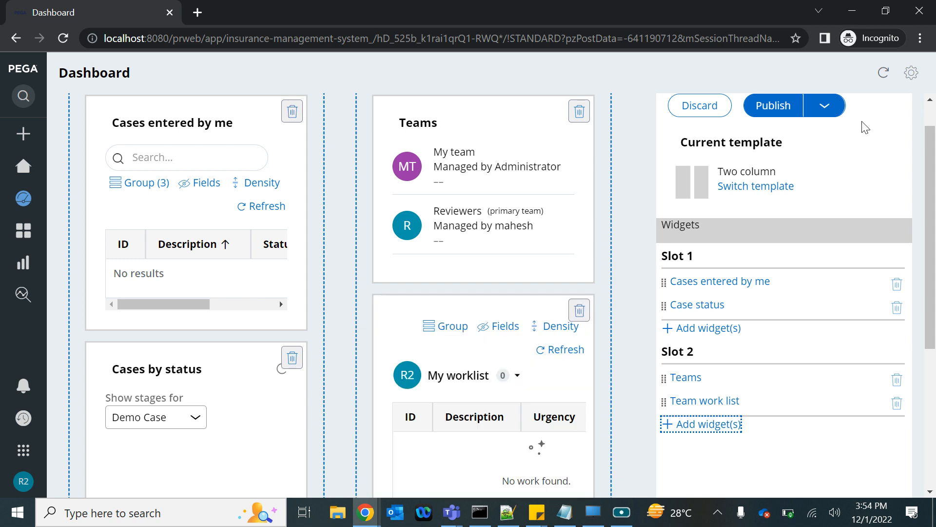
{"action": "left_click", "coordinate": [774, 106]}
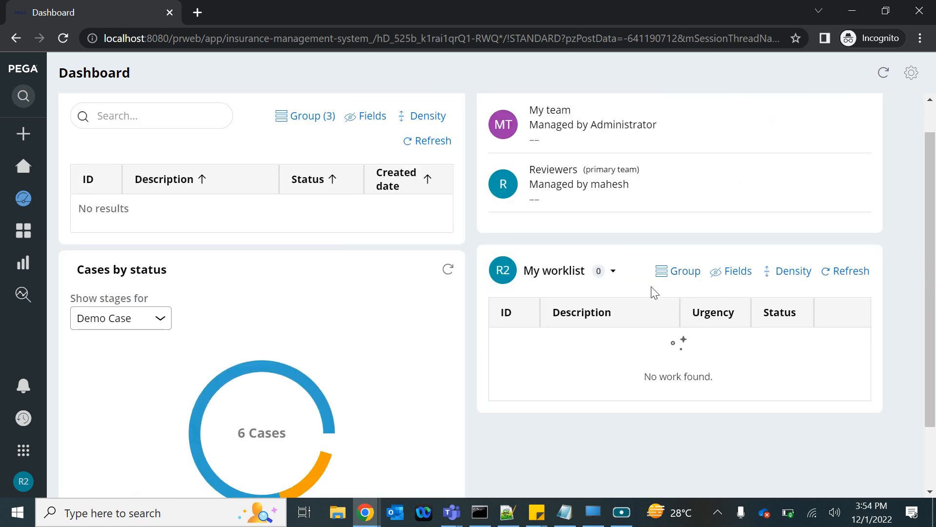
Step: Switch the worklist widget to the ReviewersWB work queue and compare its case ID with the submitted Insurance Plan case in Dev Studio
{"action": "left_click", "coordinate": [614, 272]}
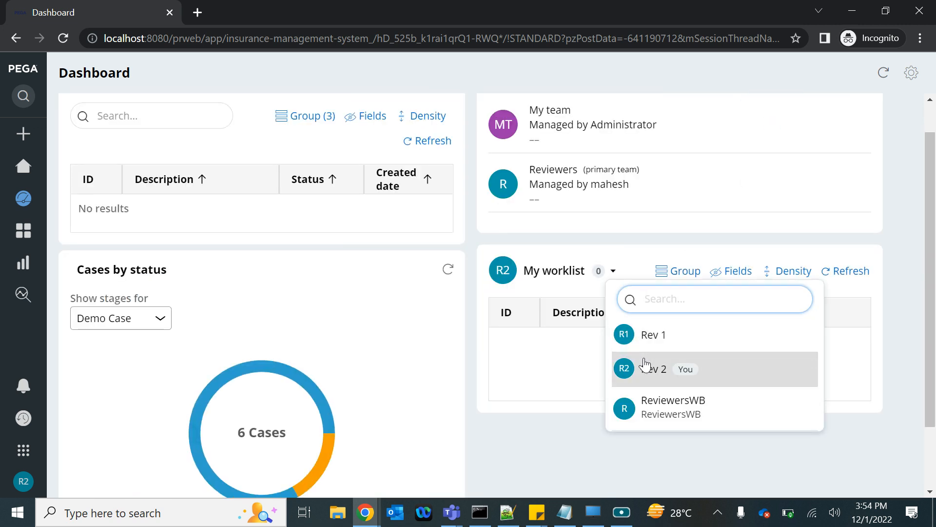
{"action": "left_click", "coordinate": [644, 410]}
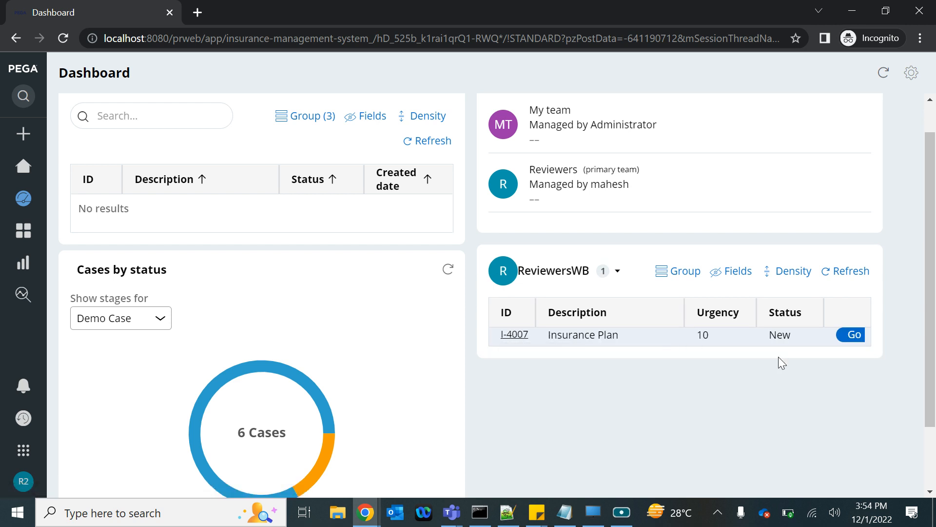
{"action": "mouse_move", "coordinate": [369, 521]}
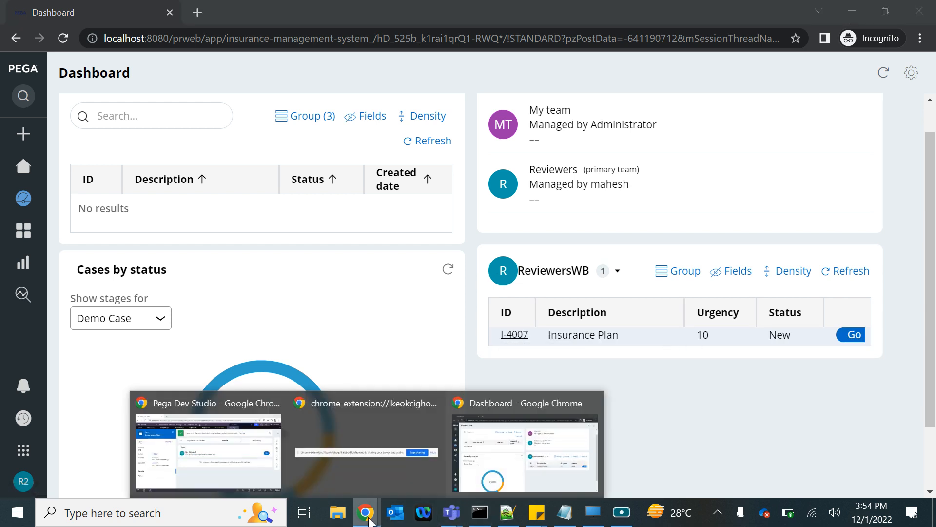
{"action": "left_click", "coordinate": [212, 467]}
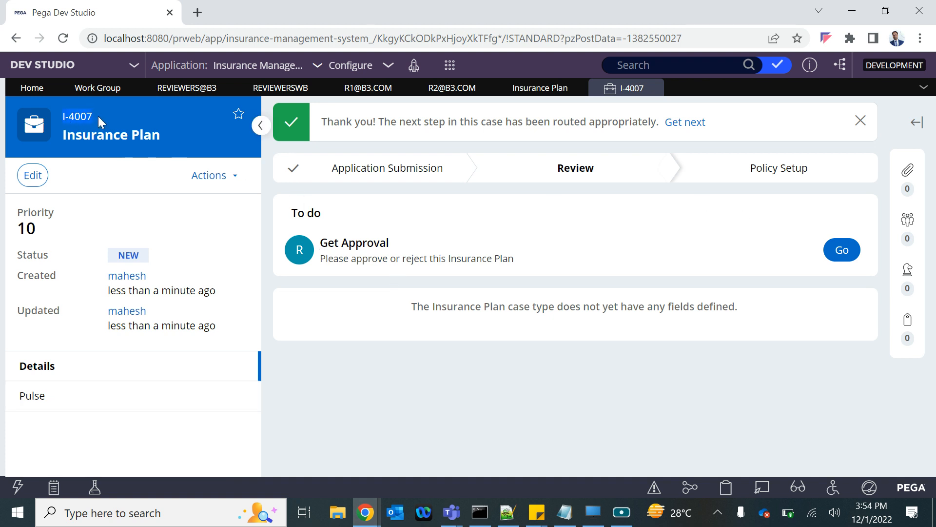
{"action": "key", "text": "alt+Tab"}
Step: Open and approve Insurance Plan case I-4007 as the second reviewer, and recheck the ReviewersWB work queue on the Dashboard
{"action": "left_click", "coordinate": [854, 335]}
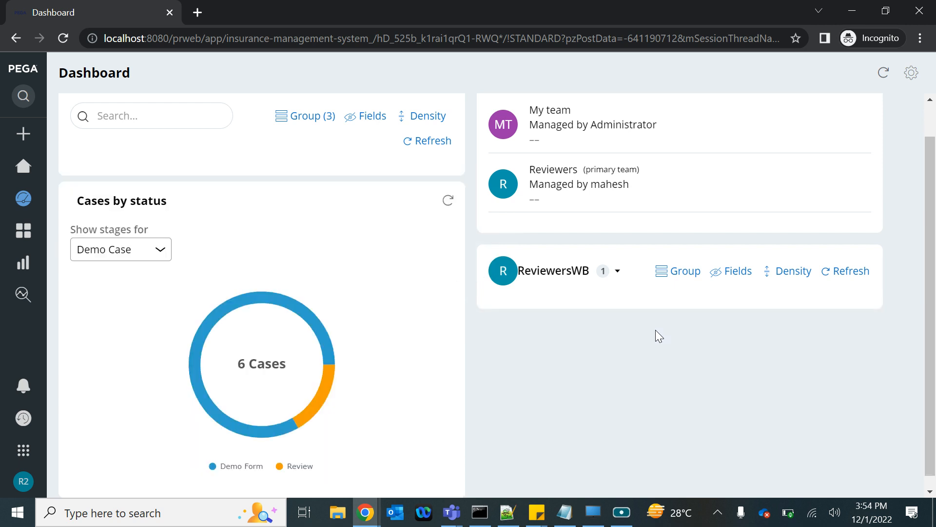
{"action": "left_click", "coordinate": [824, 266]}
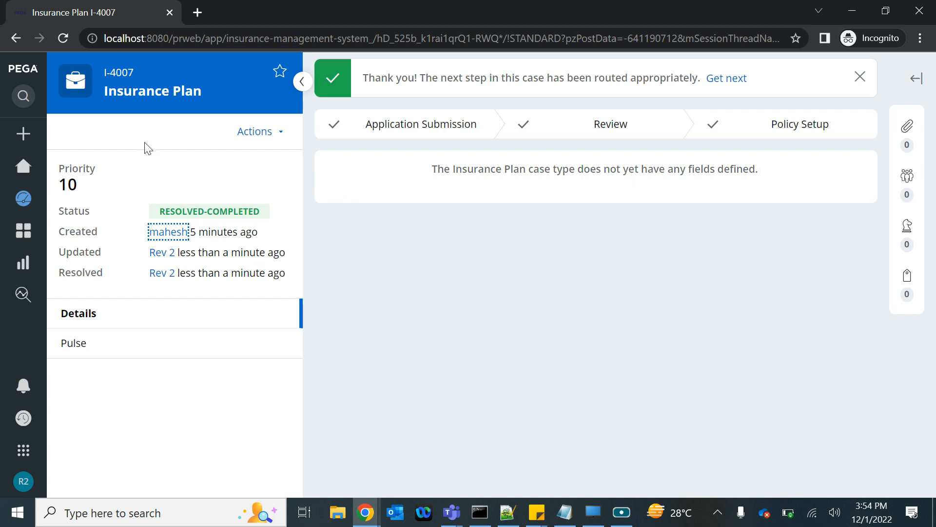
{"action": "left_click", "coordinate": [23, 200]}
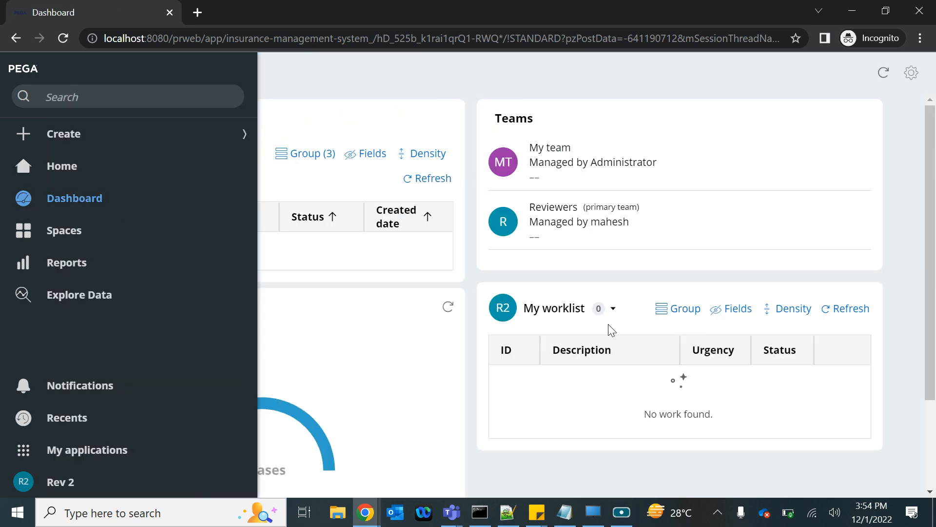
{"action": "left_click", "coordinate": [608, 309]}
{"action": "left_click", "coordinate": [581, 438]}
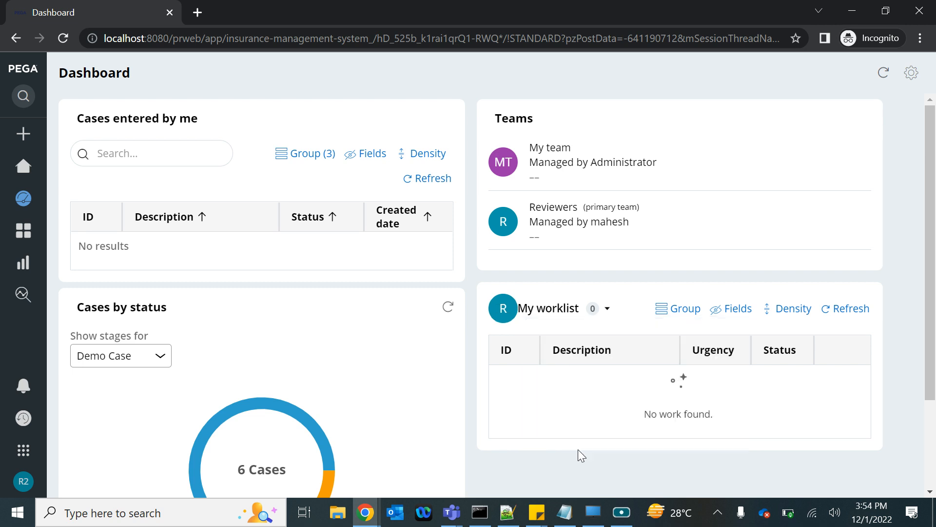
Step: Log the second reviewer off and log in as the first reviewer, entering that operator's user name and account password
{"action": "left_click", "coordinate": [23, 483]}
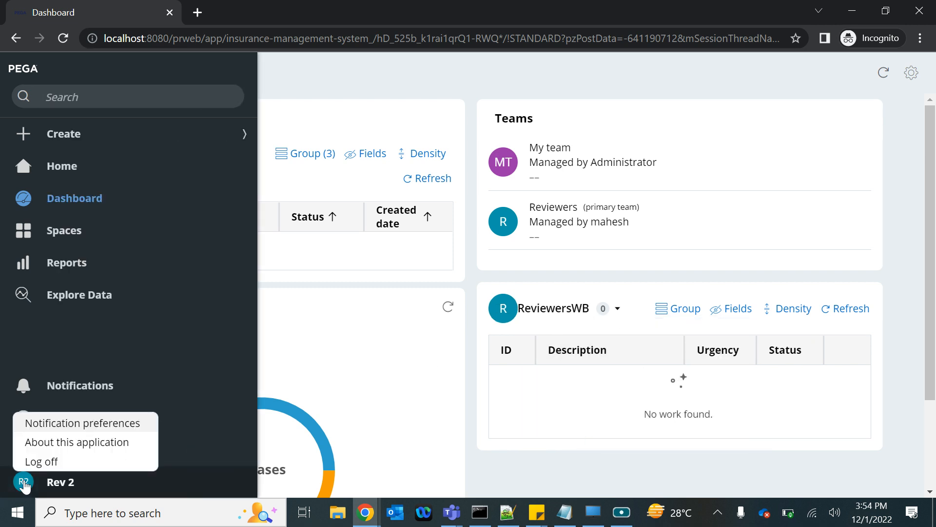
{"action": "left_click", "coordinate": [29, 461]}
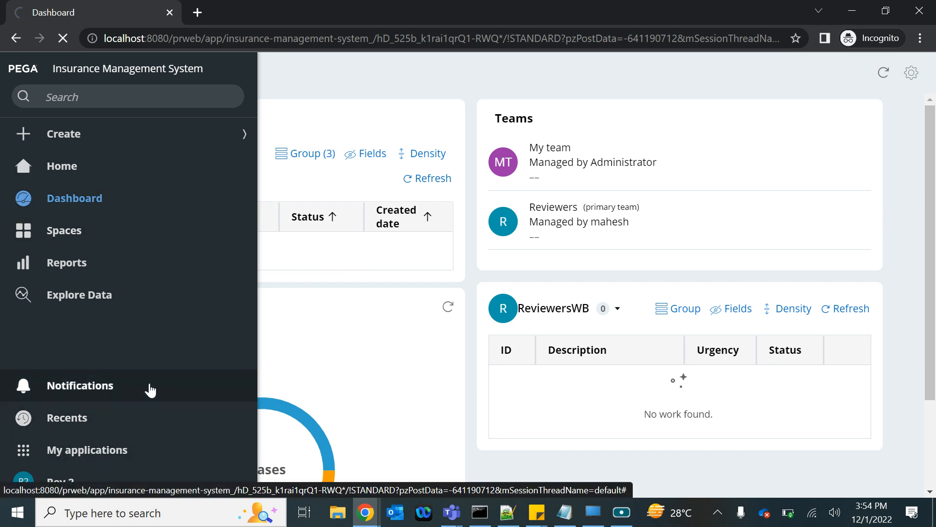
{"action": "key", "text": "ctrl+v"}
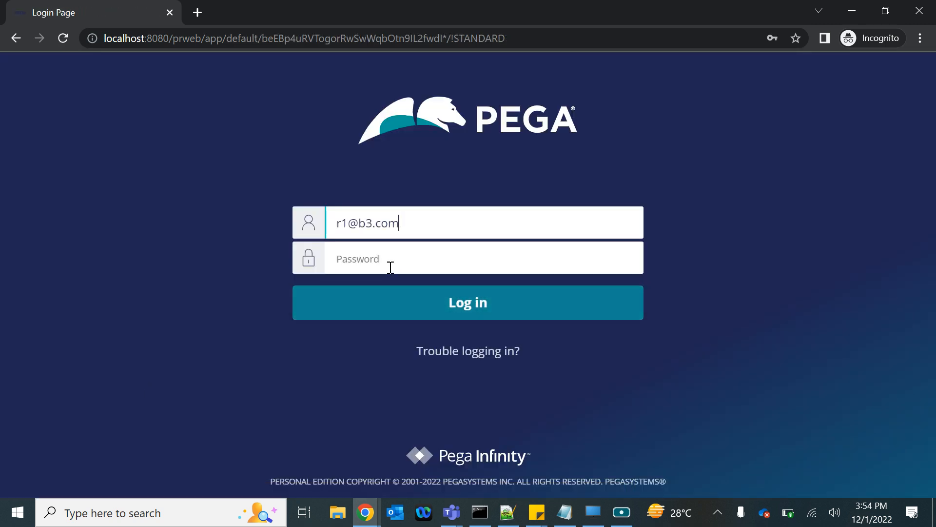
{"action": "left_click", "coordinate": [347, 259]}
{"action": "type", "text": "ru"}
{"action": "key", "text": "BackSpace"}
{"action": "key", "text": "BackSpace"}
{"action": "type", "text": "rules"}
{"action": "key", "text": "Return"}
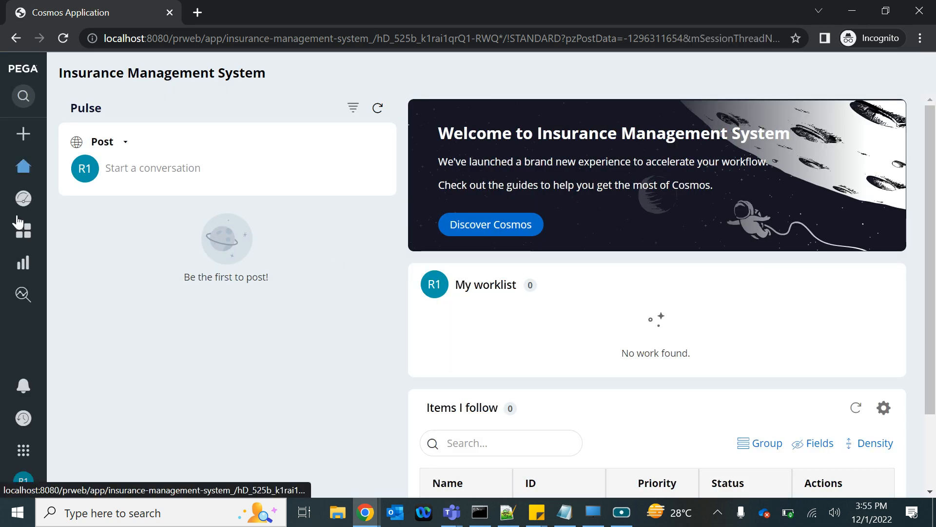
Step: Open the first reviewer's Dashboard and check the ReviewersWB work queue in its worklist widget
{"action": "left_click", "coordinate": [45, 198]}
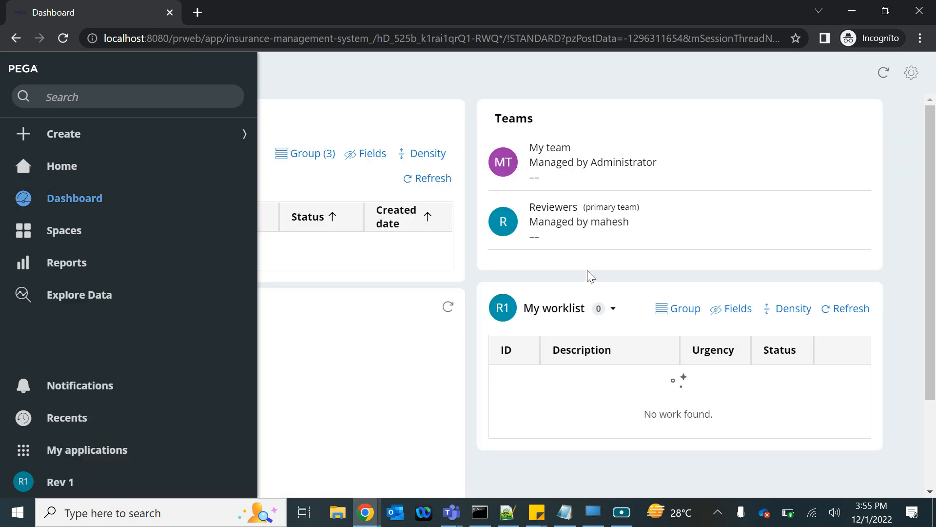
{"action": "left_click", "coordinate": [612, 310]}
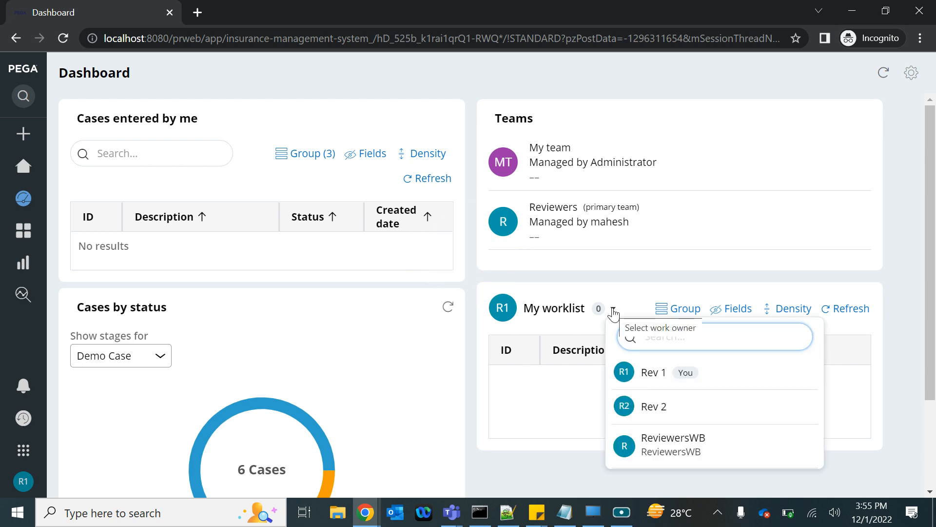
{"action": "left_click", "coordinate": [649, 446]}
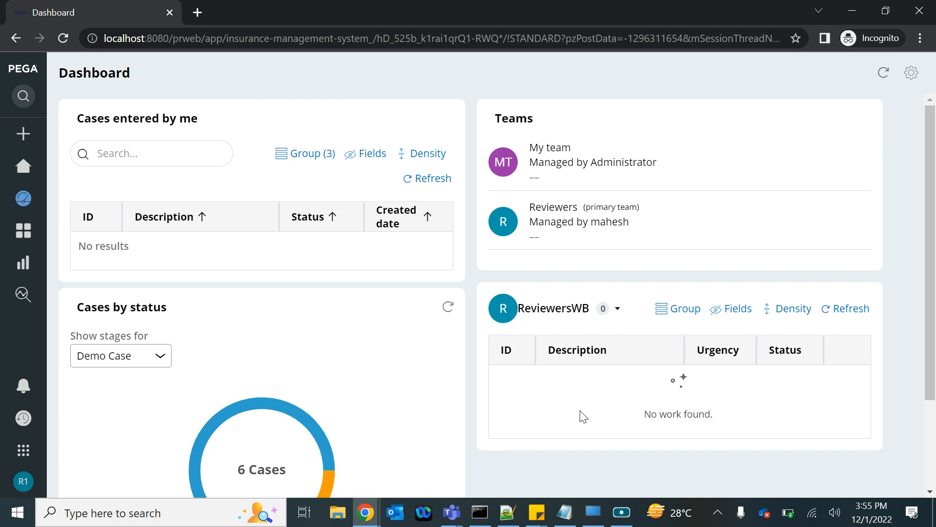
Step: Switch to the Notepad notes and extend the "Approvals in Pega" heading with ": Assignment type in pega"
{"action": "left_click", "coordinate": [565, 512]}
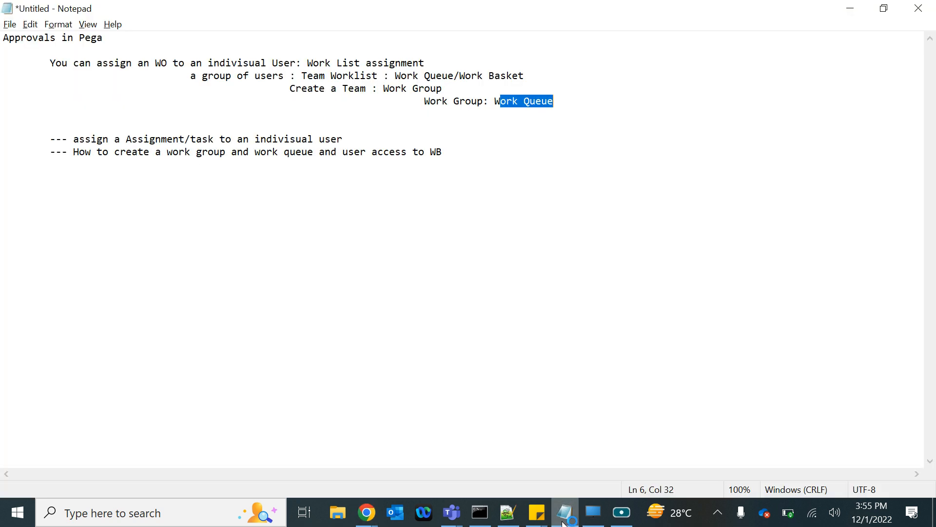
{"action": "left_click", "coordinate": [511, 147]}
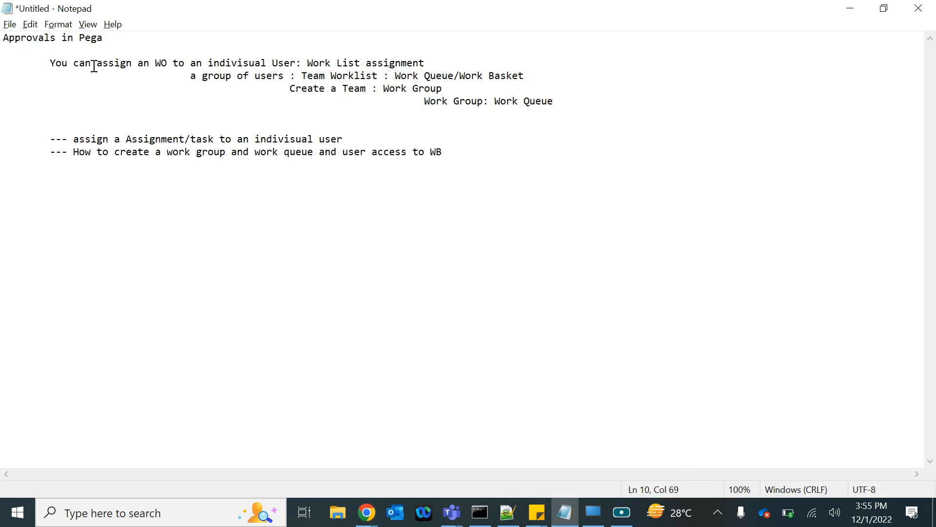
{"action": "left_click", "coordinate": [110, 38]}
{"action": "type", "text": ": Assignment type "}
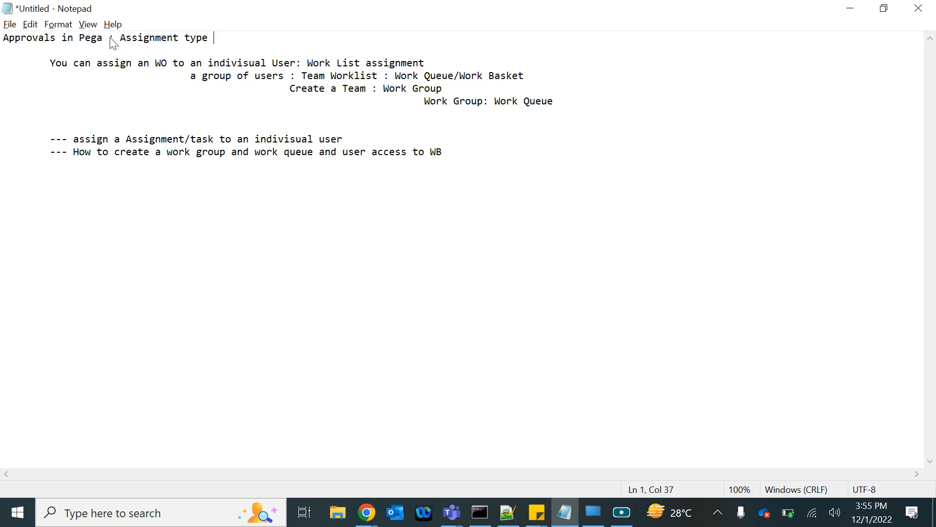
{"action": "type", "text": "in pega"}
Step: Add a dashed "Approval" divider line below the existing notes, with "Single Level" and "Cascading" on separate lines under it
{"action": "key", "text": "Return"}
{"action": "type", "text": "---------------------------Approval --------------"}
{"action": "key", "text": "Return"}
{"action": "type", "text": "Sig"}
{"action": "key", "text": "BackSpace"}
{"action": "type", "text": "ngle Le"}
{"action": "type", "text": "vel "}
{"action": "type", "text": "C"}
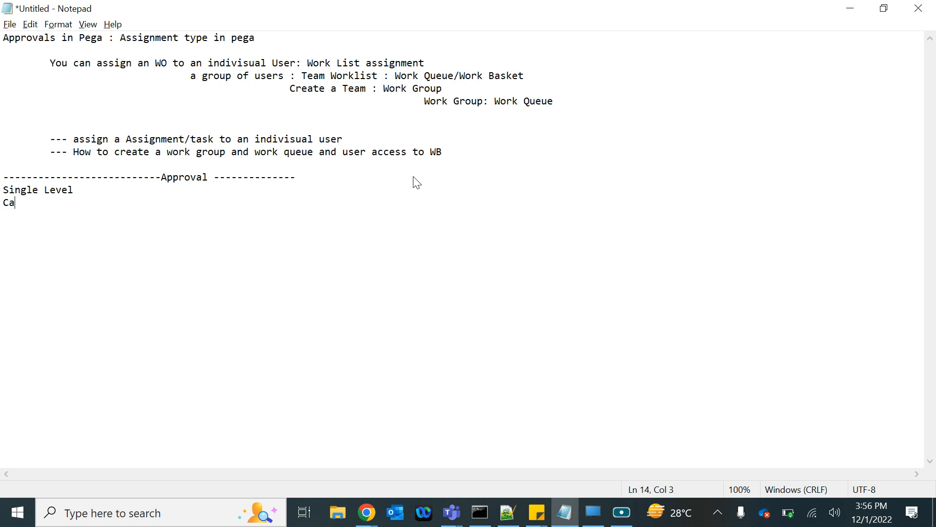
{"action": "type", "text": "ascading"}
Step: Switch to the Dev Studio window in Chrome and bring up the application's class explorer
{"action": "left_click", "coordinate": [366, 517]}
{"action": "left_click", "coordinate": [215, 454]}
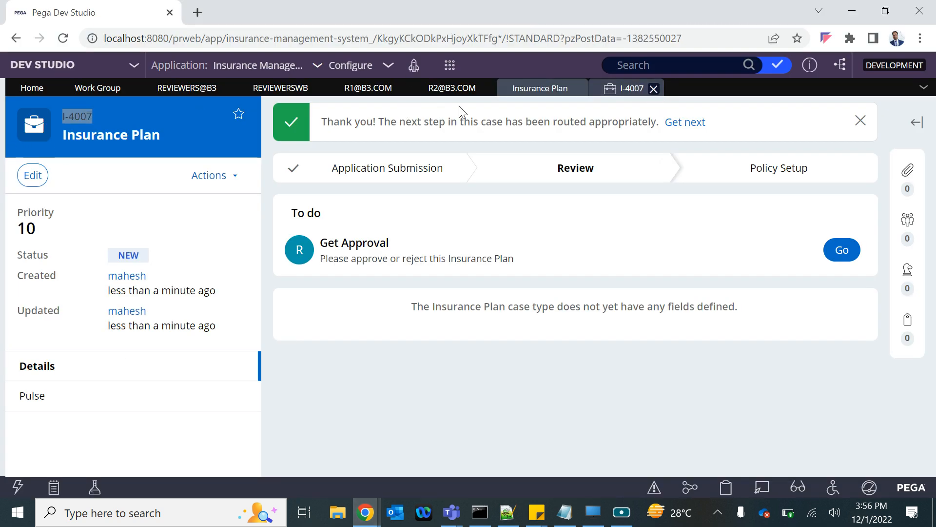
{"action": "left_click", "coordinate": [881, 14]}
{"action": "left_click", "coordinate": [891, 27]}
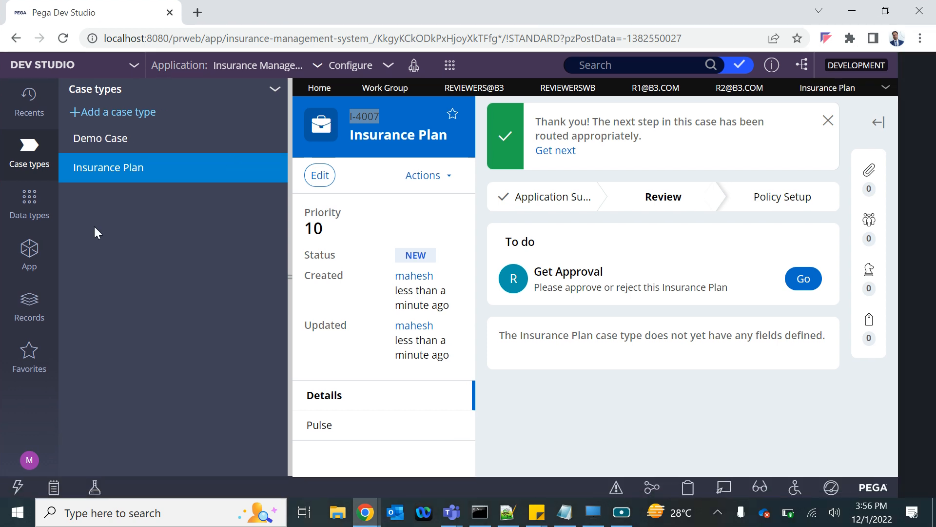
{"action": "left_click", "coordinate": [140, 147]}
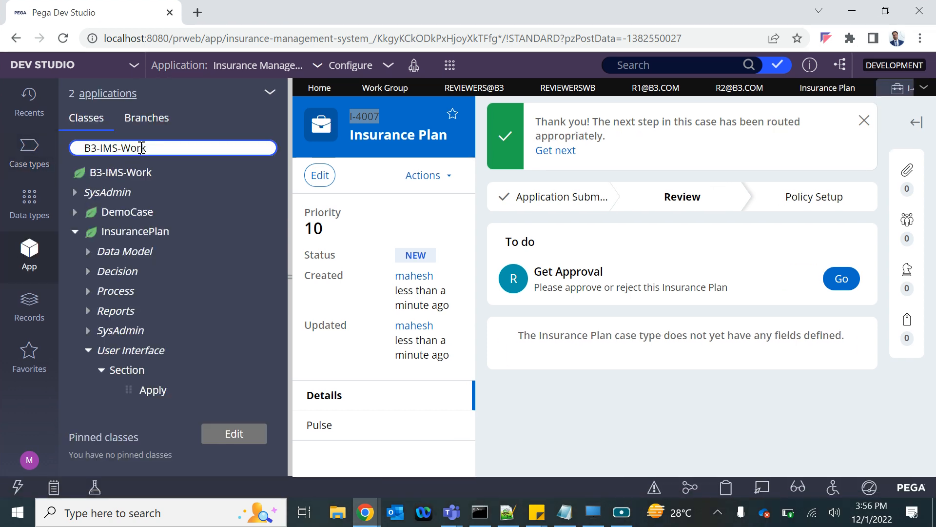
Step: Search the class explorer for Assign-Worklist and load that class
{"action": "triple_click", "coordinate": [141, 148]}
{"action": "type", "text": "Asssign-Worklist"}
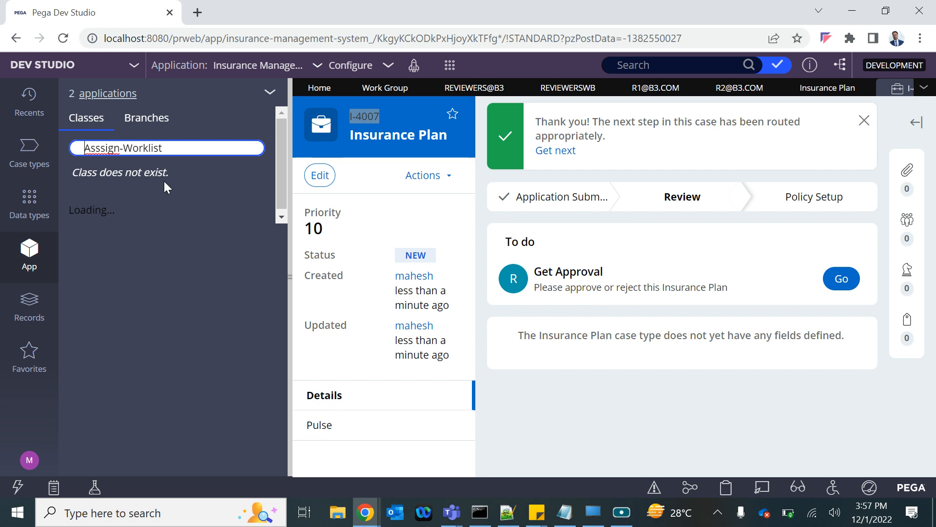
{"action": "left_click", "coordinate": [98, 148]}
{"action": "key", "text": "BackSpace"}
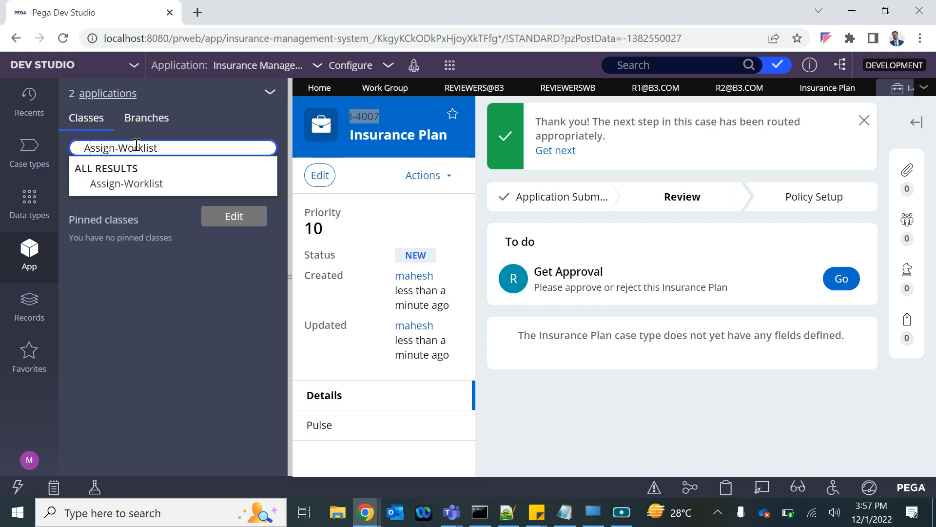
{"action": "left_click", "coordinate": [133, 185]}
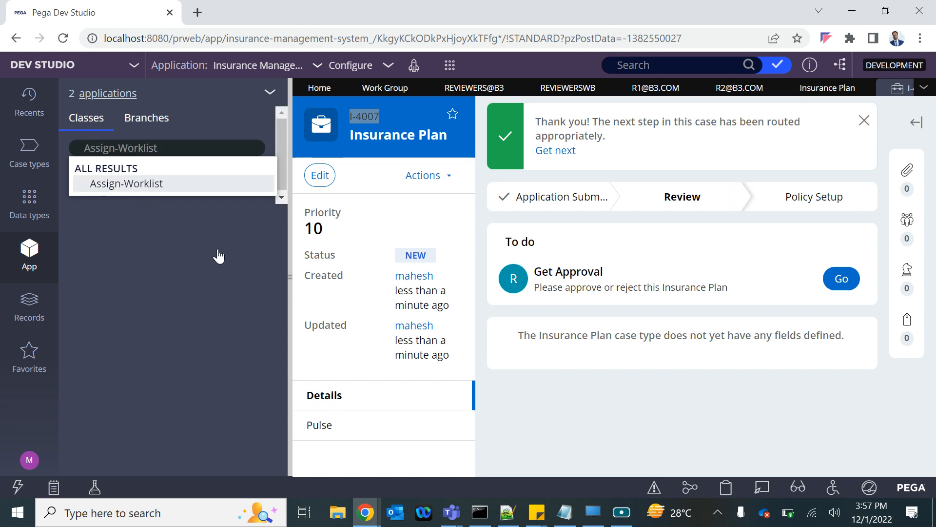
{"action": "left_click", "coordinate": [132, 186]}
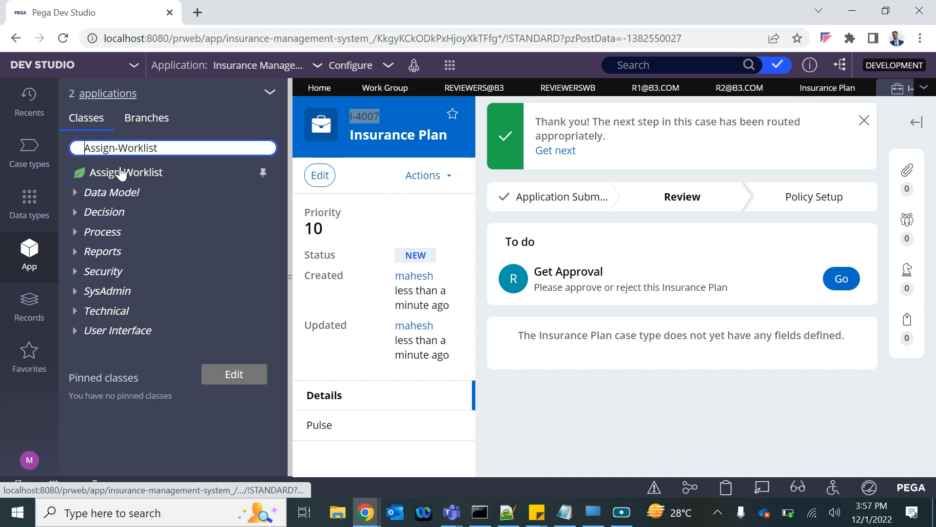
Step: List the instances of the Assign-Worklist class and examine their object keys, operator IDs and task labels
{"action": "left_click", "coordinate": [122, 172]}
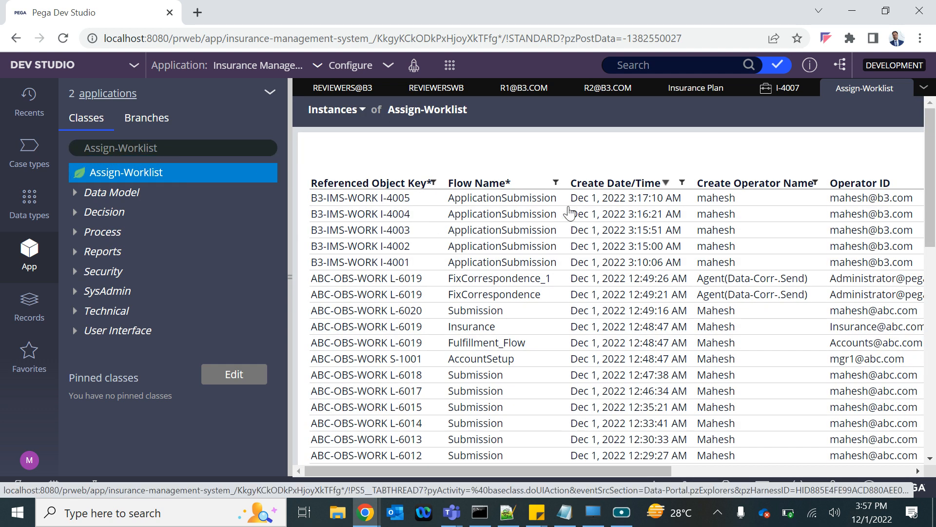
{"action": "scroll", "coordinate": [763, 203], "scroll_direction": "right", "scroll_amount": 5}
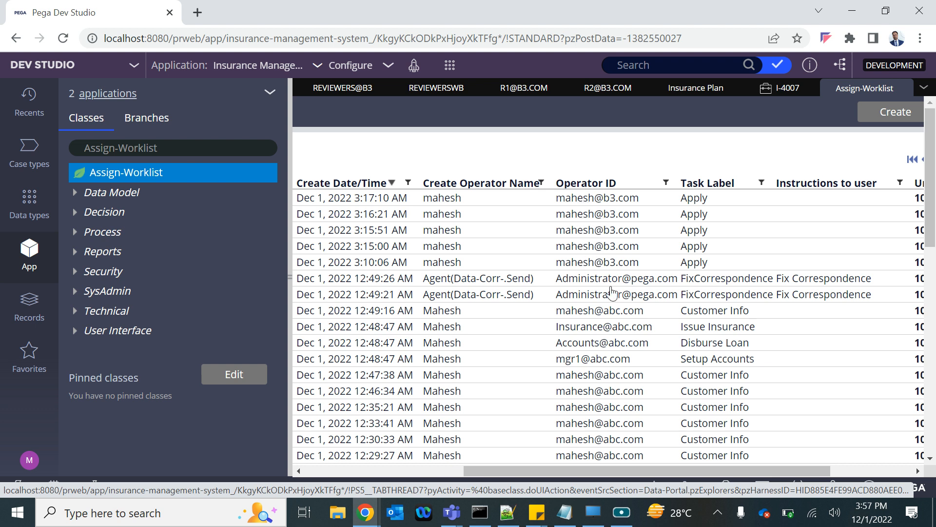
{"action": "scroll", "coordinate": [610, 292], "scroll_direction": "left", "scroll_amount": 5}
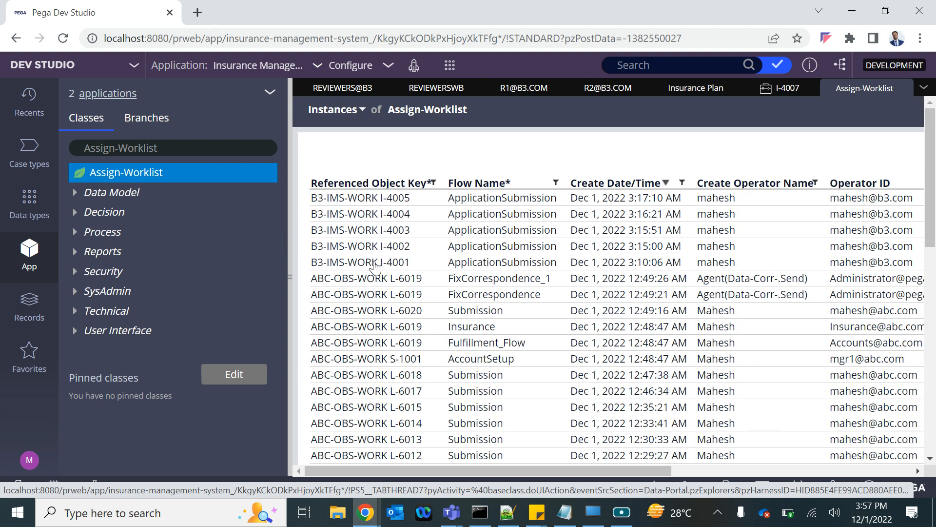
{"action": "scroll", "coordinate": [575, 225], "scroll_direction": "right", "scroll_amount": 5}
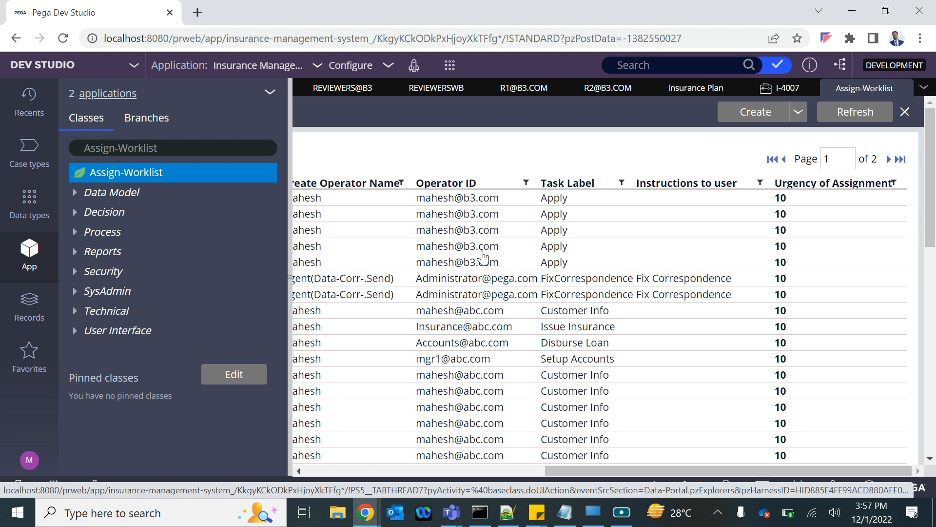
{"action": "scroll", "coordinate": [528, 255], "scroll_direction": "left", "scroll_amount": 5}
Step: Search the class explorer for Assign-WorkBasket and load that class
{"action": "double_click", "coordinate": [138, 149]}
{"action": "type", "text": "WorkBasks"}
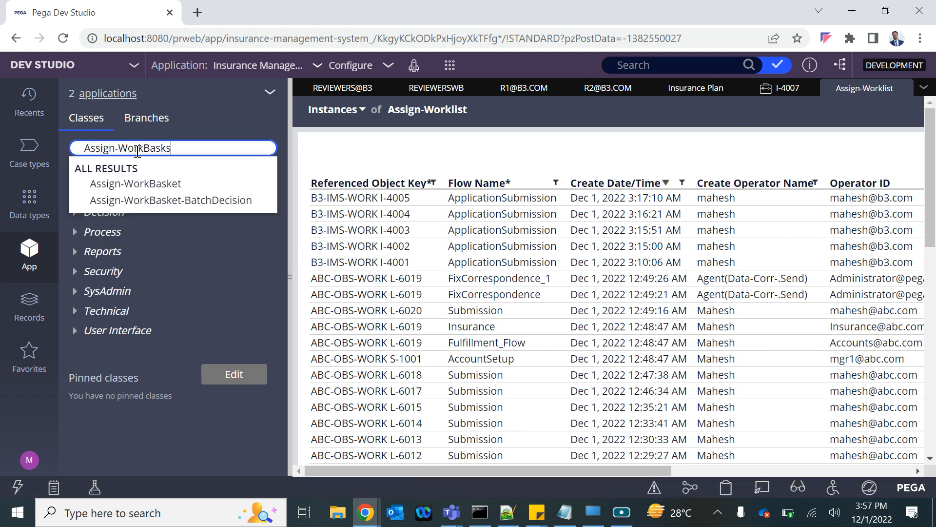
{"action": "key", "text": "BackSpace"}
{"action": "type", "text": "et"}
{"action": "key", "text": "Return"}
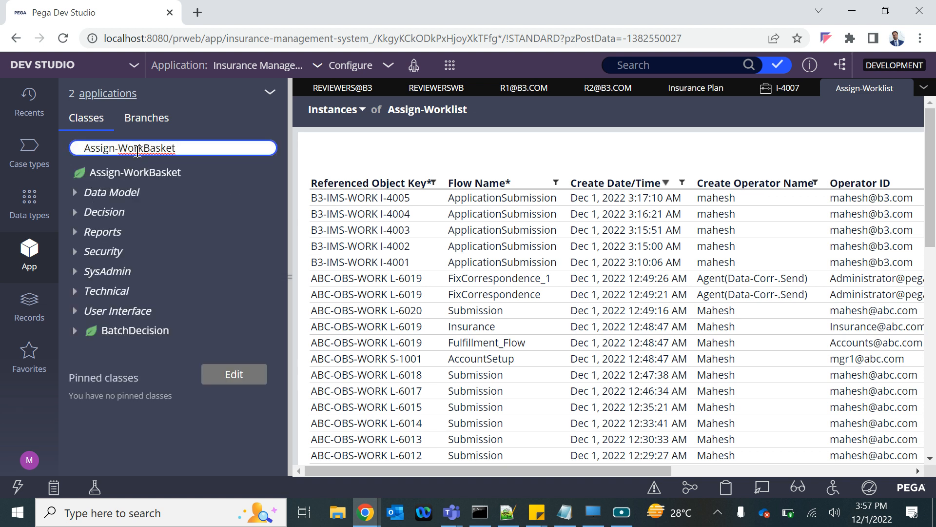
Step: List the instances of the Assign-WorkBasket class and examine their work queues, task labels and assignment urgency
{"action": "left_click", "coordinate": [156, 179]}
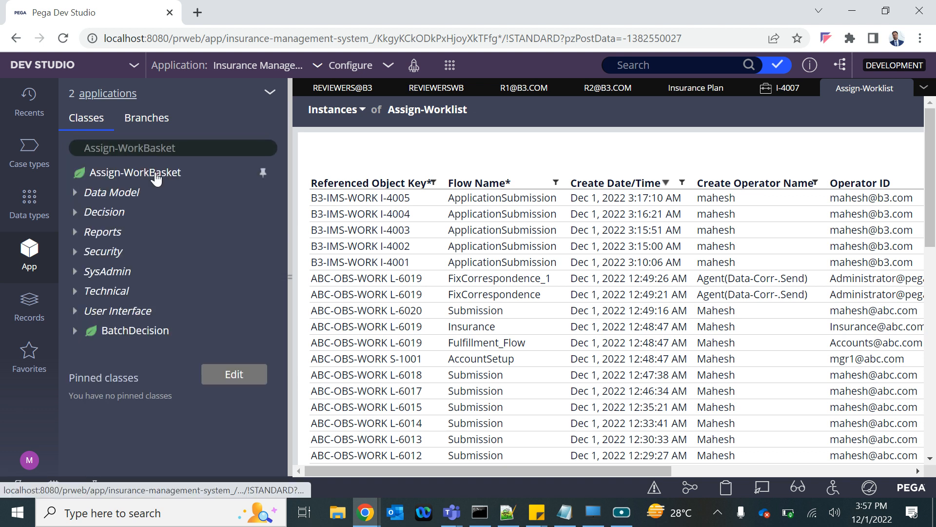
{"action": "left_click", "coordinate": [159, 174]}
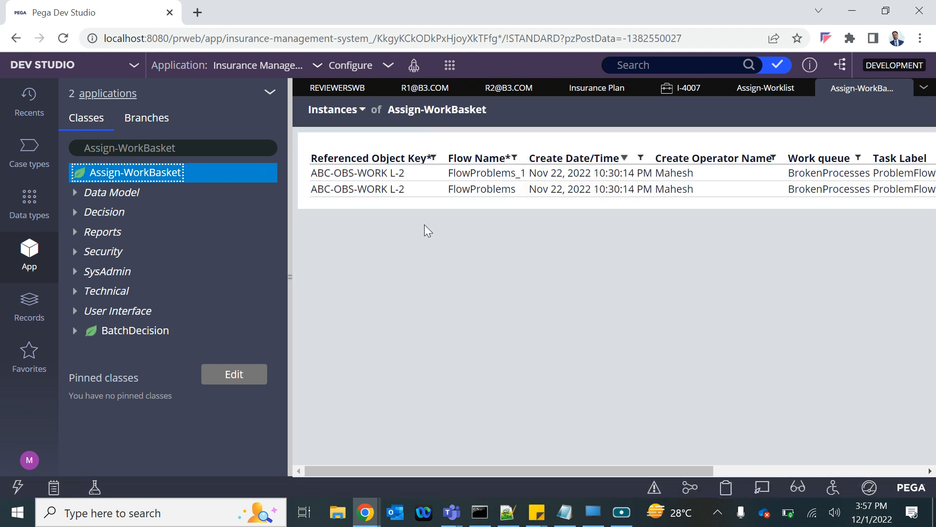
{"action": "scroll", "coordinate": [675, 188], "scroll_direction": "right", "scroll_amount": 4}
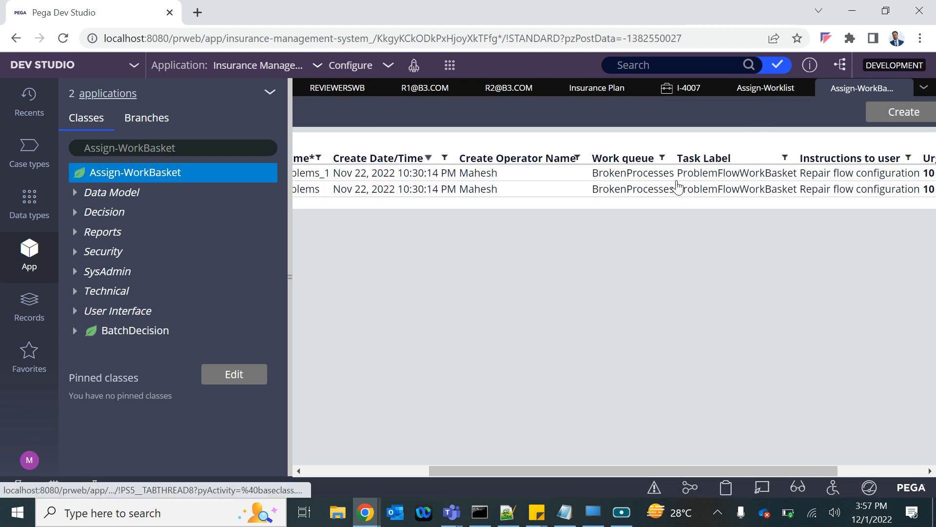
{"action": "scroll", "coordinate": [677, 186], "scroll_direction": "right", "scroll_amount": 3}
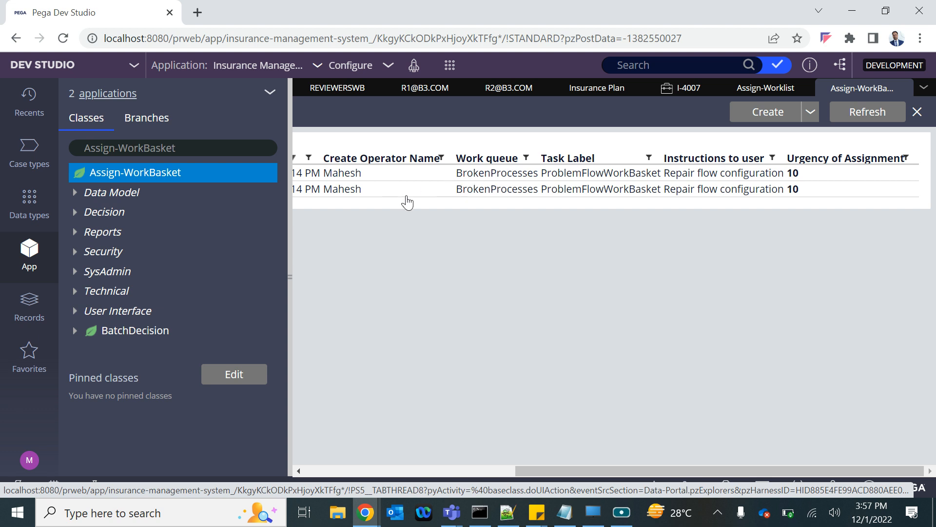
Step: Check the Notepad notes, return to Dev Studio in Chrome and review the routing options of the Insurance Plan case type's Approval step
{"action": "left_click", "coordinate": [561, 509]}
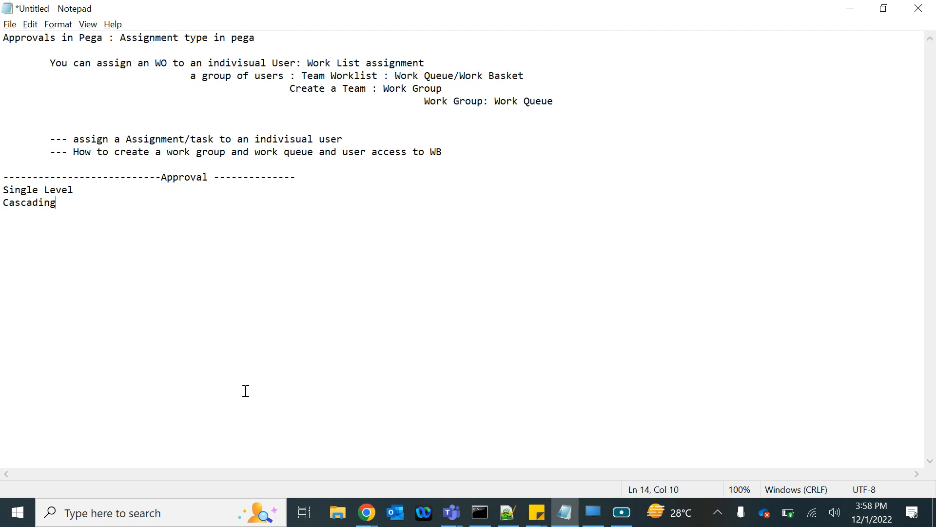
{"action": "left_click", "coordinate": [366, 516]}
{"action": "left_click", "coordinate": [226, 429]}
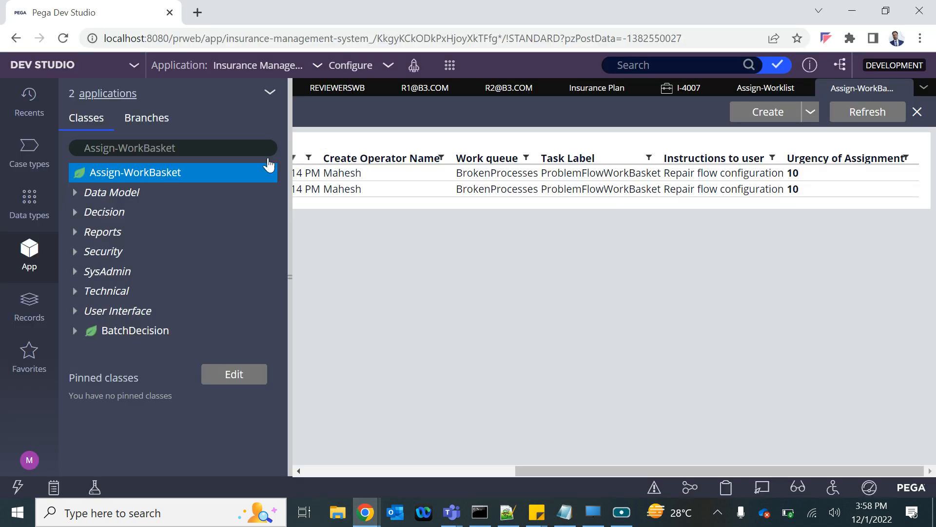
{"action": "left_click", "coordinate": [580, 89]}
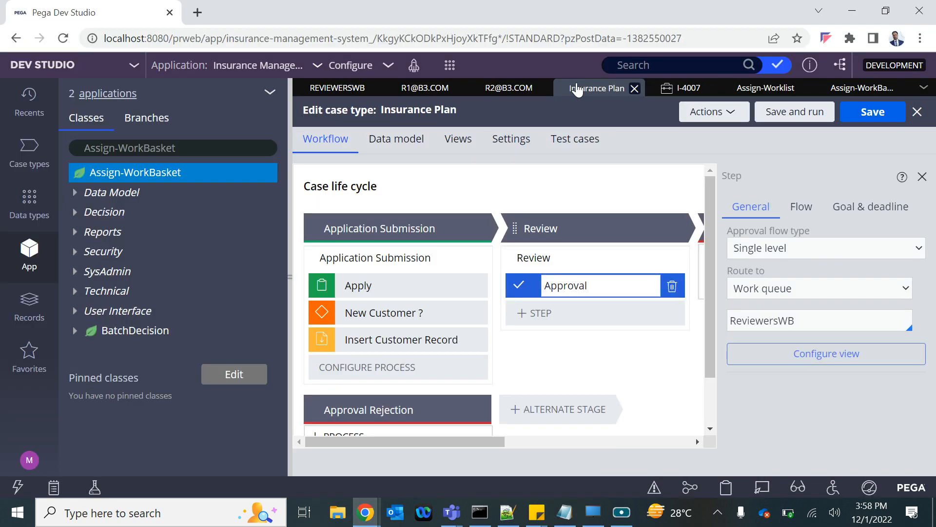
{"action": "left_click", "coordinate": [777, 287]}
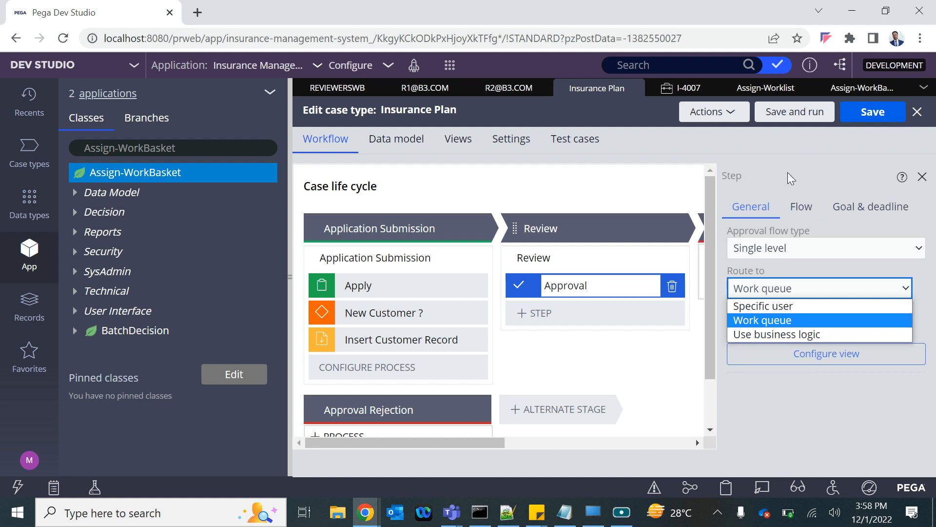
{"action": "left_click", "coordinate": [808, 160]}
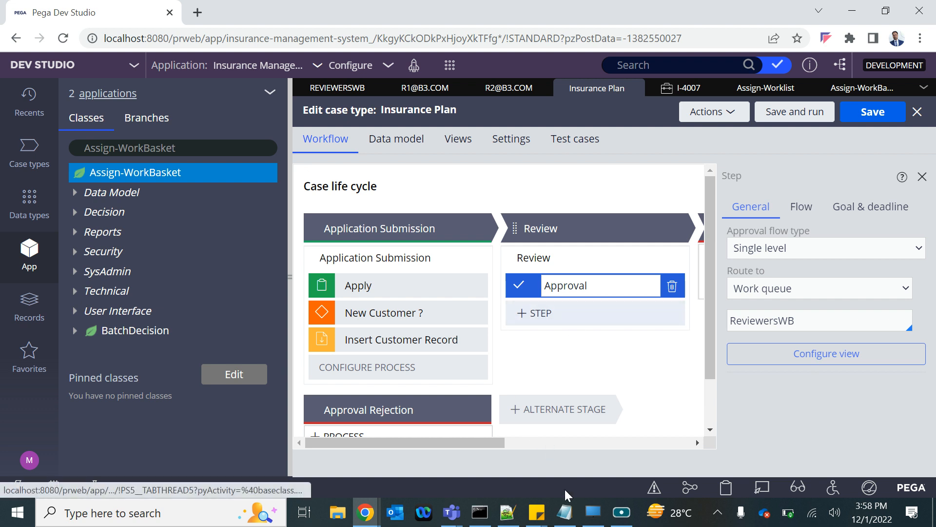
Step: Switch to the Notepad notes and start a tab-indented line below "Cascading"
{"action": "left_click", "coordinate": [567, 514]}
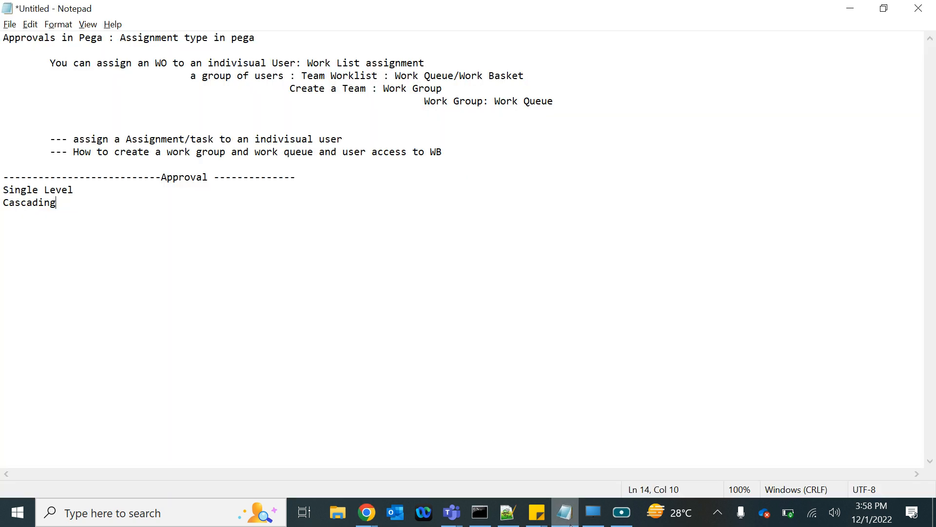
{"action": "left_click", "coordinate": [570, 525]}
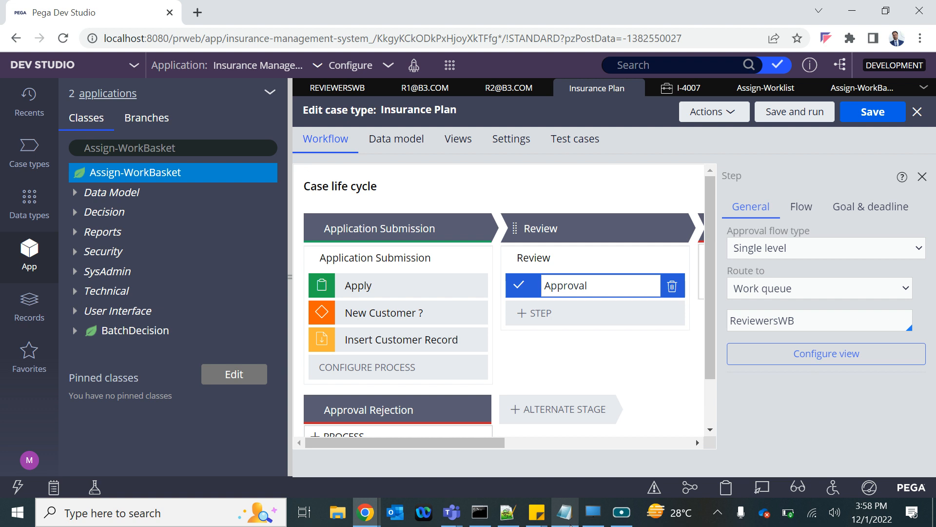
{"action": "left_click", "coordinate": [571, 525]}
{"action": "left_click", "coordinate": [73, 215]}
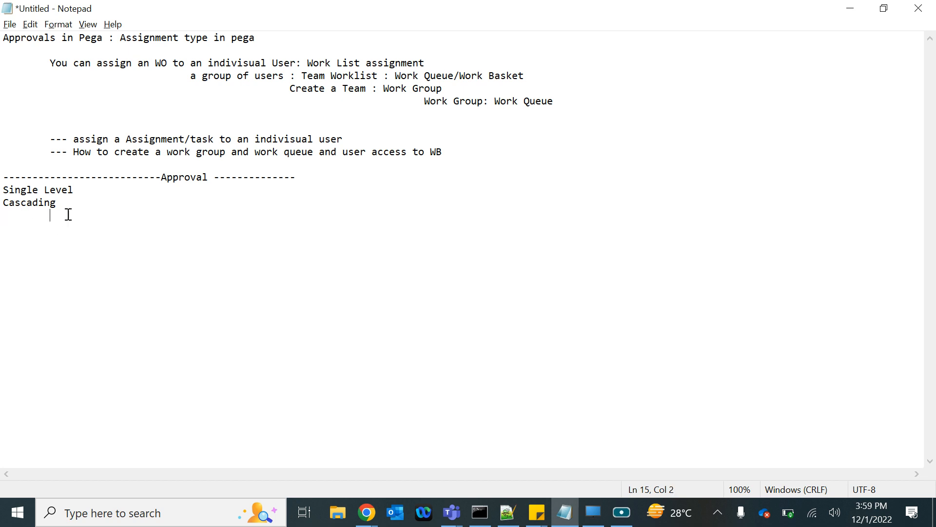
{"action": "key", "text": "alt+Tab"}
{"action": "key", "text": "alt+Tab"}
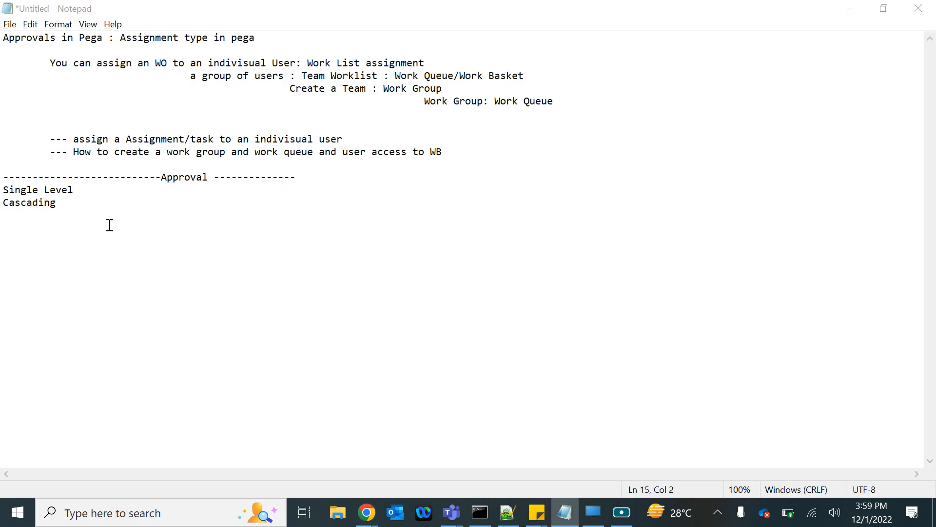